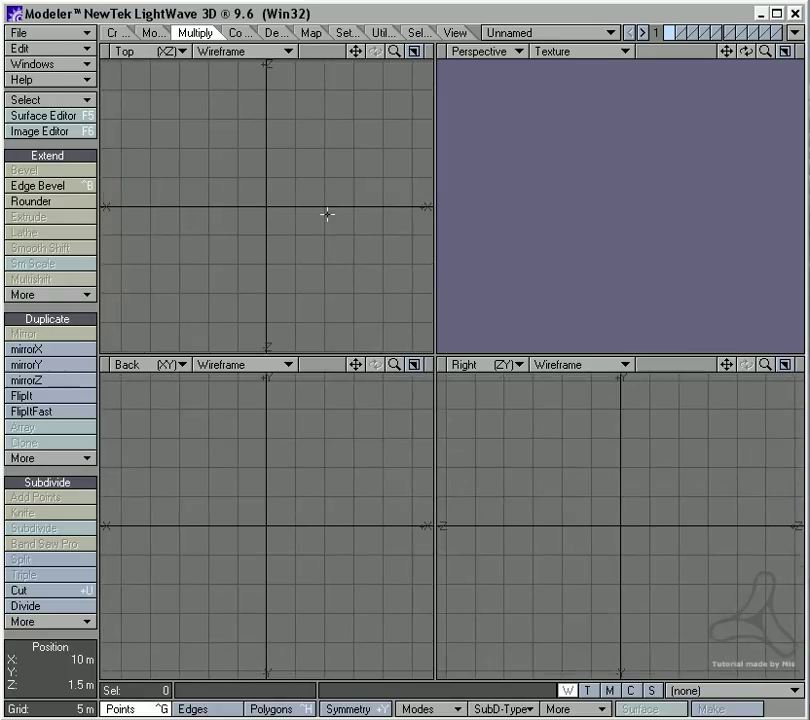
Step: Choose the Box tool and reset its numeric settings to their defaults
key("comma")
left_click_drag(111, 208, 438, 208)
key("space")
key("comma")
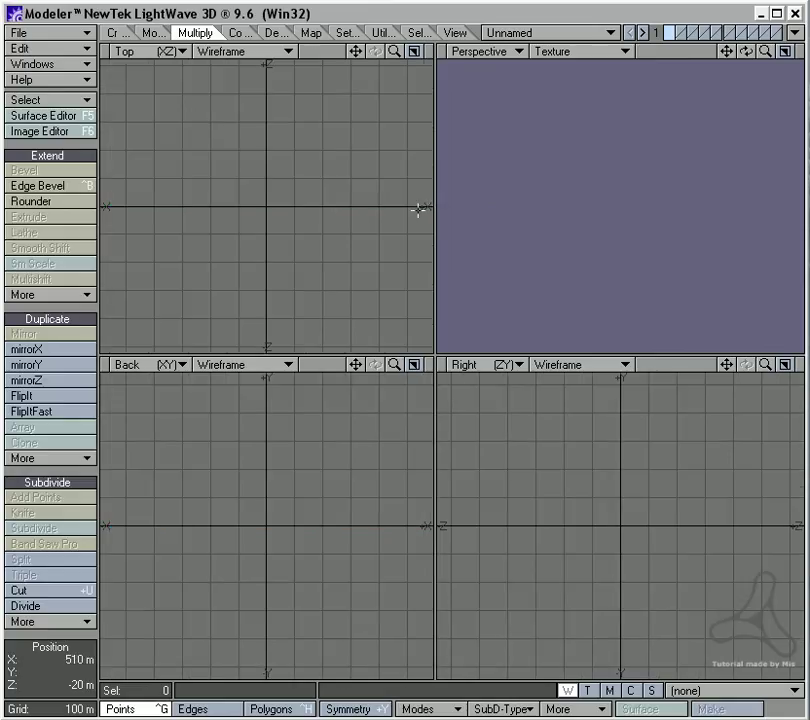
left_click(120, 36)
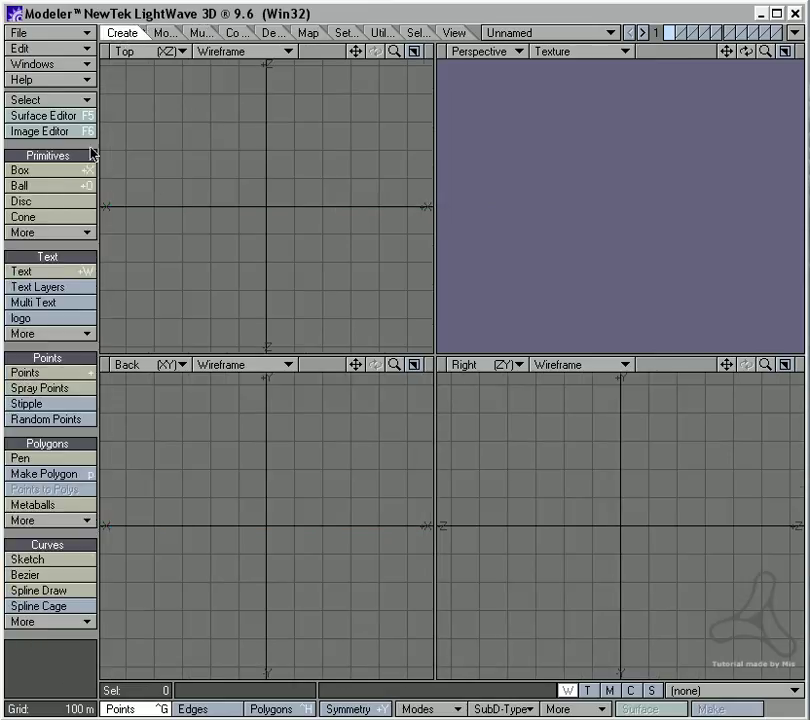
left_click(67, 171)
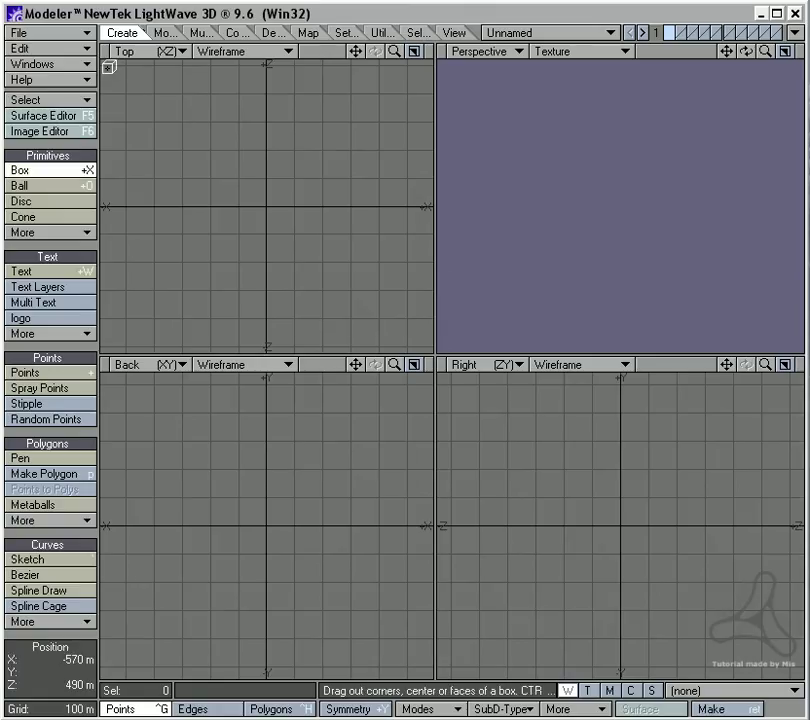
left_click(405, 291)
left_click(537, 284)
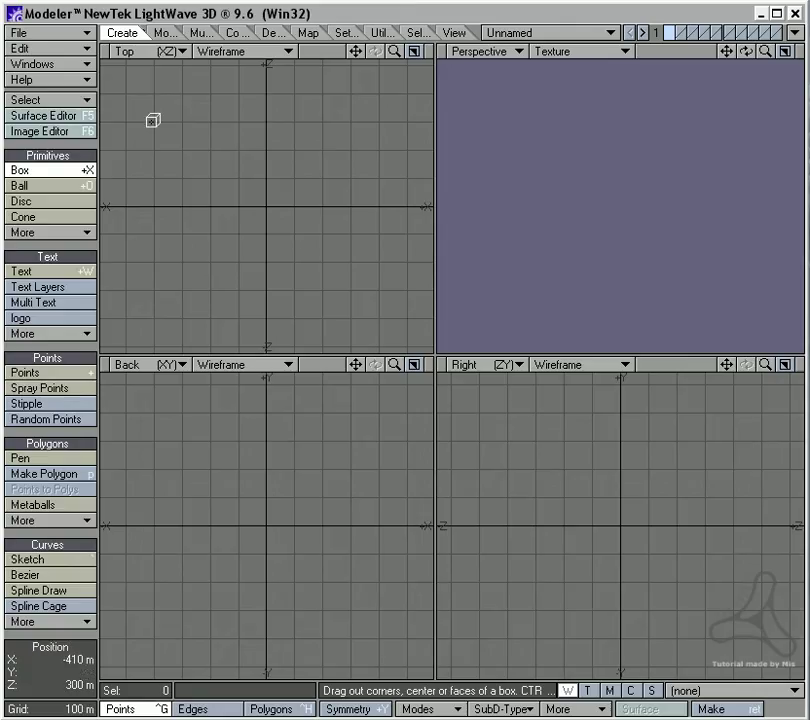
left_click_drag(143, 106, 149, 108)
key("n")
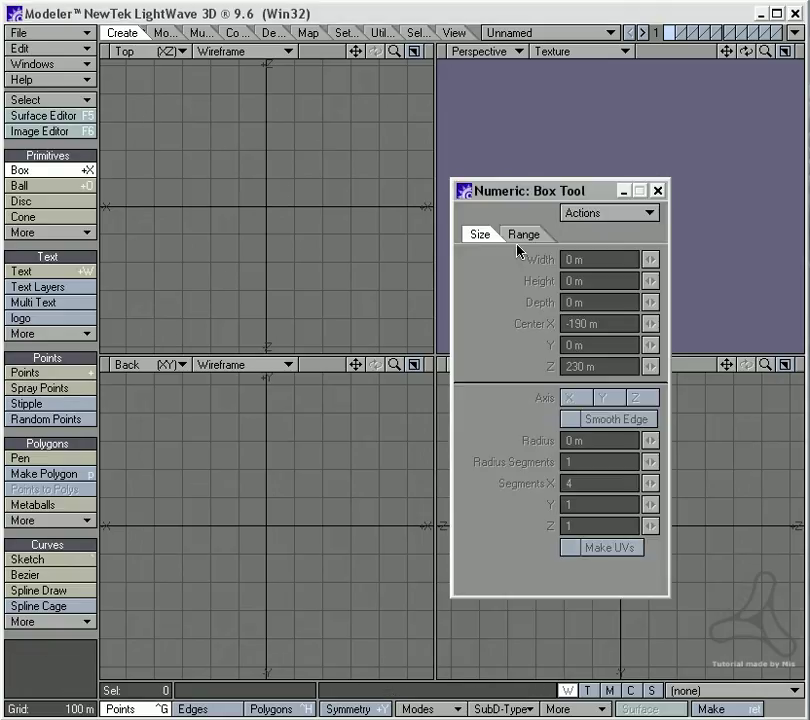
left_click(597, 217)
left_click(592, 229)
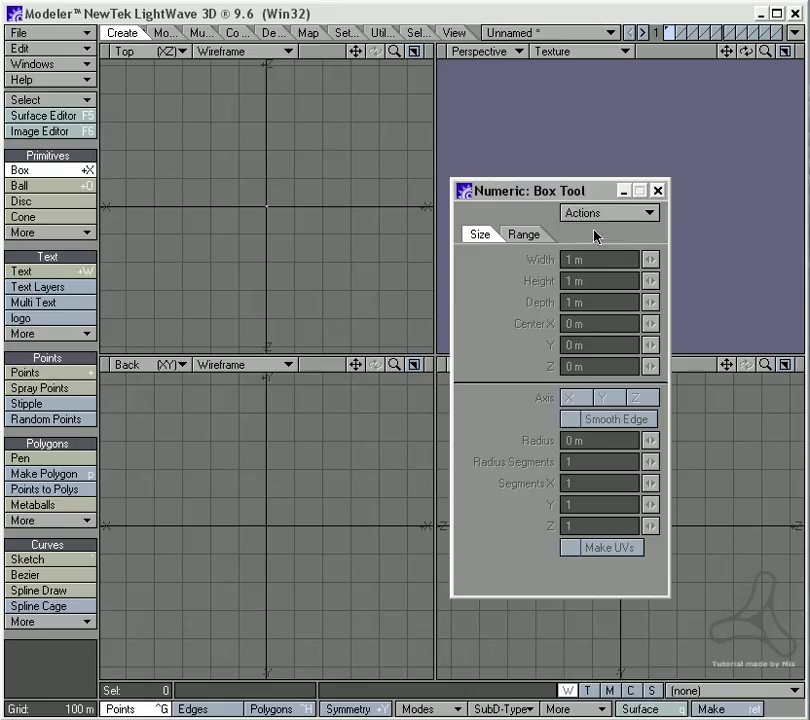
left_click(657, 190)
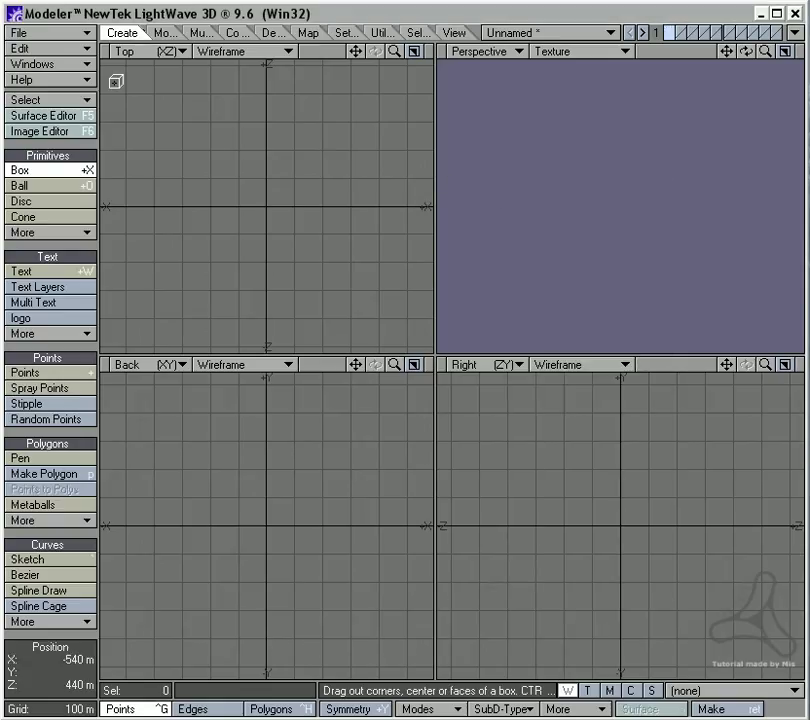
Step: Draw a flat box about 1140 m by 980 m centred on the origin in the Top view, densely segmented along both X and Z
left_click_drag(107, 66, 429, 345)
key("Up")
key("Up")
key("Up")
key("Up")
key("Up")
key("Up")
key("Up")
key("Up")
key("Up")
key("Up")
key("Up")
key("Up")
key("Up")
key("Up")
key("Up")
key("Up")
key("Up")
key("Up")
key("Up")
key("Up")
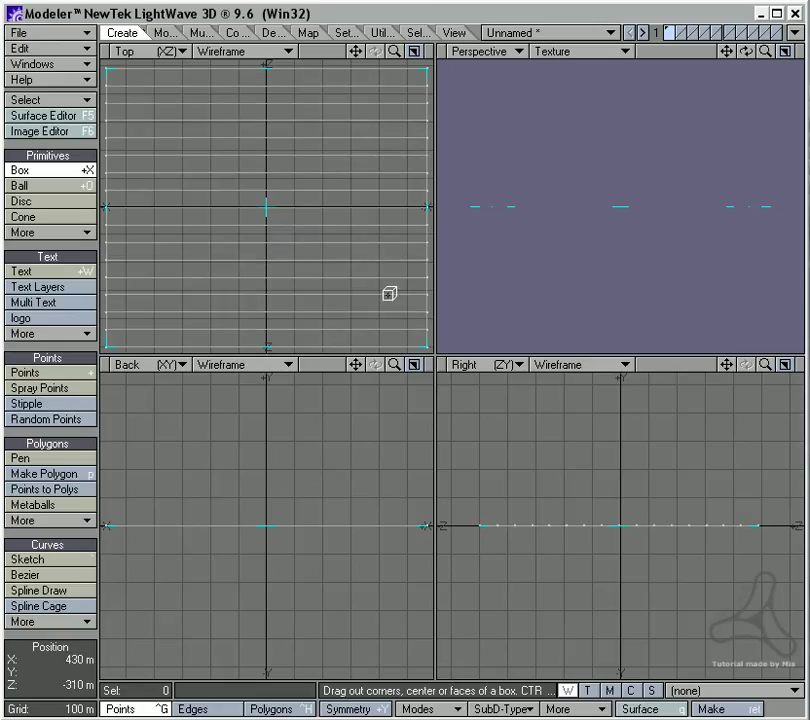
key("Up")
key("Up")
key("Up")
key("Up")
key("Up")
key("Up")
key("Up")
key("Up")
key("Up")
key("Up")
key("Up")
key("Up")
key("Up")
key("Up")
key("Up")
key("Up")
key("Right")
key("Right")
key("Right")
key("Right")
key("Right")
key("Right")
key("Right")
key("Right")
key("Right")
key("Right")
key("Right")
key("Right")
key("Right")
key("Right")
key("Right")
key("Right")
key("Right")
key("Right")
key("Right")
key("Right")
key("Right")
key("Right")
key("Right")
key("Right")
key("Right")
key("Right")
key("Right")
key("Right")
key("Right")
key("Right")
key("Right")
key("Right")
key("Right")
key("Right")
key("Right")
key("Right")
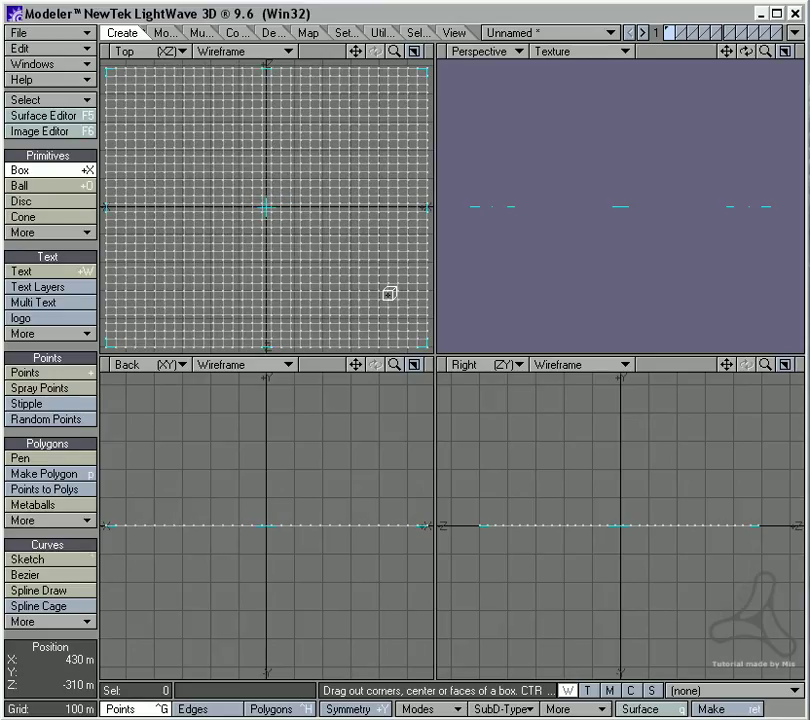
key("space")
left_click_drag(555, 240, 557, 185, "alt")
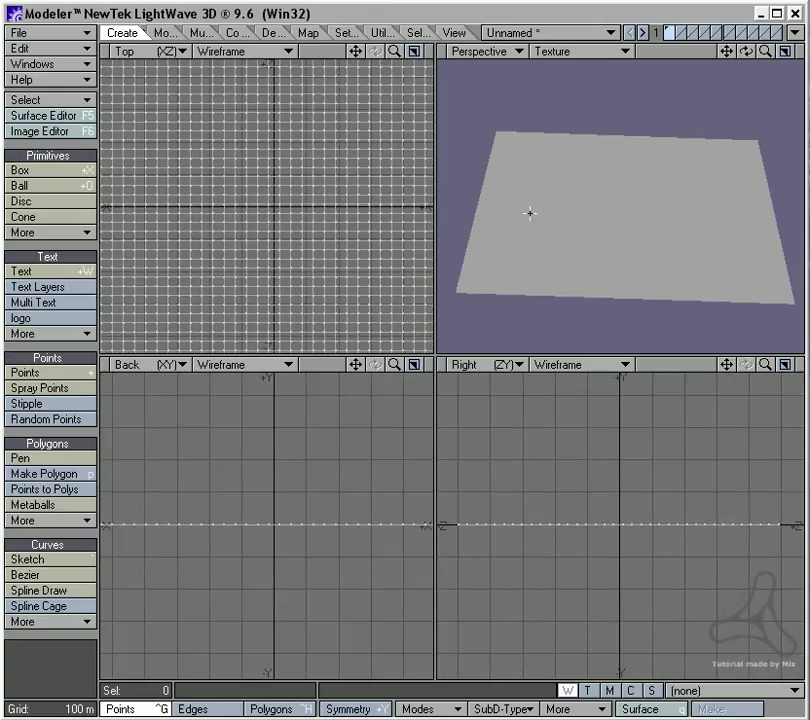
key("a")
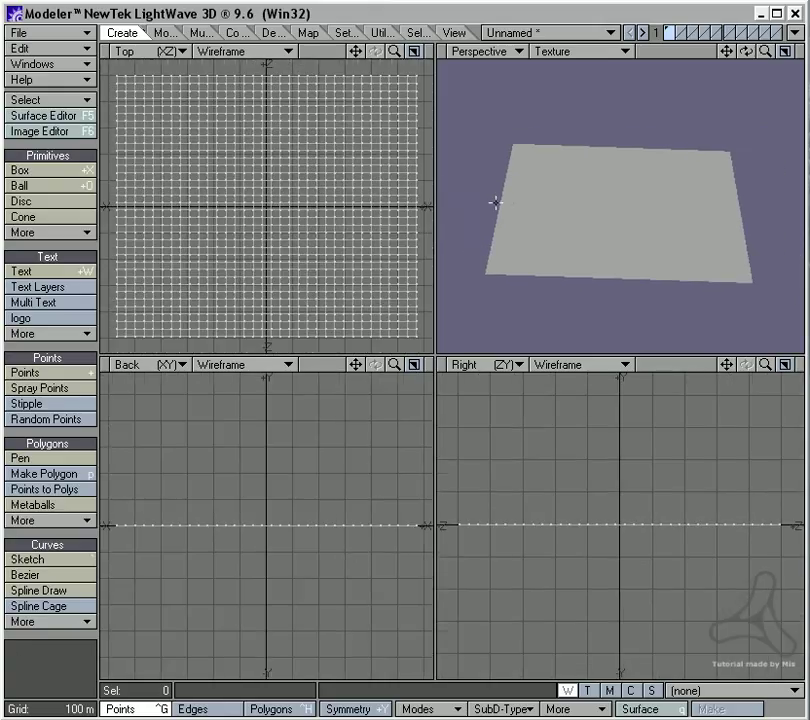
Step: Save the object under the file name "landscape tutorial"
left_click(86, 41)
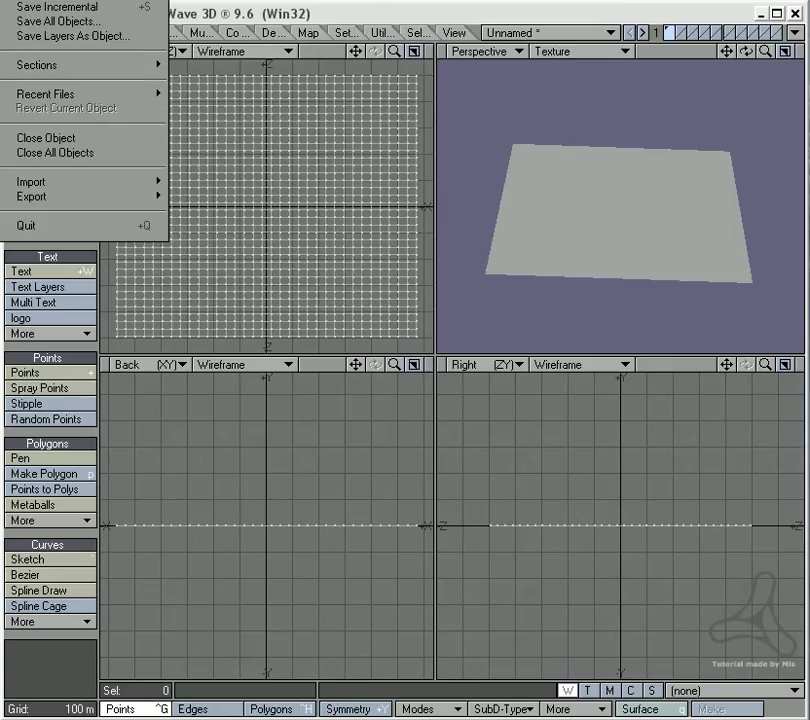
left_click(80, 0)
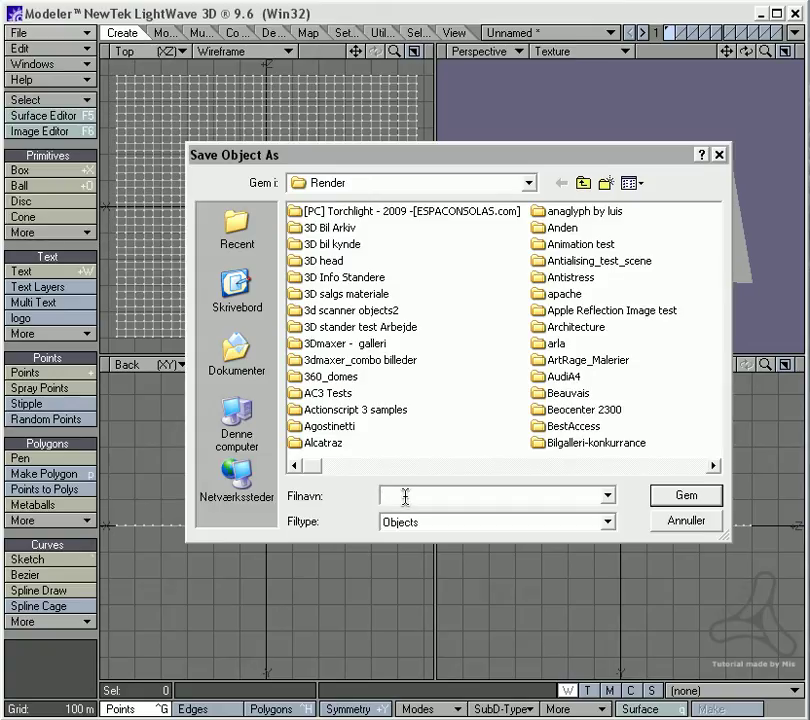
type("landscape tutorial")
key("Return")
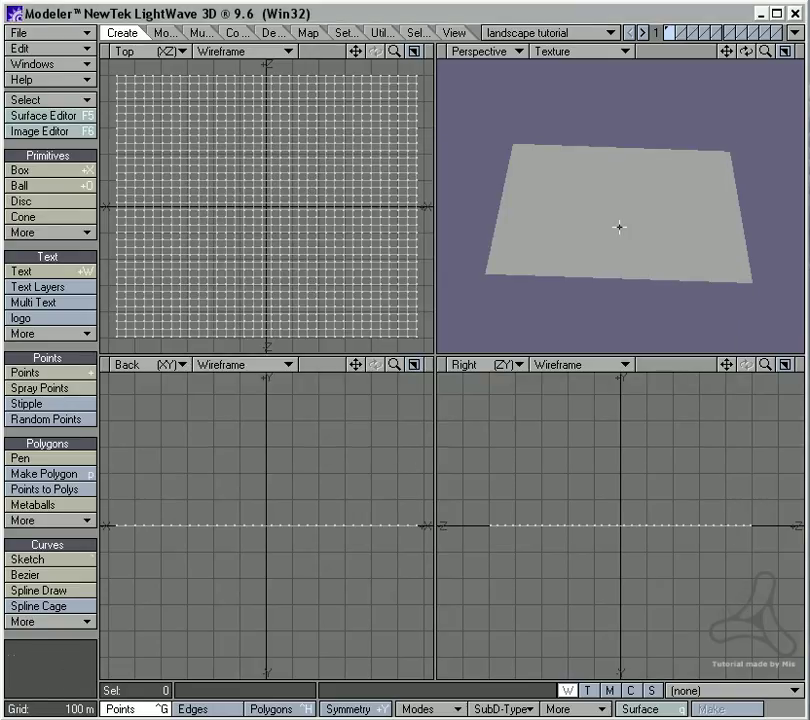
Step: Convert the segmented plane into a smooth SubPatch surface
left_click_drag(601, 218, 631, 213, "ctrl+alt")
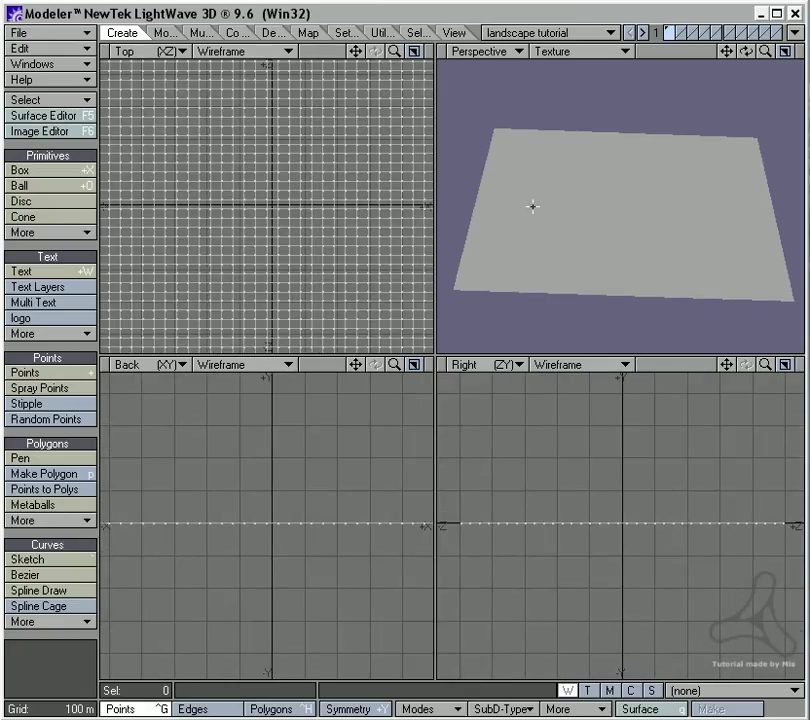
left_click_drag(299, 236, 207, 178, "ctrl+alt")
left_click_drag(156, 102, 300, 107, "ctrl+alt")
scroll(300, 108, "up", 2)
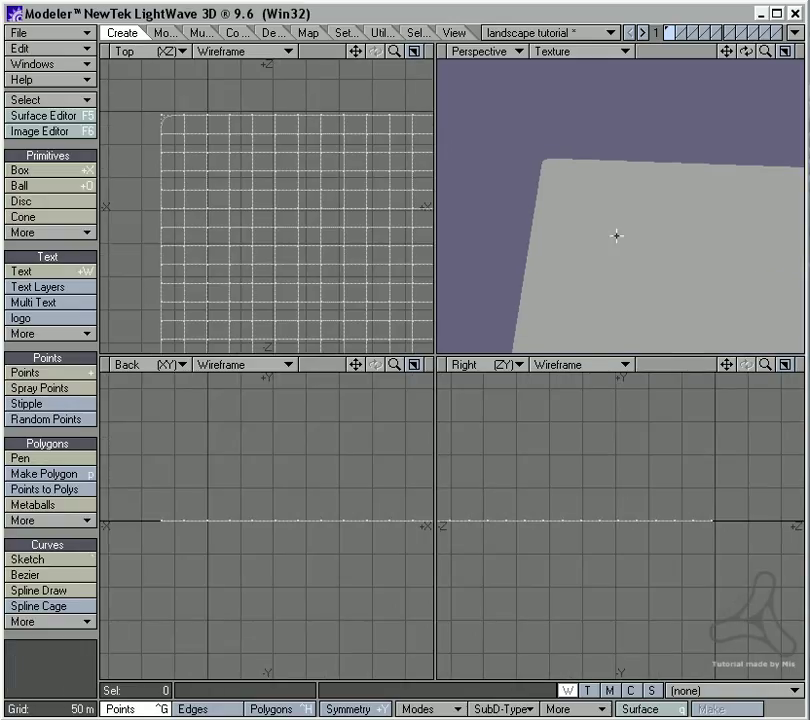
Step: Try raising a group of five adjoining polygons near the plane's corner into a hill with the Move tool
key("space")
key("space")
left_click_drag(612, 236, 673, 240)
key("t")
left_click_drag(381, 537, 383, 475)
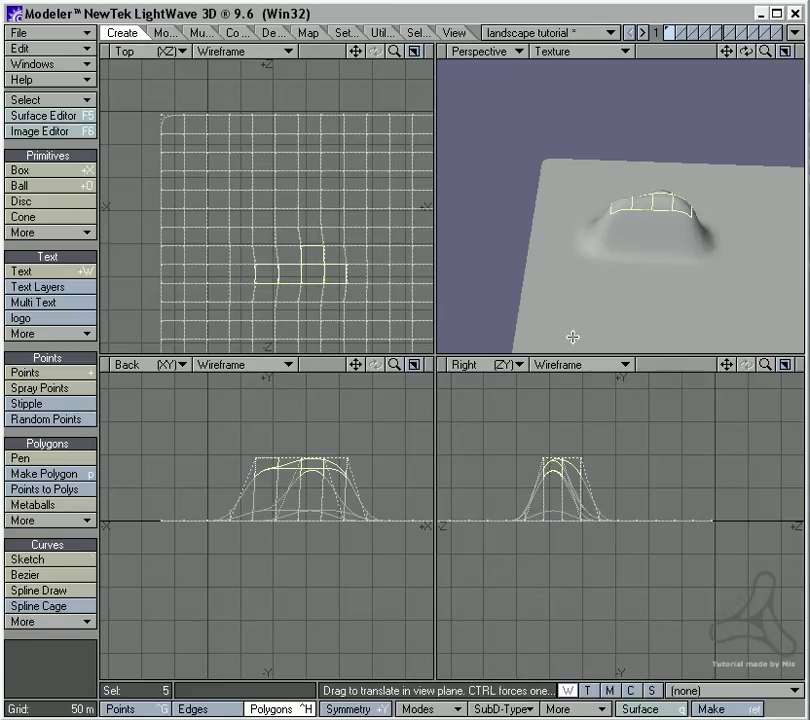
Step: Undo the raised hill so the plane is flat and clear the polygon selection
key("space")
mouse_move(640, 206)
left_mouse_down()
mouse_move(697, 213)
mouse_move(710, 338)
left_mouse_up()
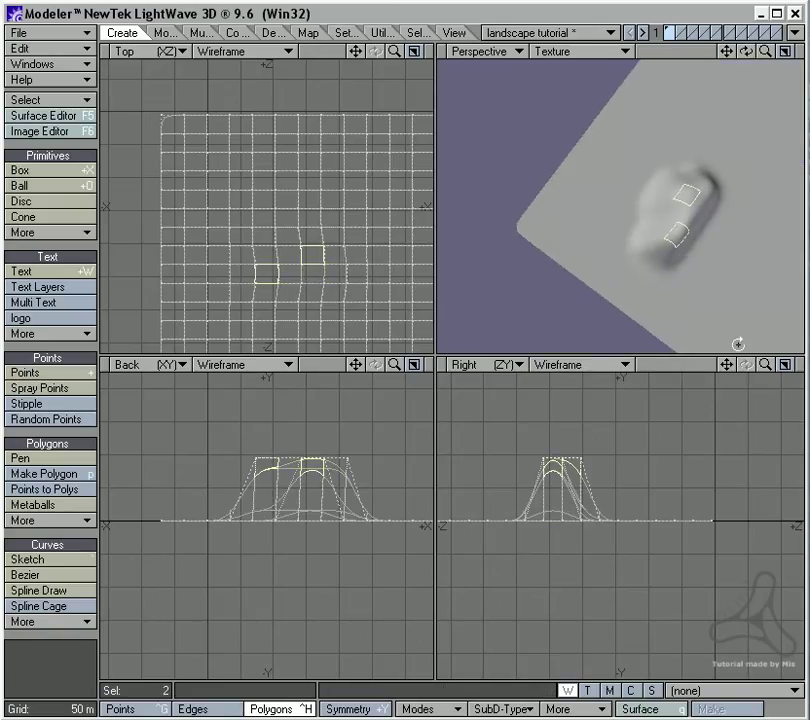
left_click_drag(678, 246, 685, 206)
left_click_drag(665, 268, 623, 218, "alt+shift")
key("ctrl+z")
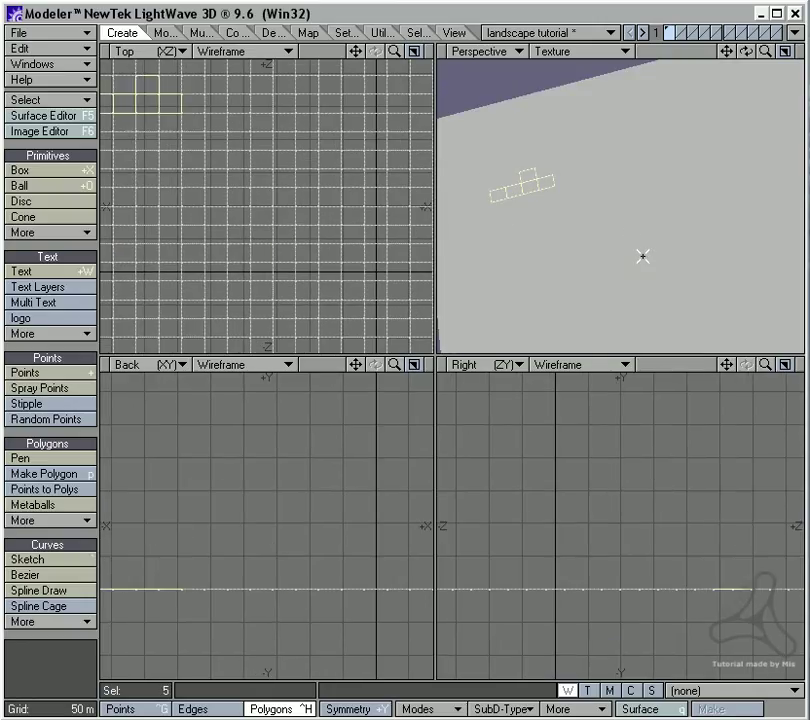
left_click(74, 647)
left_click_drag(336, 483, 208, 508, "ctrl+alt")
left_click_drag(213, 514, 244, 492, "alt+shift")
left_click_drag(296, 498, 203, 475, "alt+shift")
key("a")
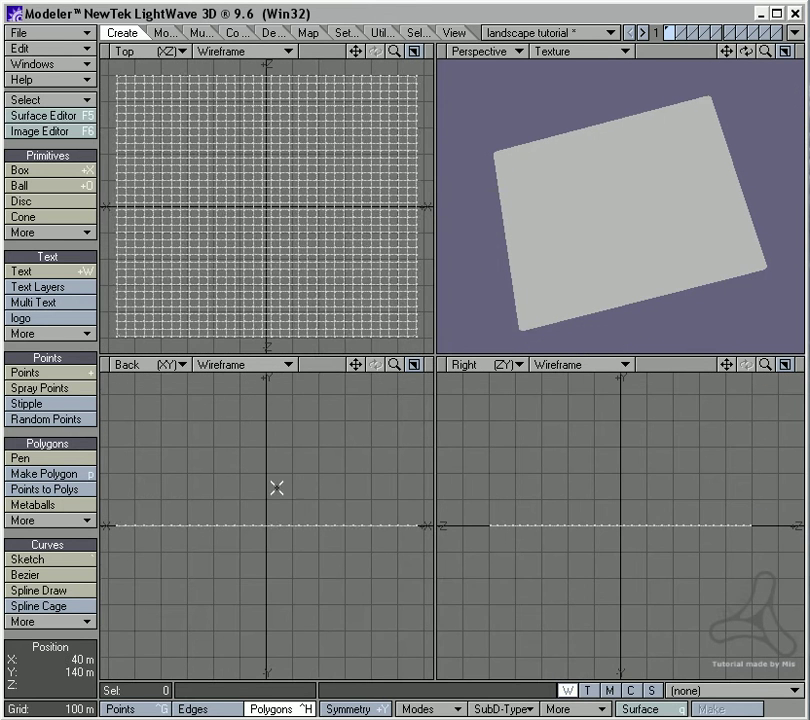
Step: Create a new Relative endomorph named Morph for the plane
left_click_drag(293, 489, 308, 485, "ctrl+alt")
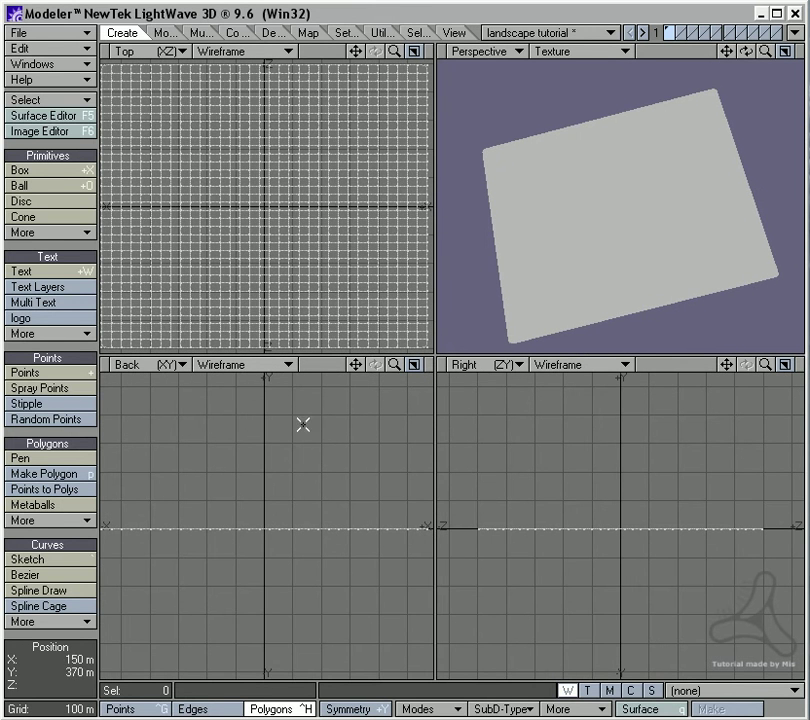
left_click(615, 690)
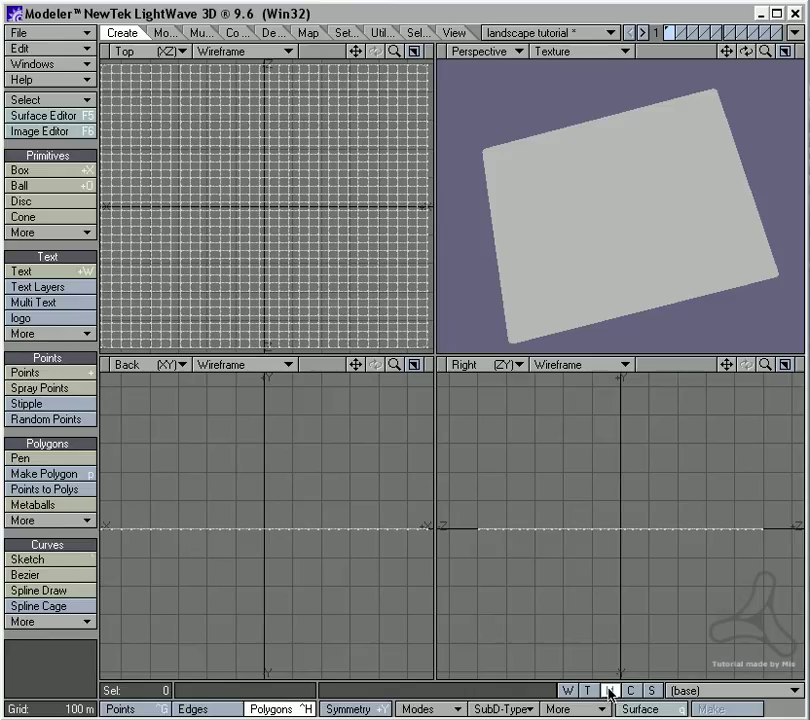
left_click(738, 691)
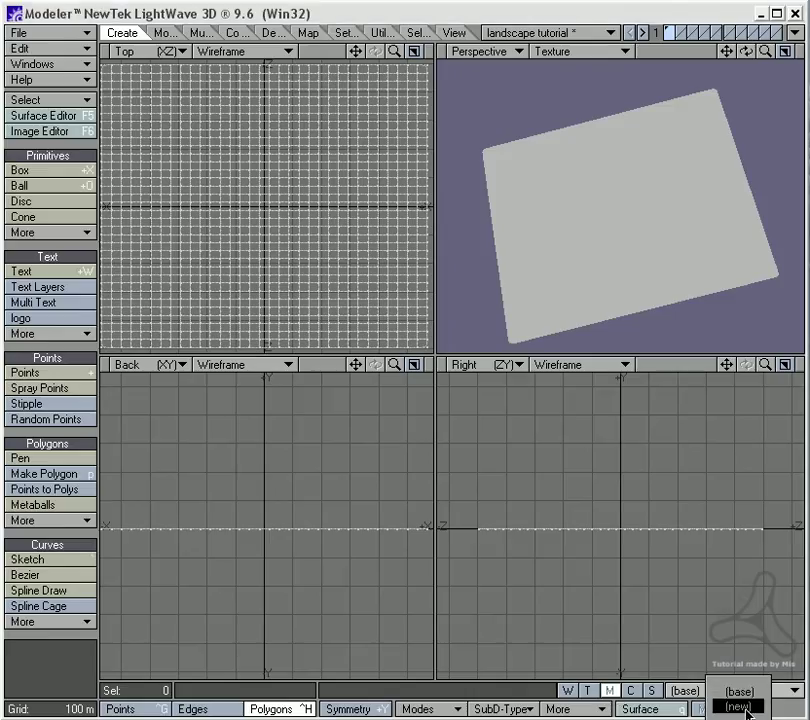
left_click(742, 707)
left_click_drag(464, 324, 464, 300)
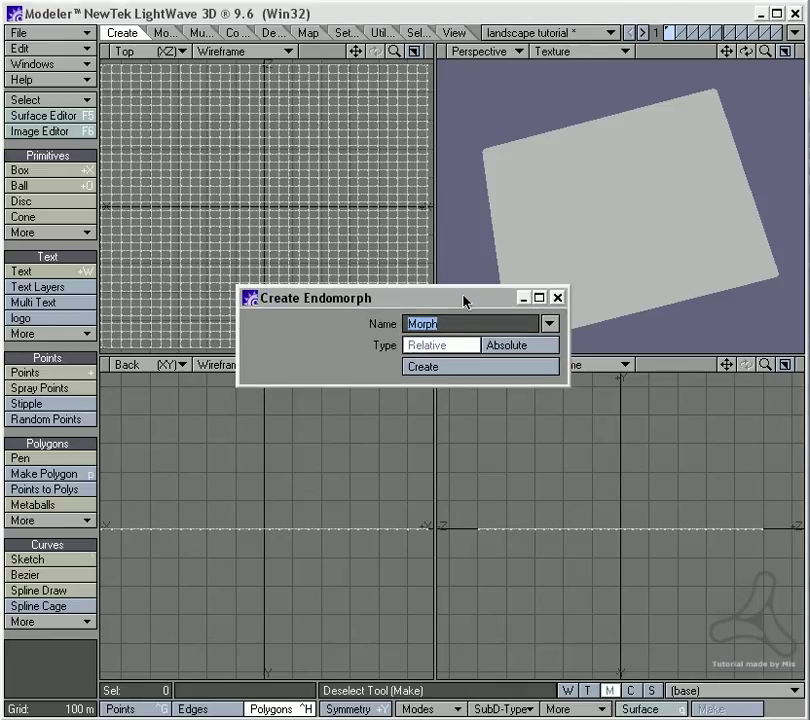
left_click(441, 366)
left_click(557, 298)
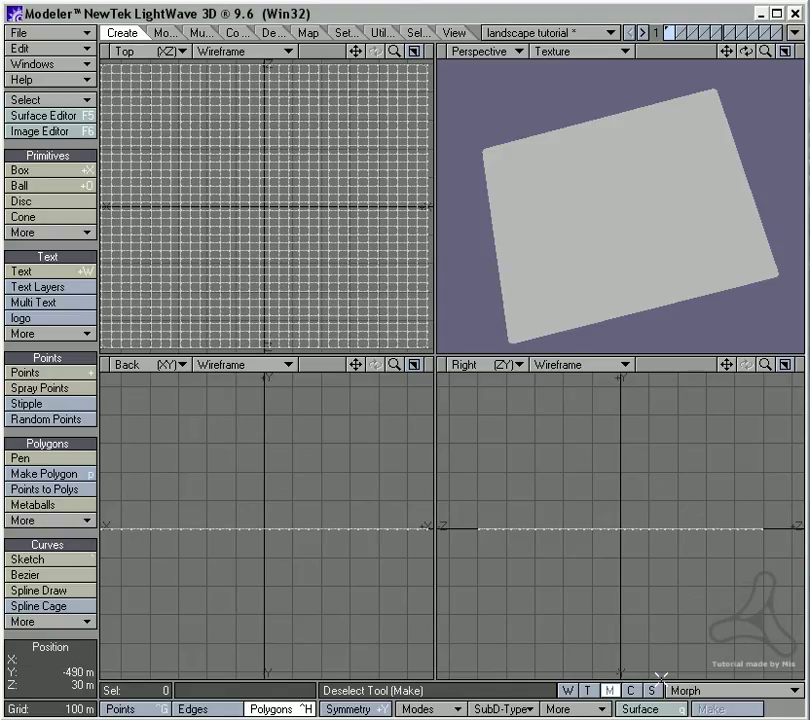
Step: Raise the whole plane about 100 m in the Morph endomorph and switch back to the base shape
mouse_move(378, 503)
left_mouse_down()
mouse_move(378, 474)
mouse_move(376, 503)
left_mouse_up()
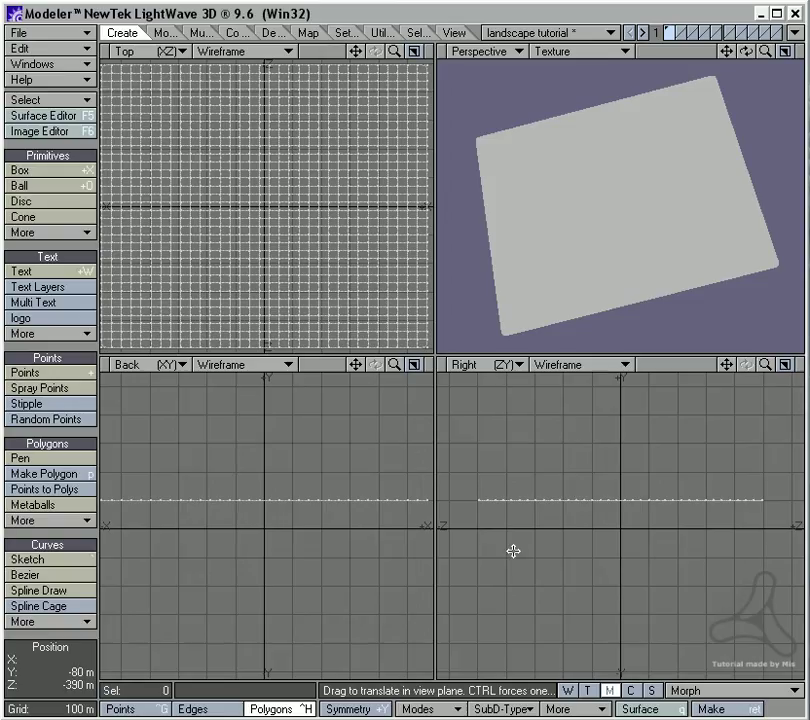
left_click(716, 695)
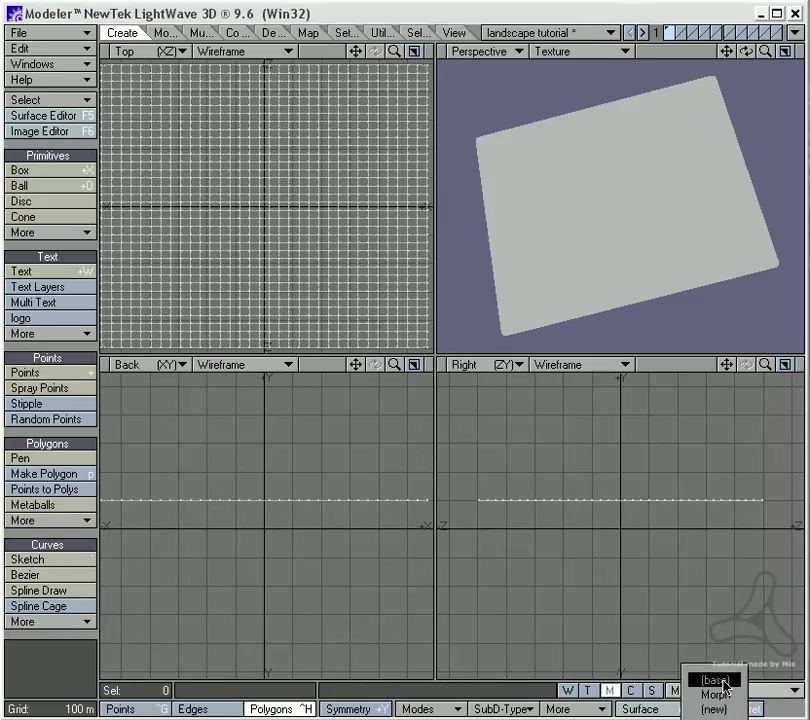
left_click(724, 686)
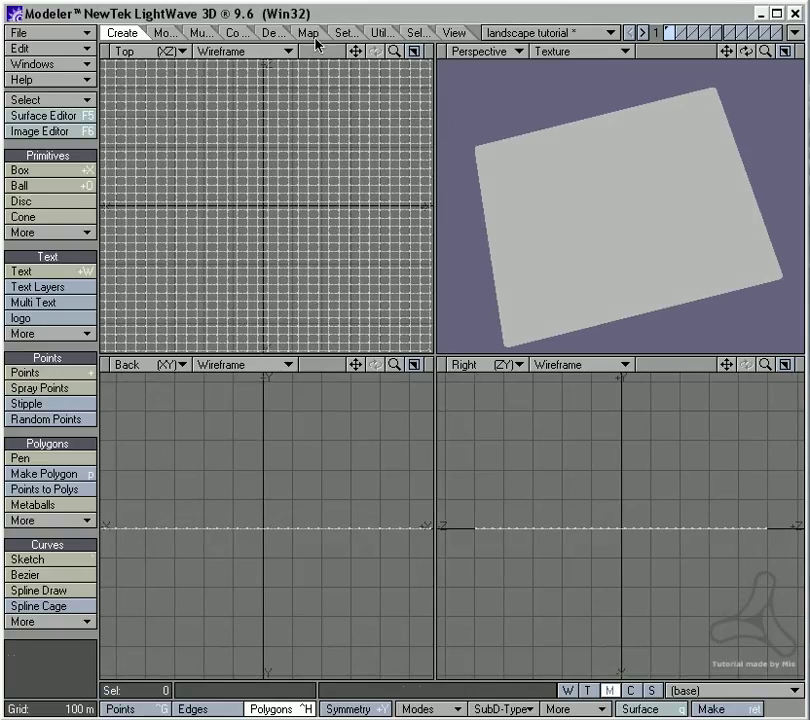
Step: Start the Airbrush tool and assign the Morph endomorph as its vertex map
left_click(310, 33)
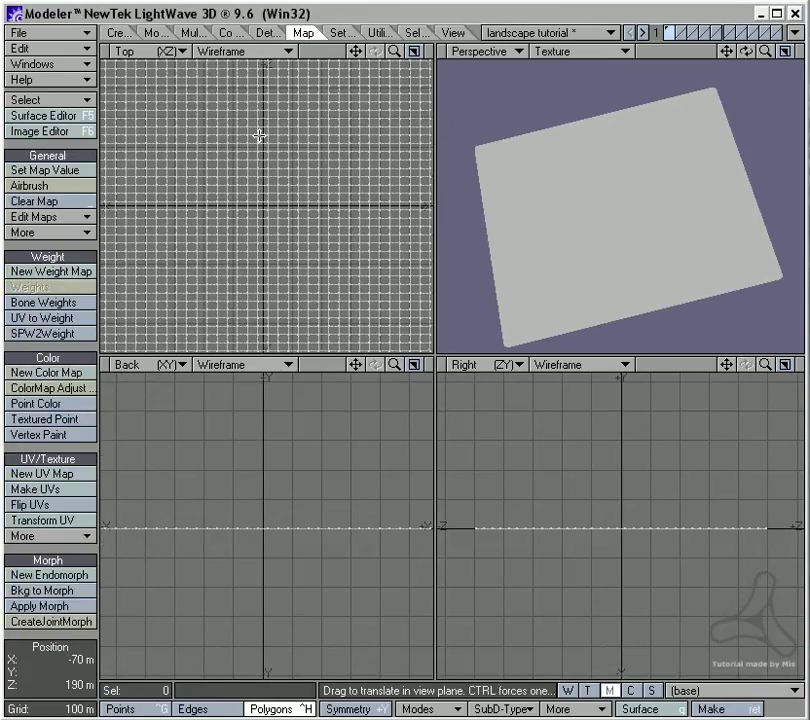
left_click(64, 188)
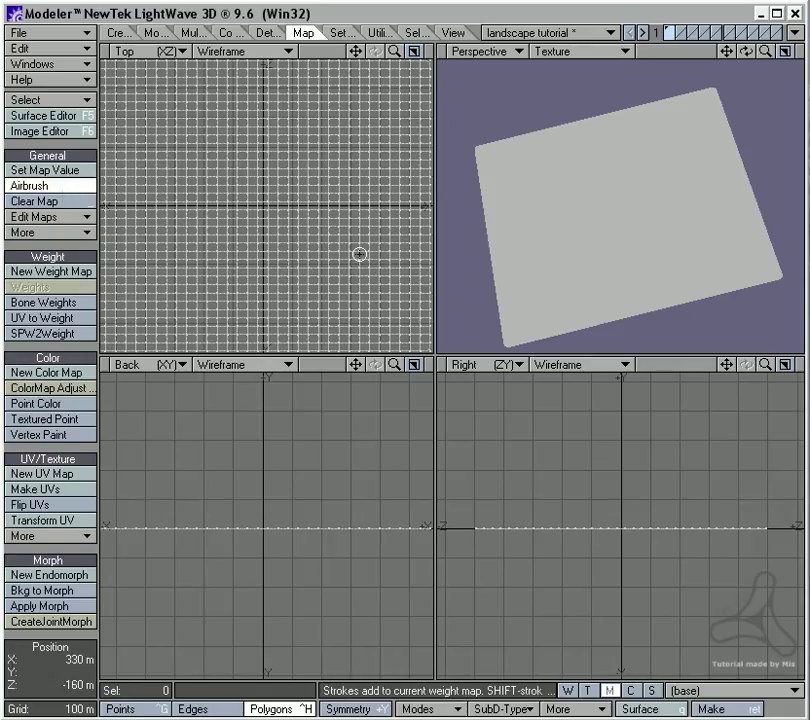
key("n")
mouse_move(520, 203)
left_mouse_down()
mouse_move(538, 192)
mouse_move(287, 192)
left_mouse_up()
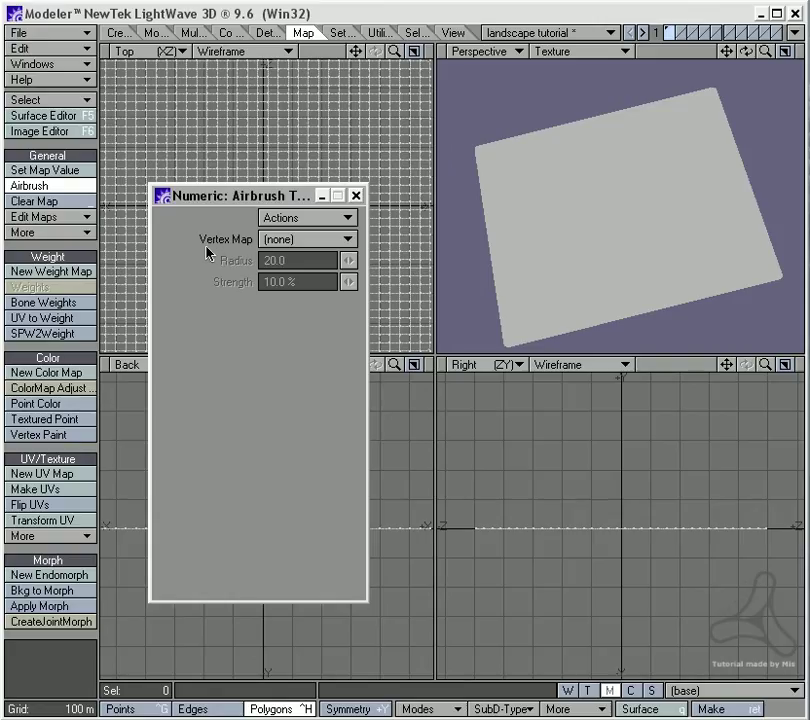
left_click(296, 239)
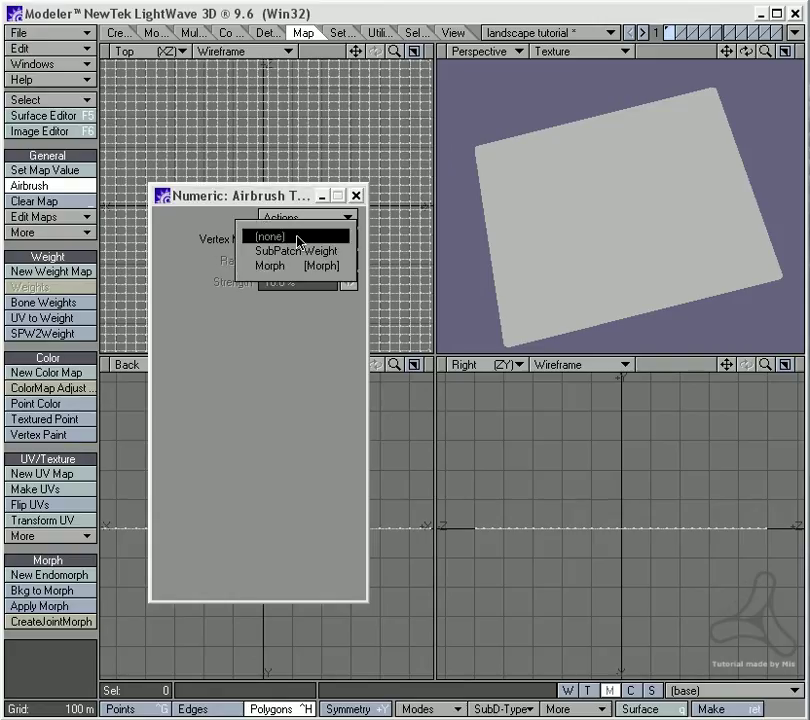
left_click(290, 266)
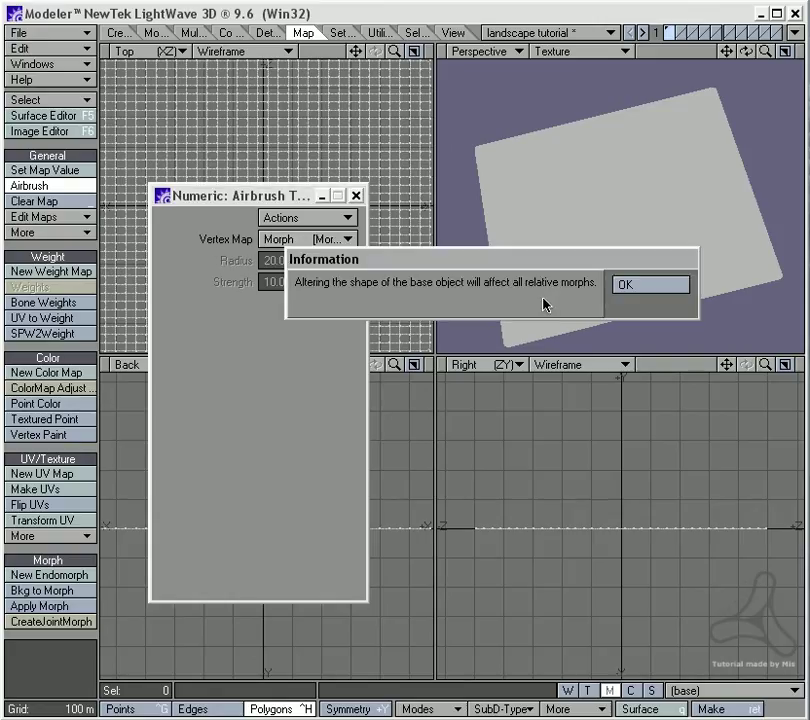
left_click(640, 286)
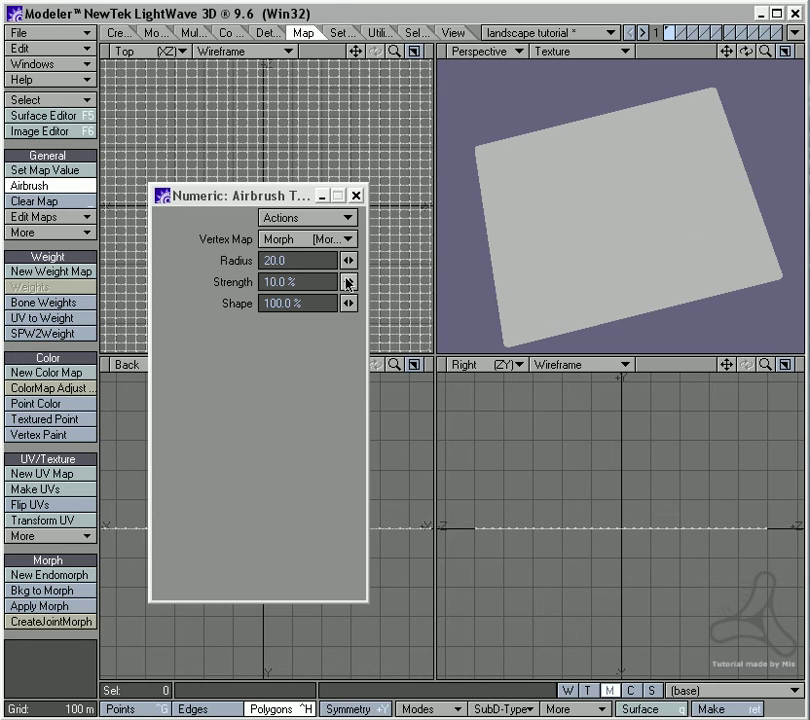
Step: Set the airbrush radius to 26
scroll(590, 194, "up", 2)
left_click_drag(580, 185, 604, 203, "alt")
mouse_move(604, 203)
left_mouse_down("alt+shift")
mouse_move(580, 228)
mouse_move(577, 196)
left_mouse_up("alt+shift")
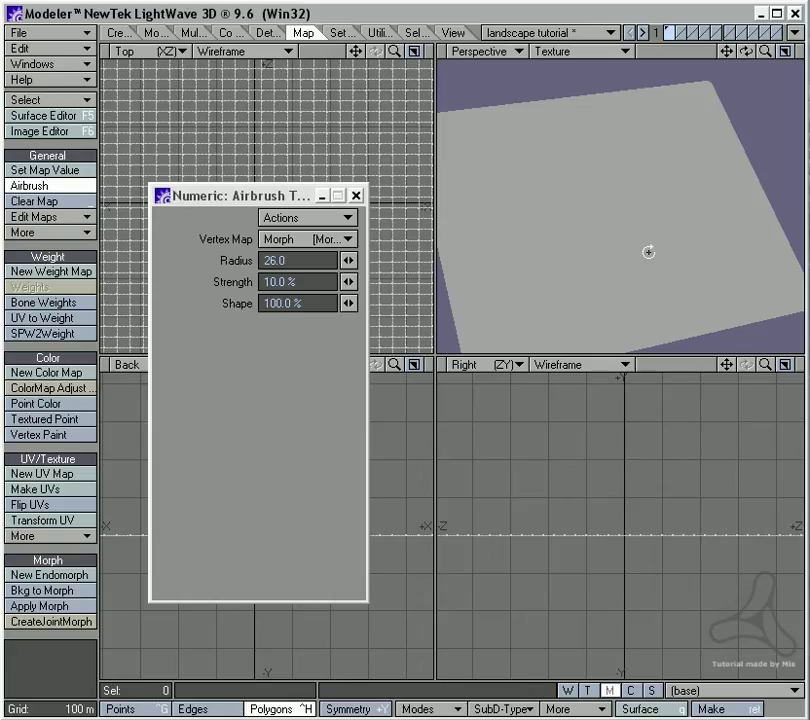
Step: Airbrush broad strokes of the Morph map across the flat plane to raise low, rolling hills
mouse_move(646, 252)
left_mouse_down("alt")
mouse_move(609, 201)
mouse_move(603, 212)
mouse_move(622, 222)
left_mouse_up("alt")
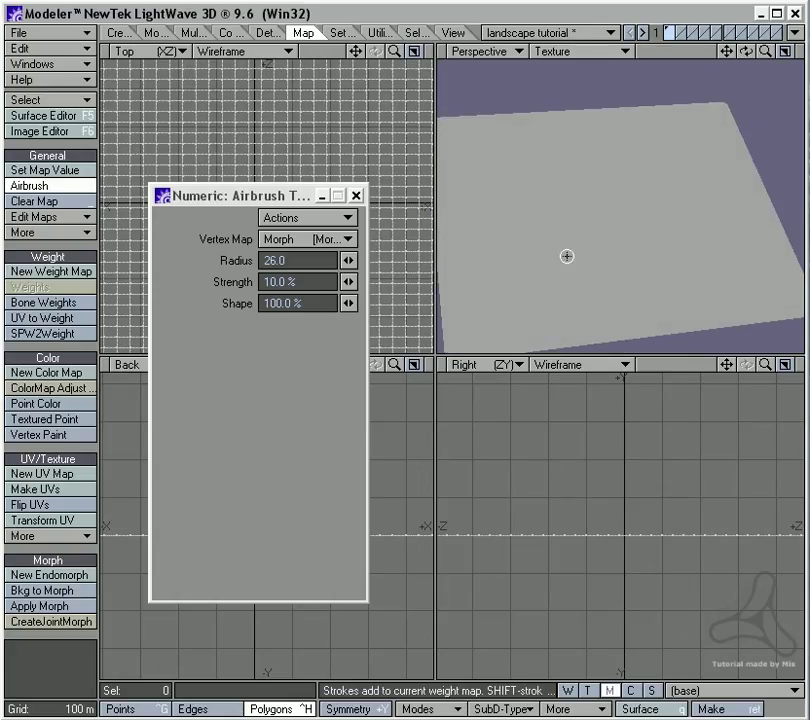
mouse_move(497, 287)
left_mouse_down()
mouse_move(519, 268)
mouse_move(604, 247)
mouse_move(541, 307)
mouse_move(716, 239)
mouse_move(680, 260)
mouse_move(626, 175)
mouse_move(575, 159)
mouse_move(468, 188)
mouse_move(624, 132)
mouse_move(731, 168)
mouse_move(598, 177)
mouse_move(535, 212)
mouse_move(479, 300)
mouse_move(562, 252)
mouse_move(524, 298)
mouse_move(537, 311)
mouse_move(696, 298)
mouse_move(763, 250)
mouse_move(720, 210)
left_mouse_up()
mouse_move(694, 166)
left_mouse_down()
mouse_move(575, 141)
mouse_move(474, 157)
mouse_move(570, 219)
mouse_move(616, 232)
mouse_move(532, 213)
mouse_move(513, 280)
mouse_move(635, 322)
mouse_move(688, 277)
mouse_move(577, 261)
left_mouse_up()
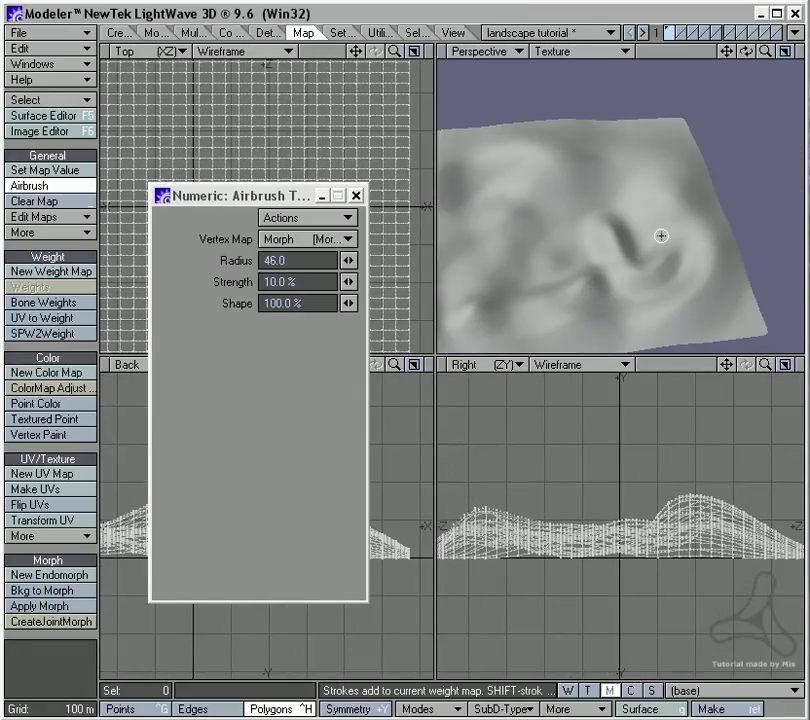
Step: Set the airbrush radius to 46 and build up a tall mountain with surrounding high ground on the hilly plane
left_click_drag(679, 222, 613, 172)
mouse_move(650, 208)
left_mouse_down()
mouse_move(626, 192)
mouse_move(655, 210)
mouse_move(636, 204)
mouse_move(624, 214)
mouse_move(669, 222)
mouse_move(615, 193)
mouse_move(673, 228)
mouse_move(614, 190)
left_mouse_up()
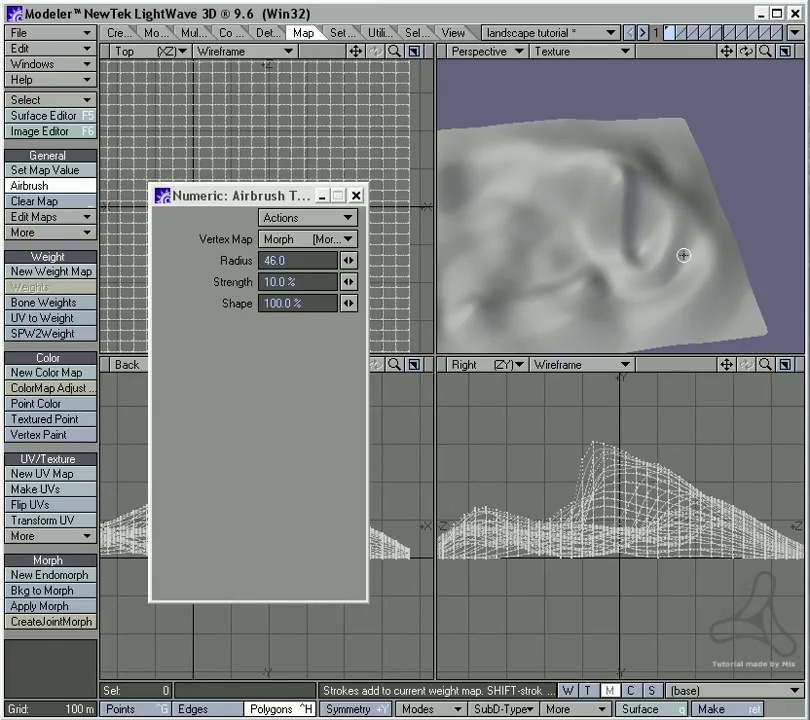
left_click_drag(674, 251, 602, 150, "alt")
left_click_drag(552, 135, 508, 249, "alt")
right_click_drag(641, 218, 611, 242)
left_click_drag(588, 231, 622, 222, "ctrl+alt")
mouse_move(683, 225)
left_mouse_down("alt")
mouse_move(651, 259)
mouse_move(559, 248)
left_mouse_up("alt")
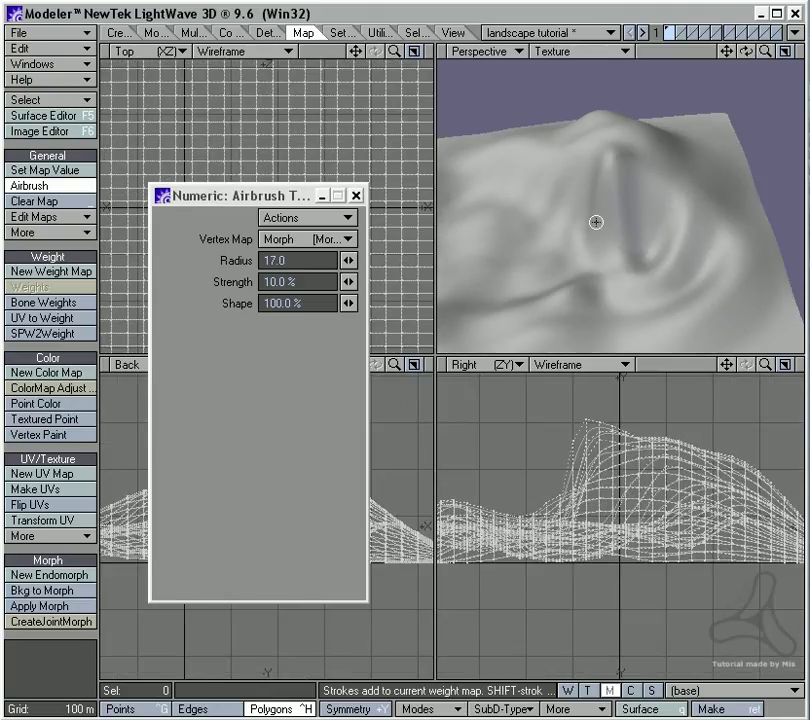
Step: Paint finer ridges down the mountain's slopes from several sides with the airbrush radius at 17
left_click_drag(647, 170, 674, 311, "alt")
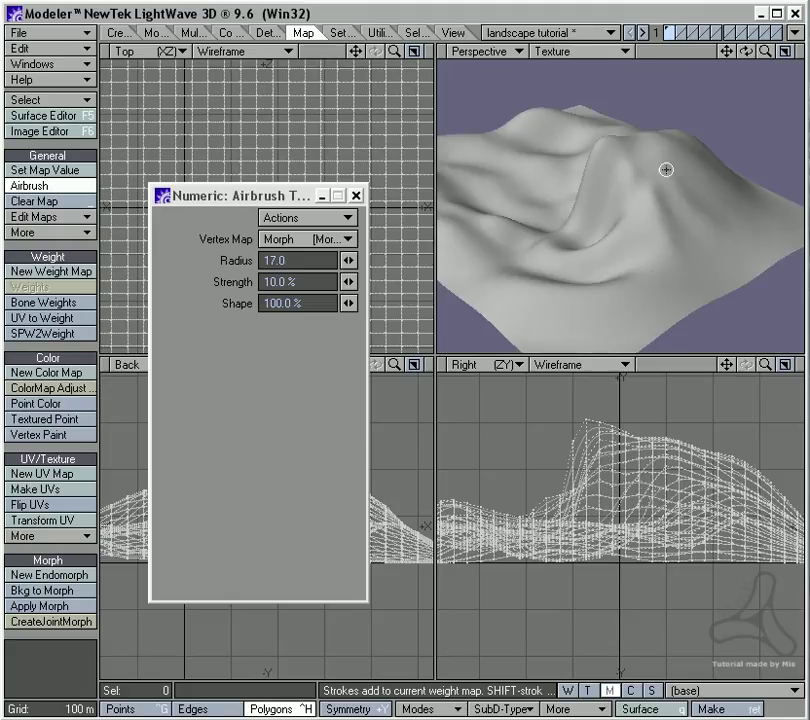
left_click_drag(687, 172, 703, 302, "alt")
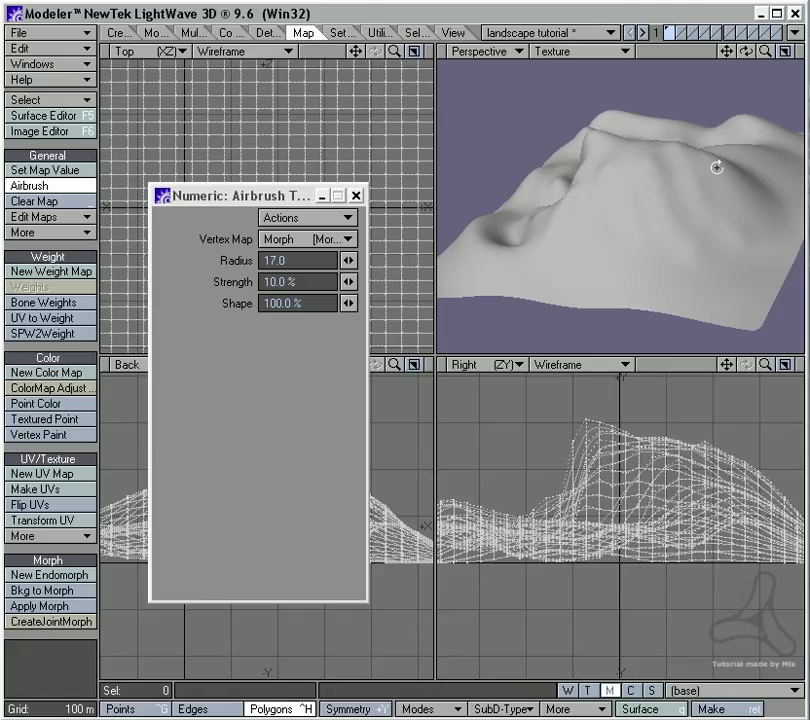
left_click_drag(682, 161, 671, 246, "alt")
left_click_drag(683, 190, 700, 247, "alt")
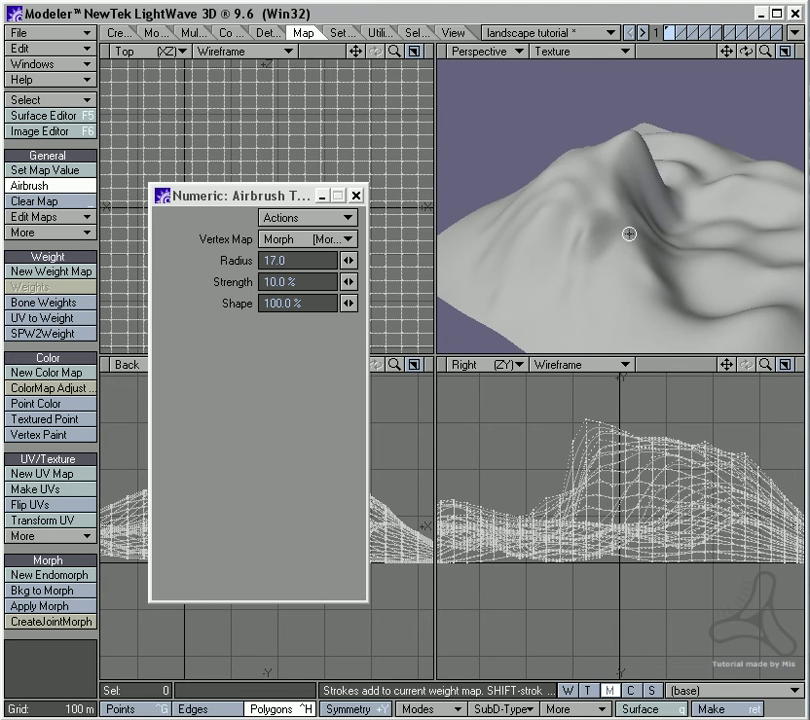
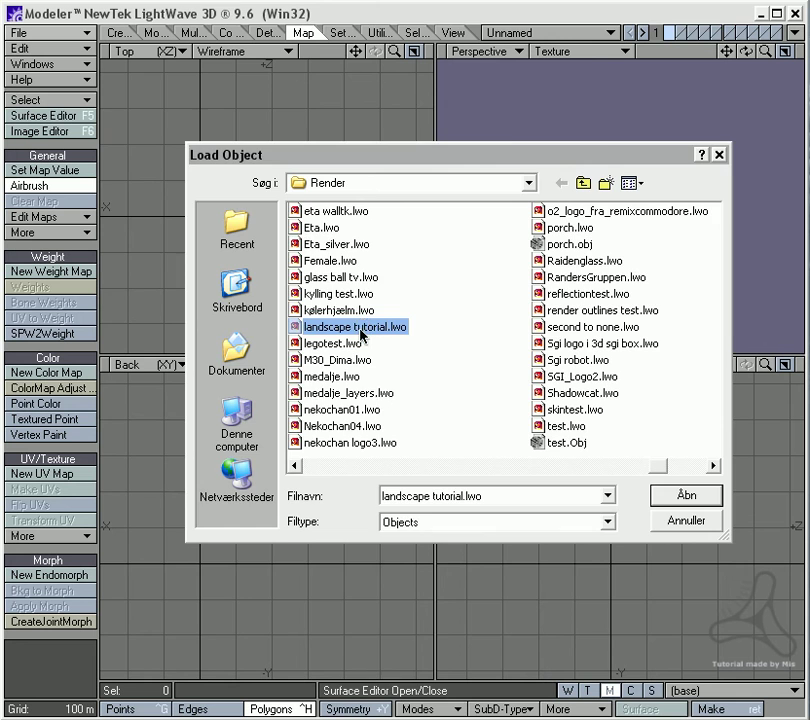
Step: Load the object landscape tutorial.lwo and convert its polygons to subpatches
double_click(363, 326)
key("a")
left_click_drag(130, 80, 376, 262, "ctrl+alt")
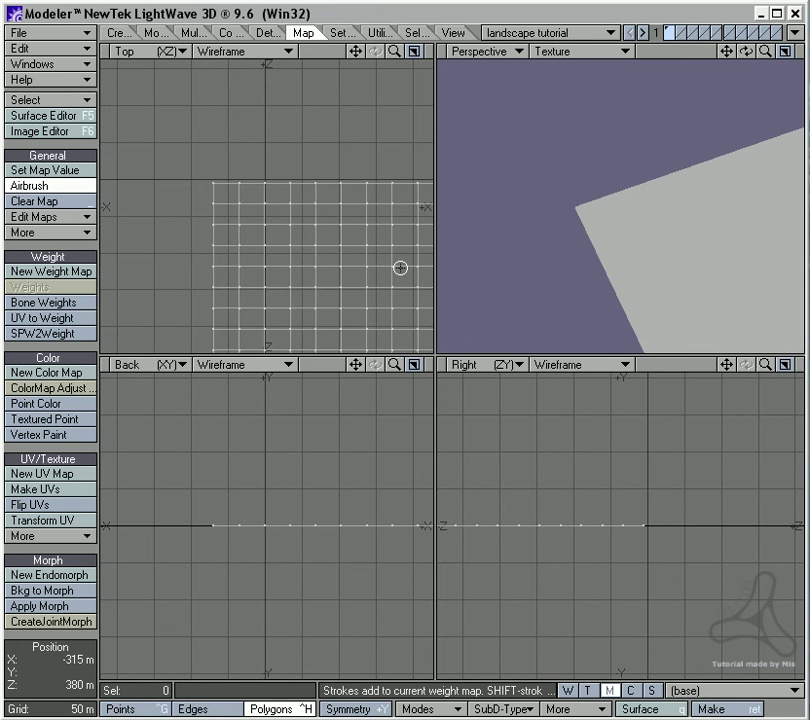
key("Tab")
left_click_drag(685, 276, 649, 273, "ctrl+alt")
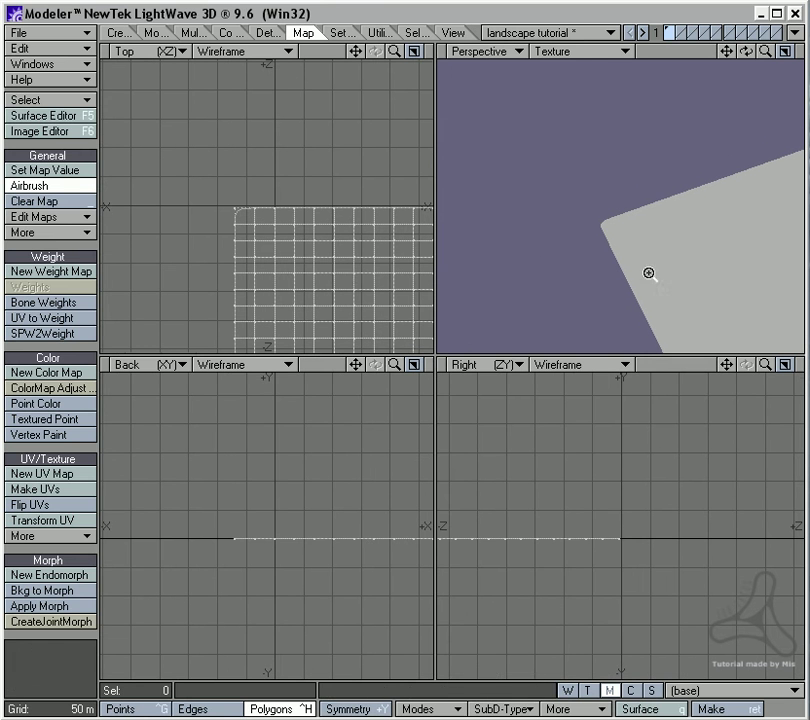
Step: Turn on Smoothing for the Vain surface of the landscape object
left_click(84, 124)
left_click_drag(231, 286, 300, 115)
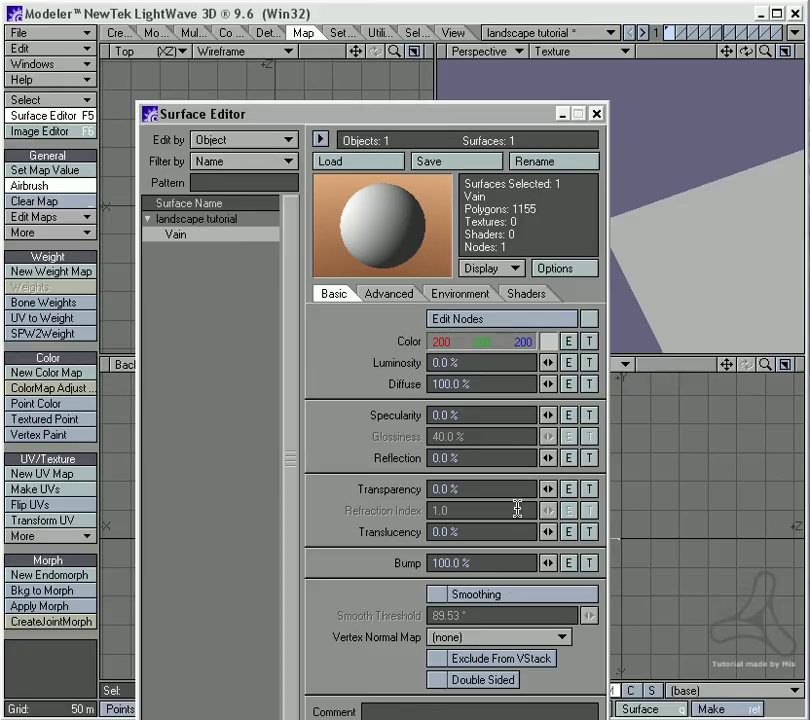
left_click(495, 596)
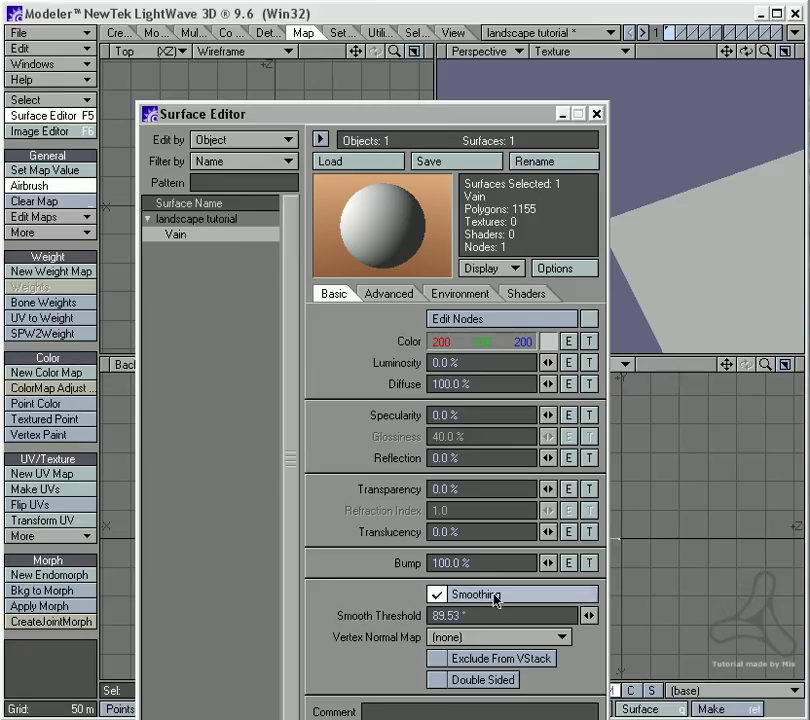
left_click(596, 113)
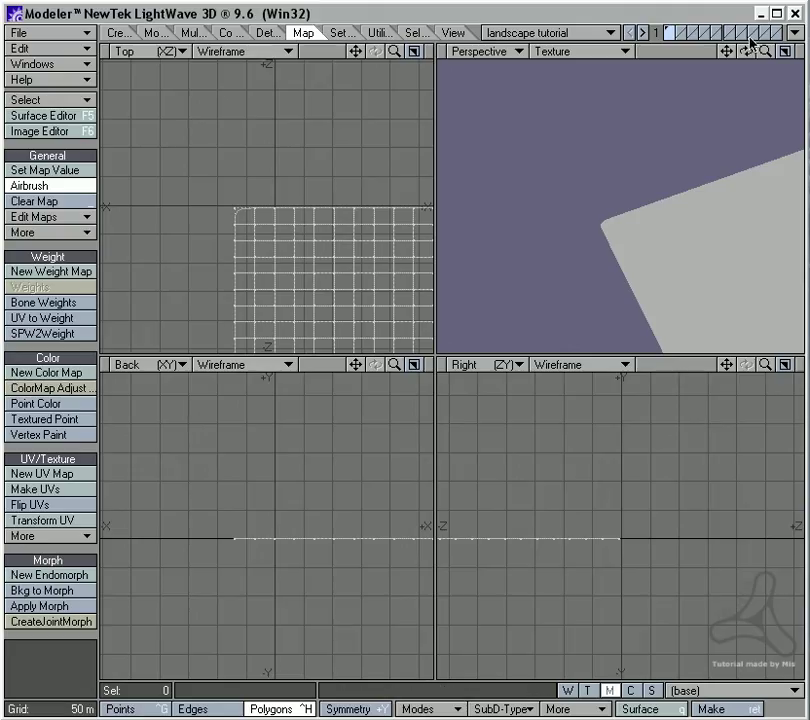
Step: Send the landscape tutorial object to Layout and show it there in a perspective view
left_click(795, 32)
left_click(770, 32)
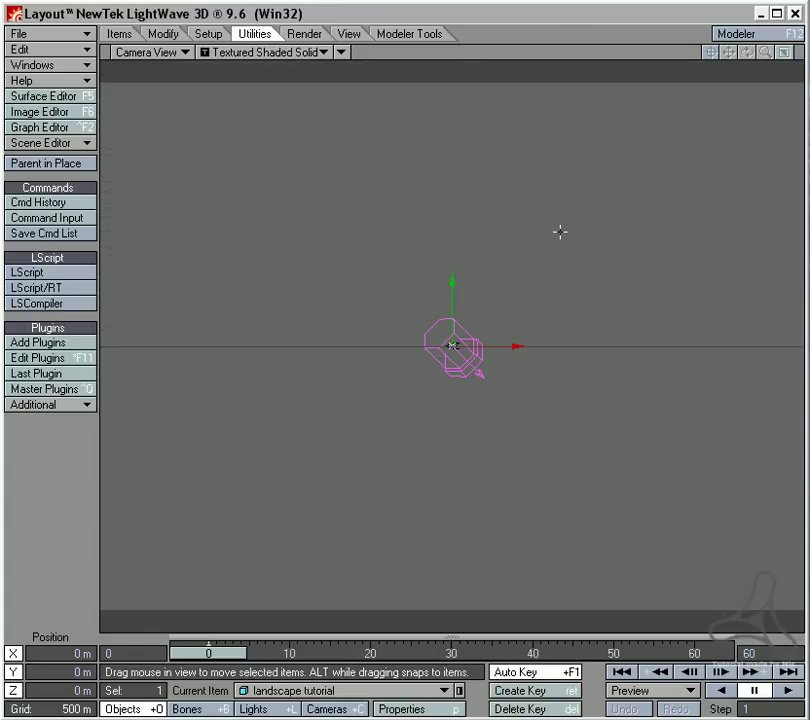
key("4")
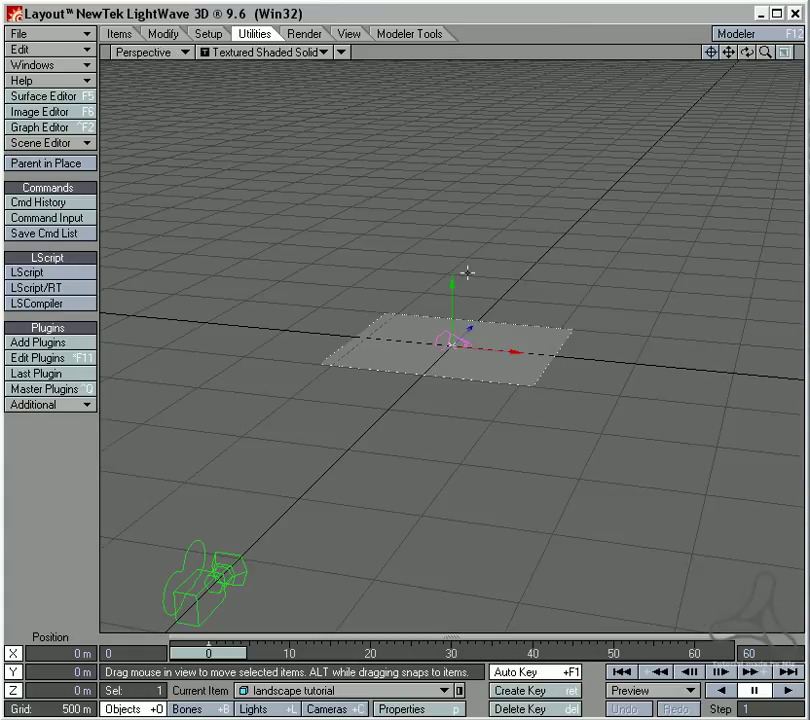
left_click_drag(448, 286, 449, 292, "ctrl+alt")
left_click_drag(504, 318, 512, 314, "alt")
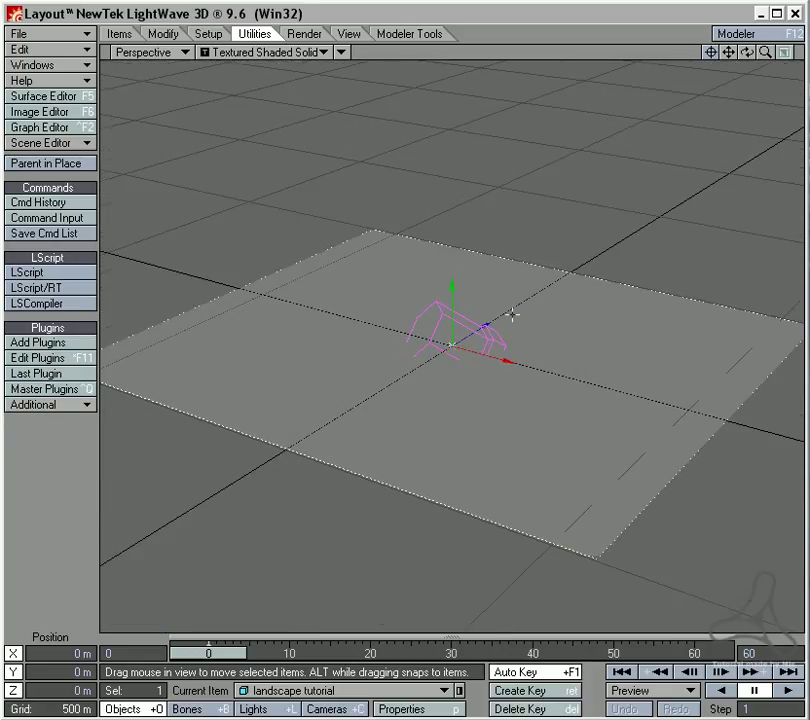
Step: Move the light high above and away from the plane, to about X -739 m, Y 1.43 km, Z -928 m
left_click(437, 320)
right_click_drag(510, 306, 522, 304)
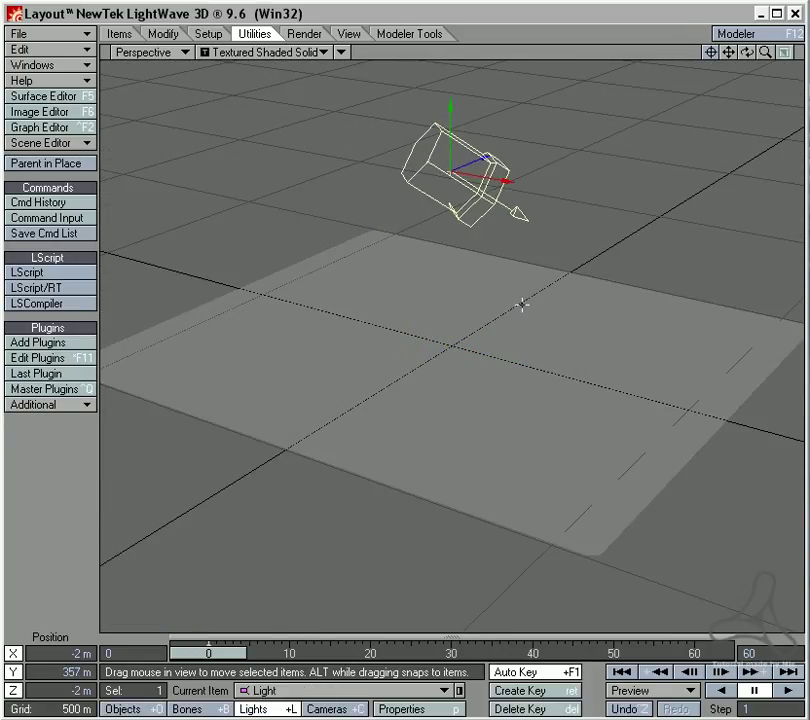
left_click_drag(522, 304, 567, 320)
right_click_drag(567, 320, 567, 304)
right_click_drag(566, 465, 565, 446)
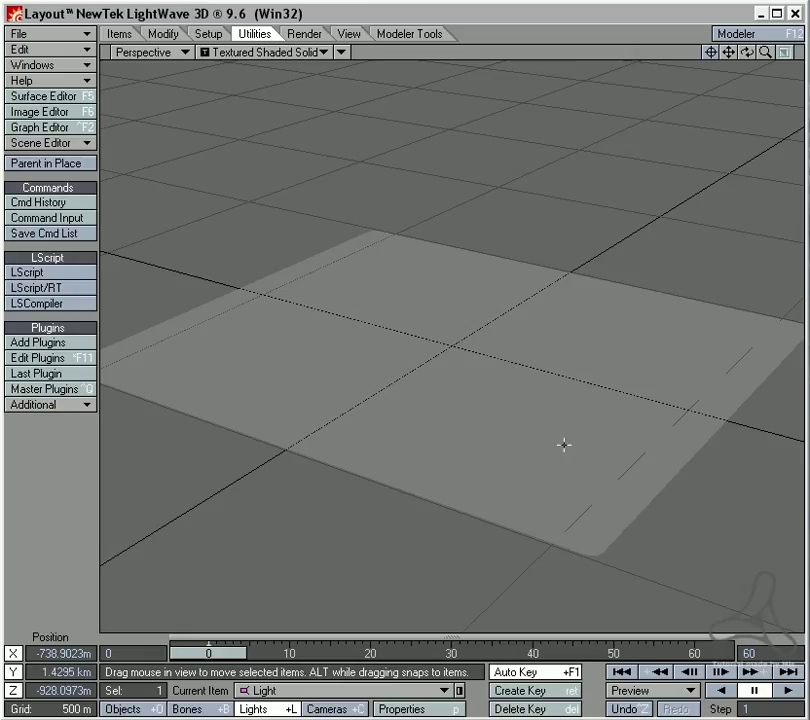
mouse_move(544, 437)
left_mouse_down()
mouse_move(490, 436)
mouse_move(560, 440)
left_mouse_up()
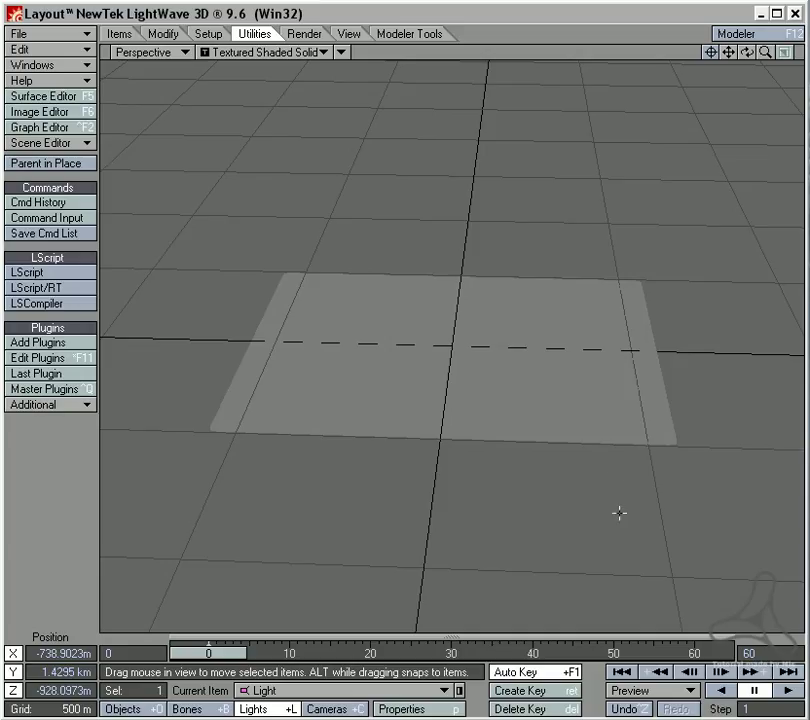
Step: Open the displacement map texture of the landscape plane from its deformation properties
left_click(322, 302)
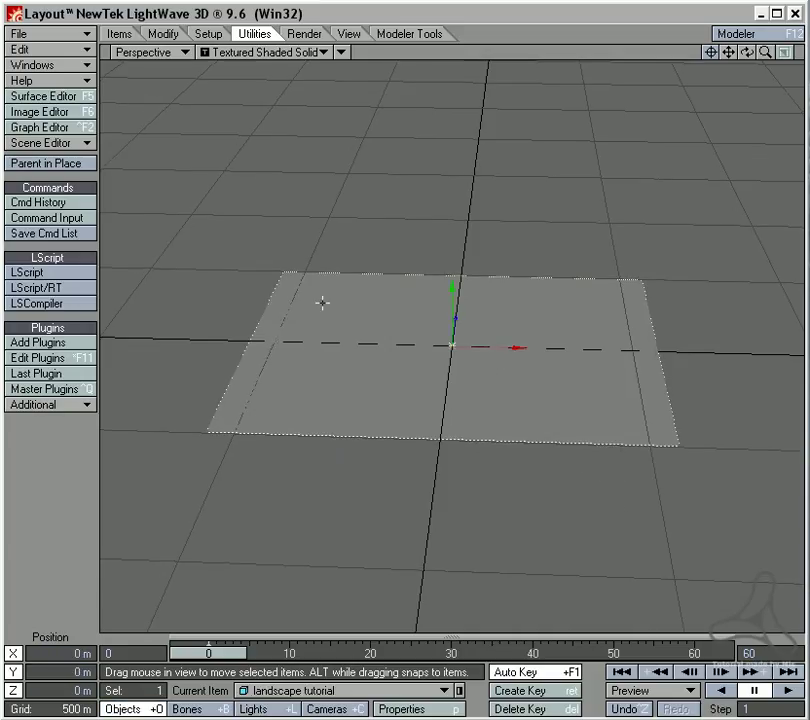
mouse_move(378, 316)
left_mouse_down("ctrl+alt")
mouse_move(400, 316)
mouse_move(379, 316)
left_mouse_up("ctrl+alt")
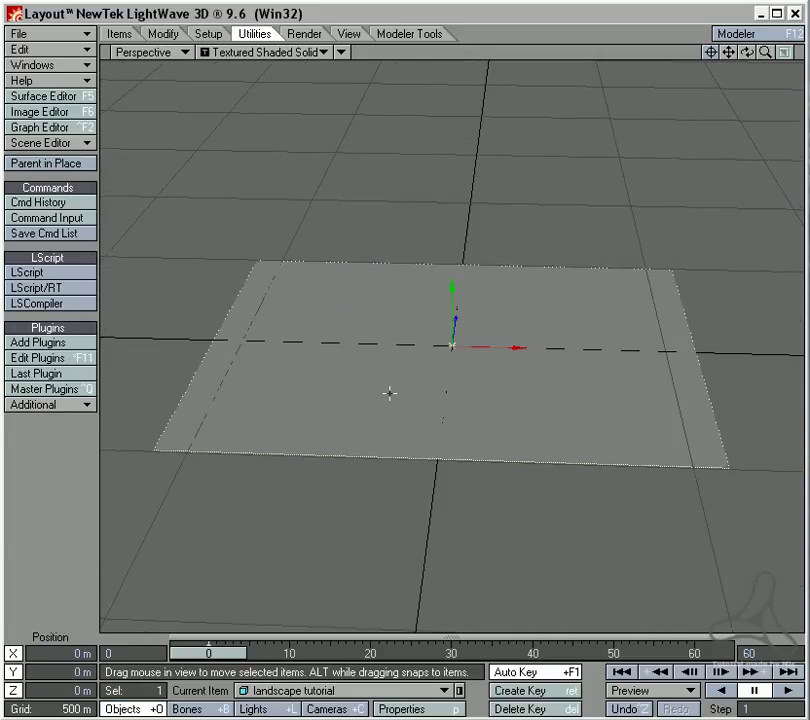
key("p")
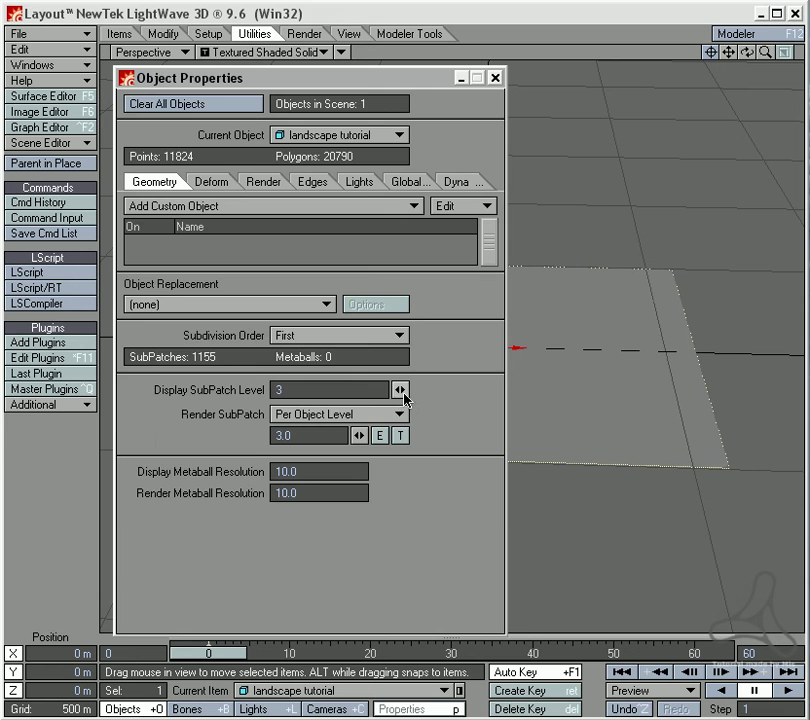
left_click(220, 185)
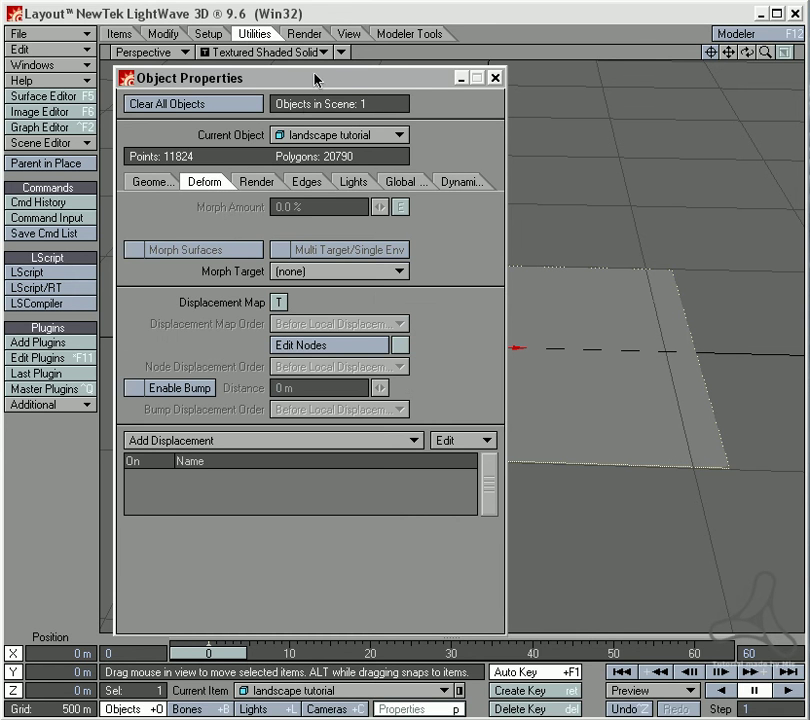
left_click_drag(314, 80, 537, 83)
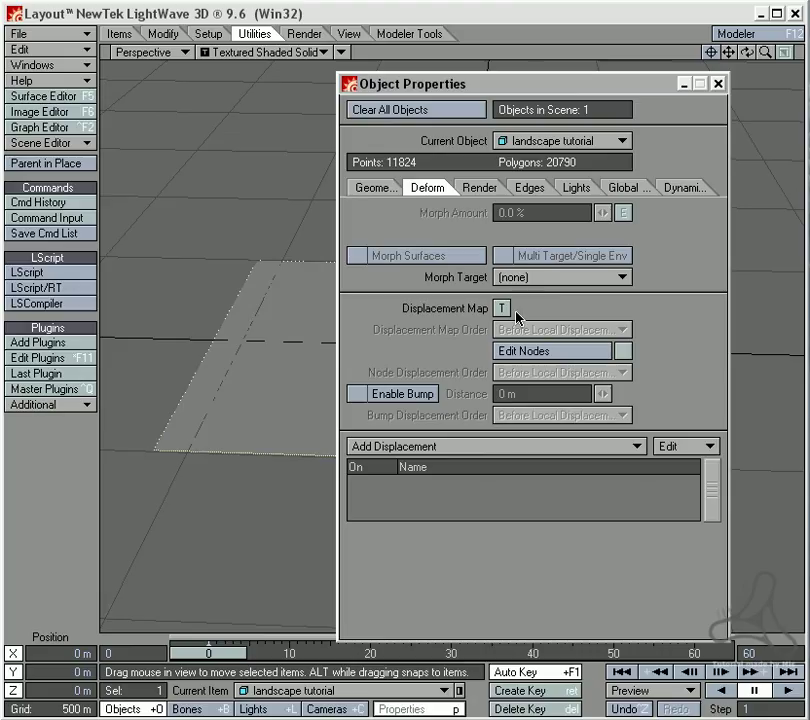
left_click(502, 308)
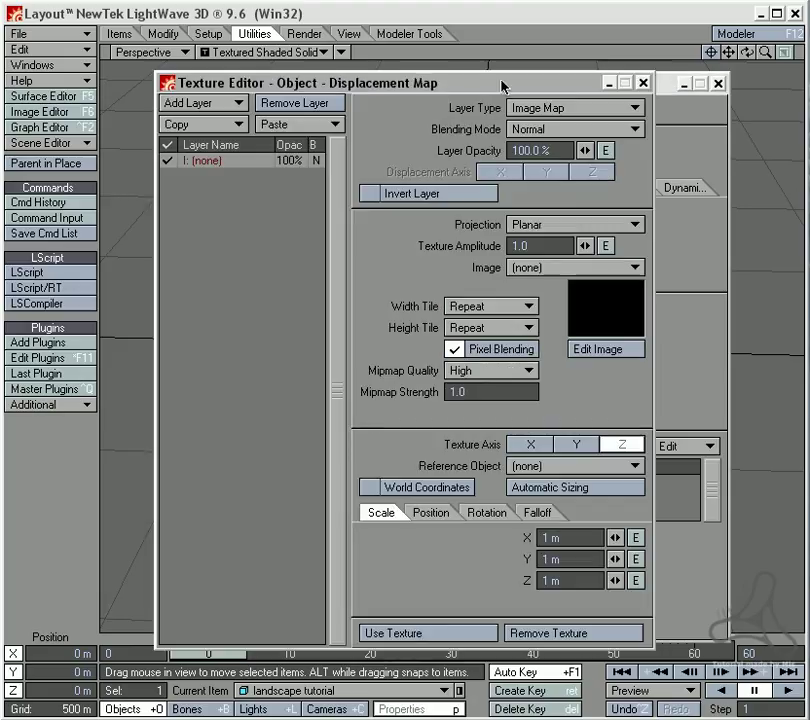
Step: Make the displacement layer a Procedural Texture of type Dented
left_click_drag(502, 86, 396, 91)
left_click(507, 122)
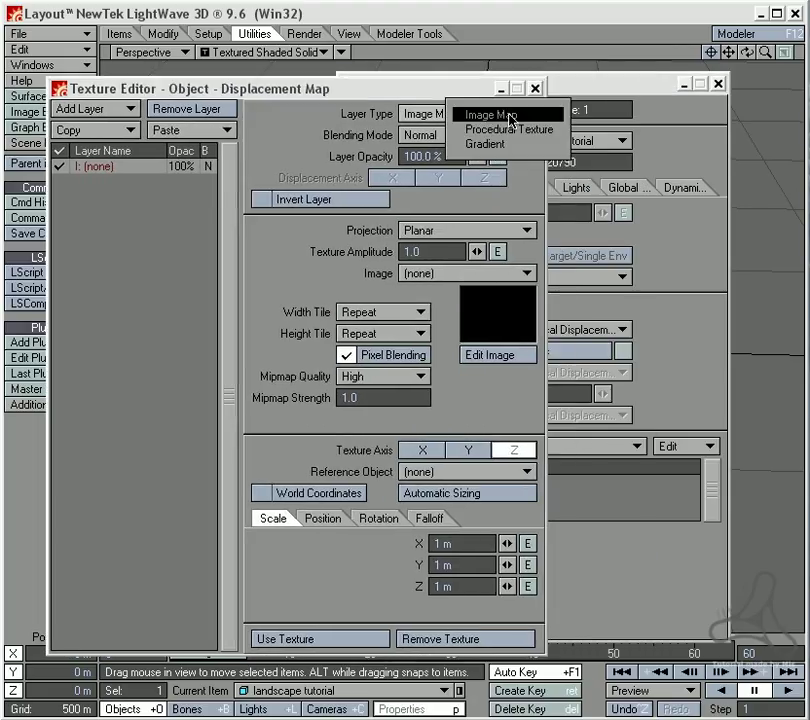
left_click(517, 133)
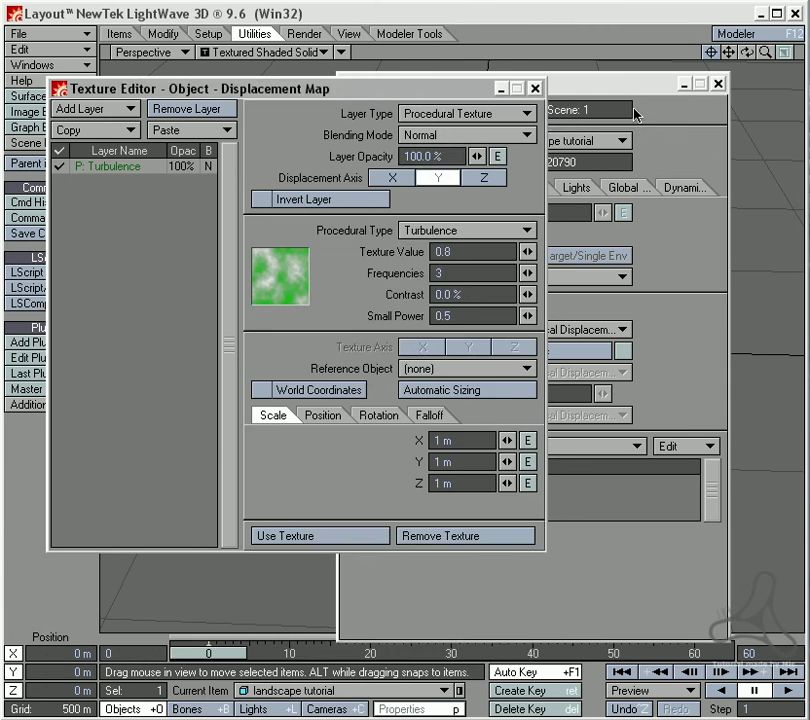
left_click(694, 84)
left_click_drag(694, 84, 672, 91)
left_click(697, 85)
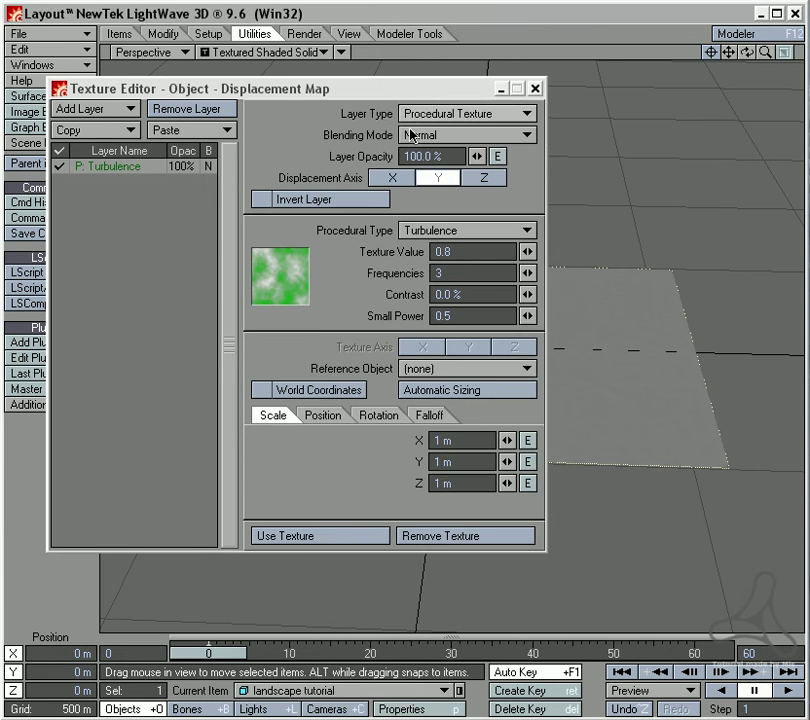
left_click_drag(401, 96, 251, 155)
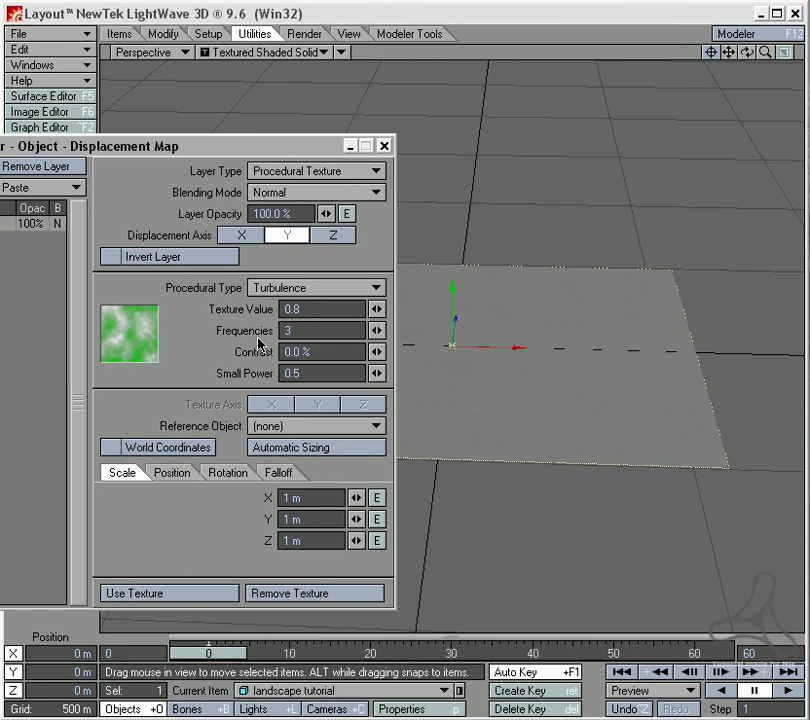
left_click(320, 287)
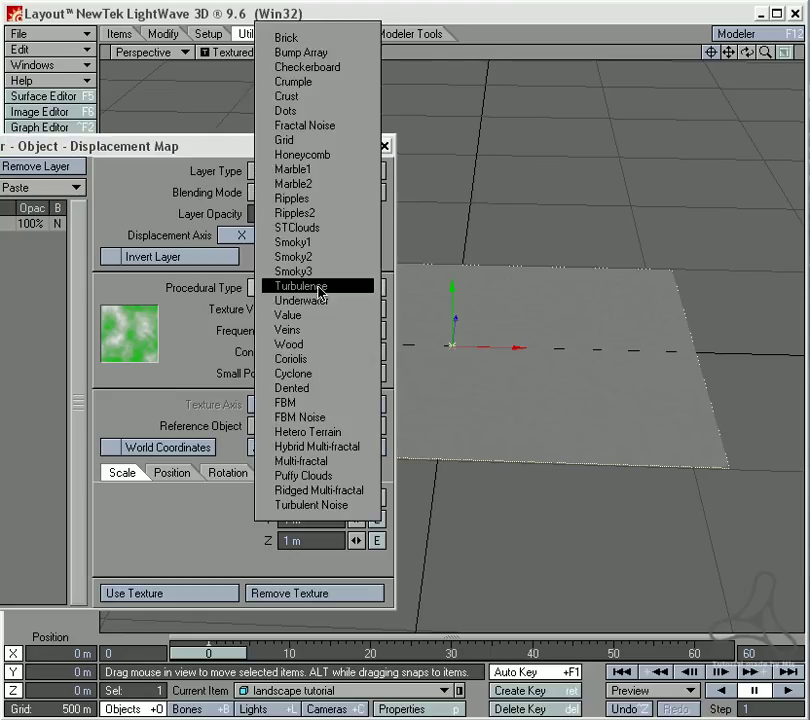
left_click(338, 389)
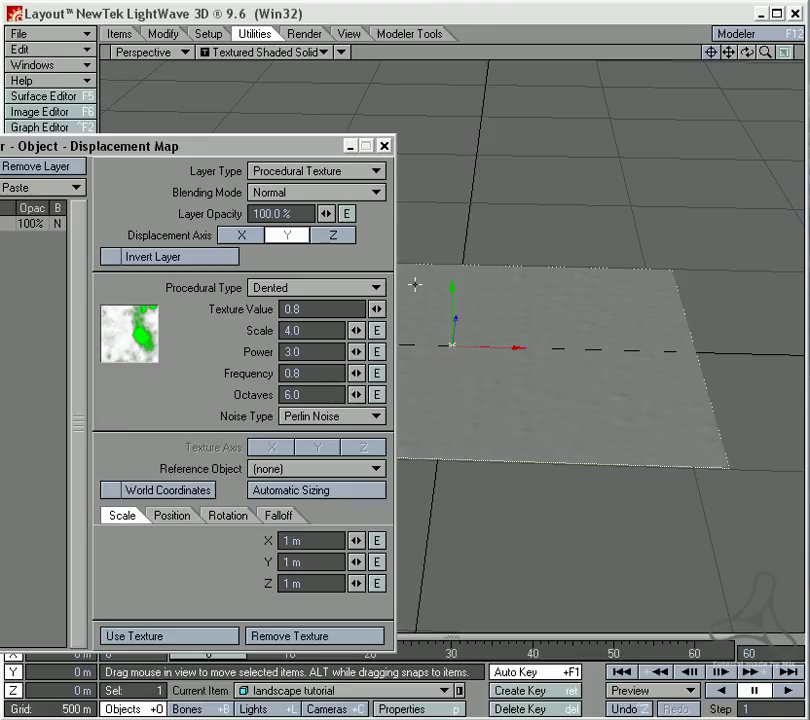
Step: Set the Dented texture's scale to 500 m on X, Y and Z
left_click(331, 540)
type("500")
key("Tab")
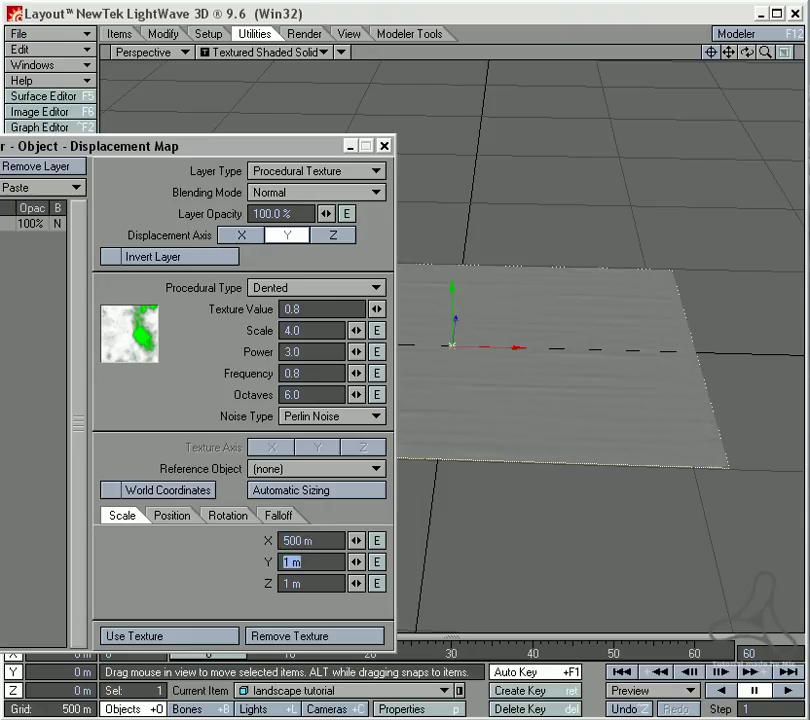
type("500")
key("Tab")
type("500")
key("Tab")
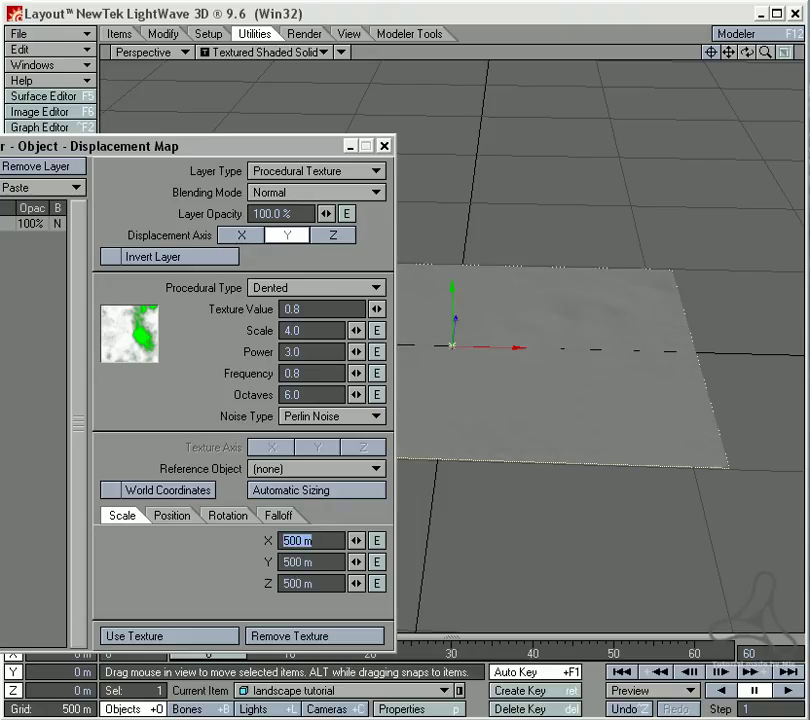
Step: Try a texture value of 200 for the Dented displacement
left_click(328, 310)
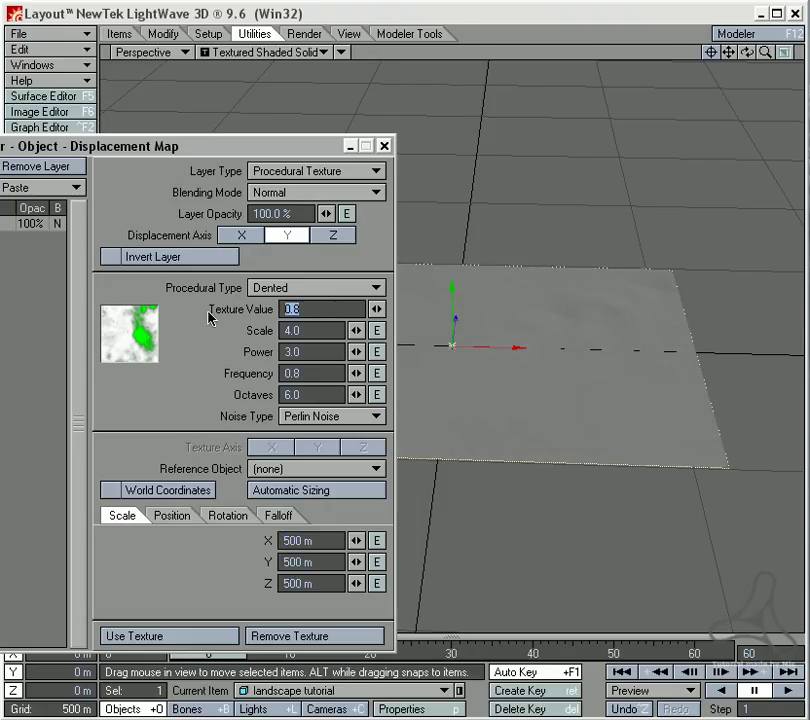
type("200")
key("Return")
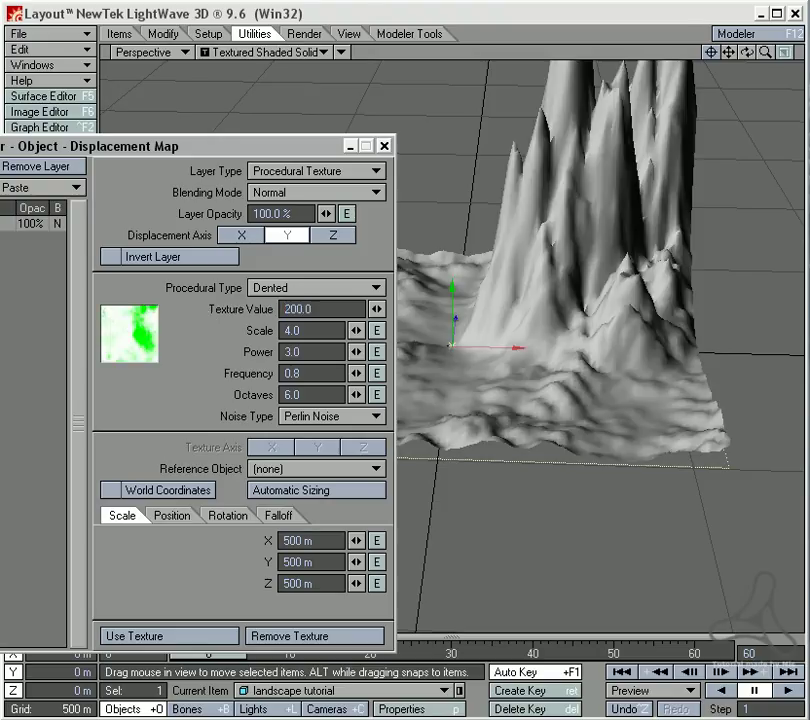
Step: Set the Dented texture value to 100 and apply the displacement texture to the landscape
left_click(326, 310)
type("100")
key("Return")
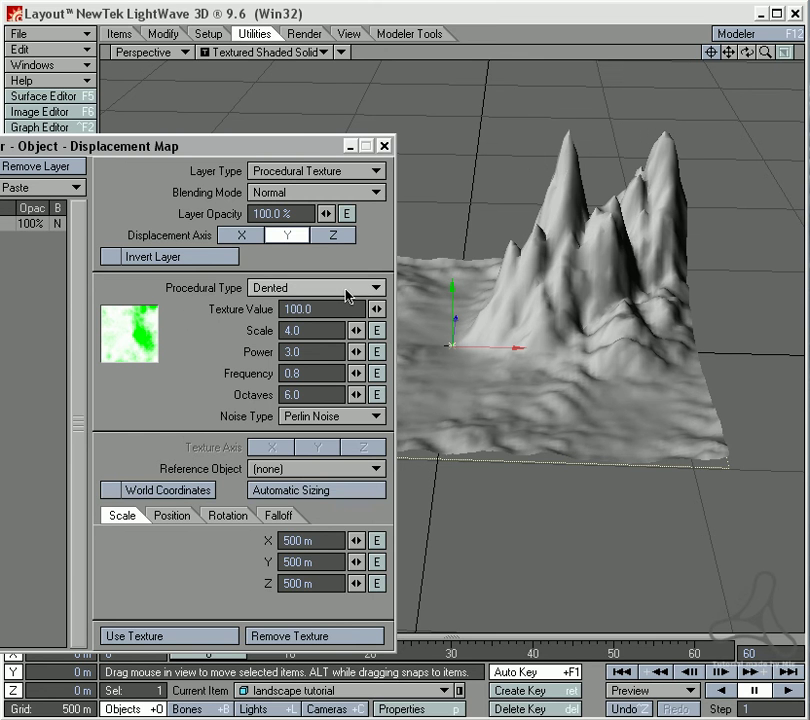
left_click(213, 636)
left_click_drag(335, 450, 280, 405, "alt")
left_click_drag(420, 418, 547, 429, "alt")
left_click_drag(643, 325, 578, 306, "alt")
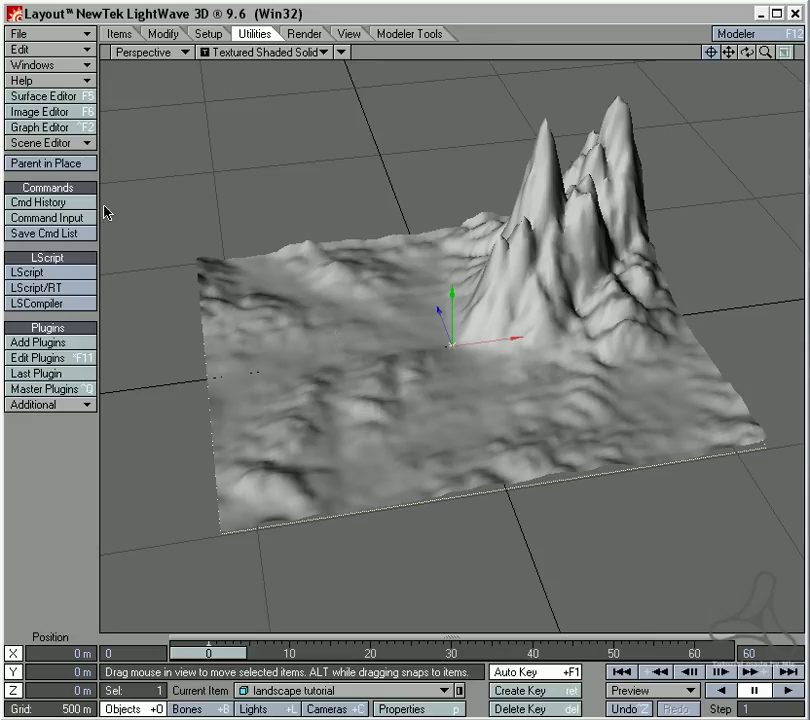
Step: Reopen the landscape's displacement texture and shift its X position to about -20.55 m
key("p")
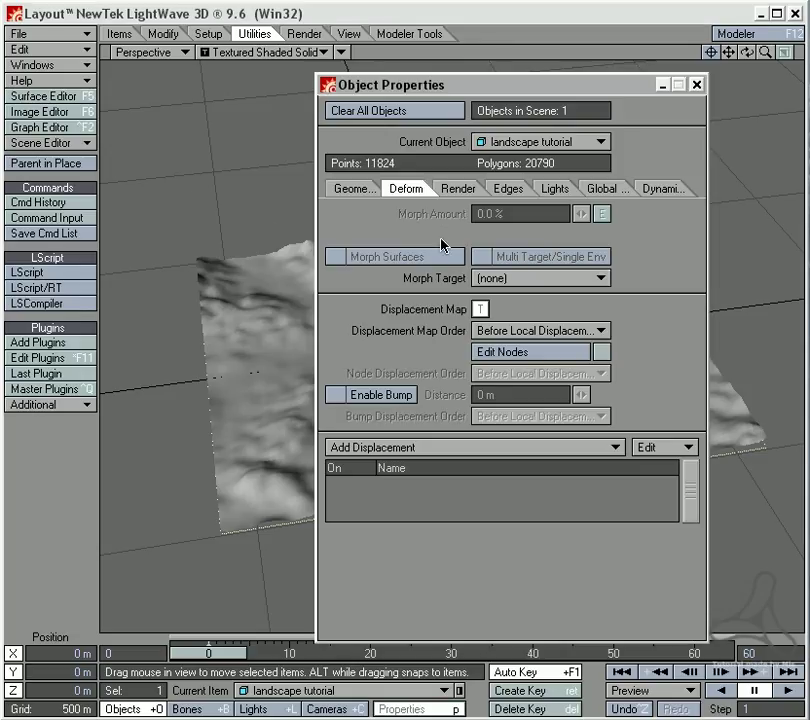
left_click(481, 309)
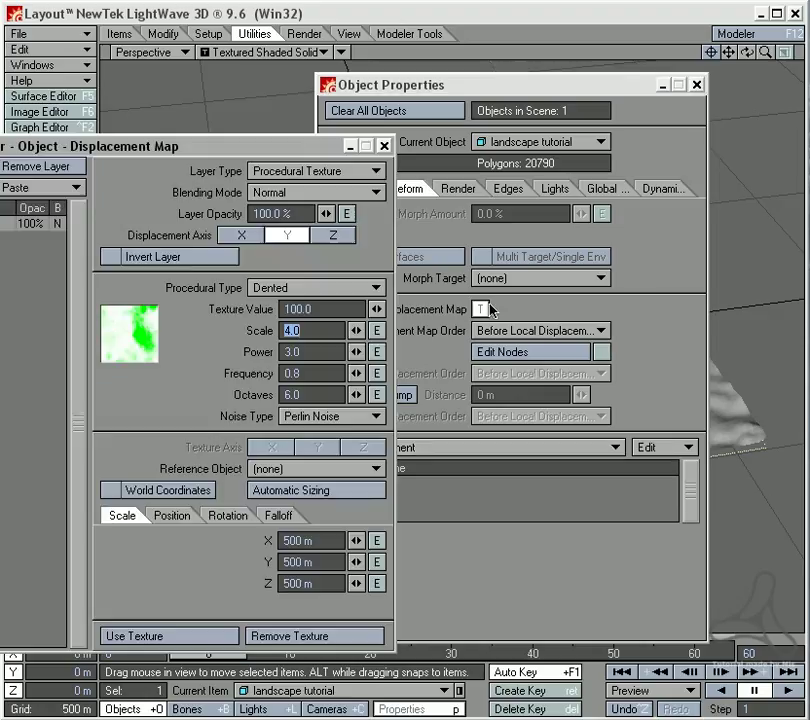
left_click(696, 85)
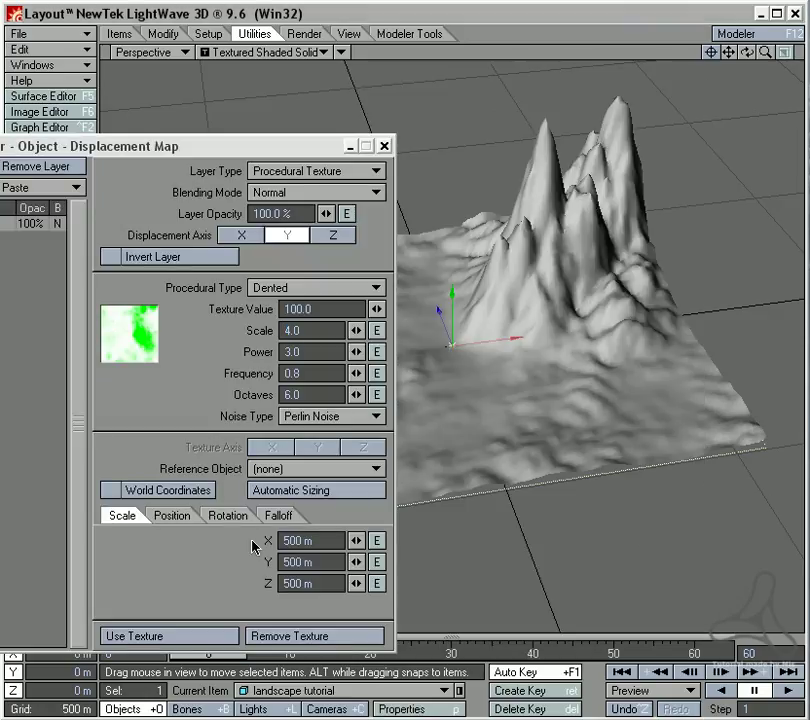
left_click(172, 515)
left_click_drag(356, 540, 214, 540)
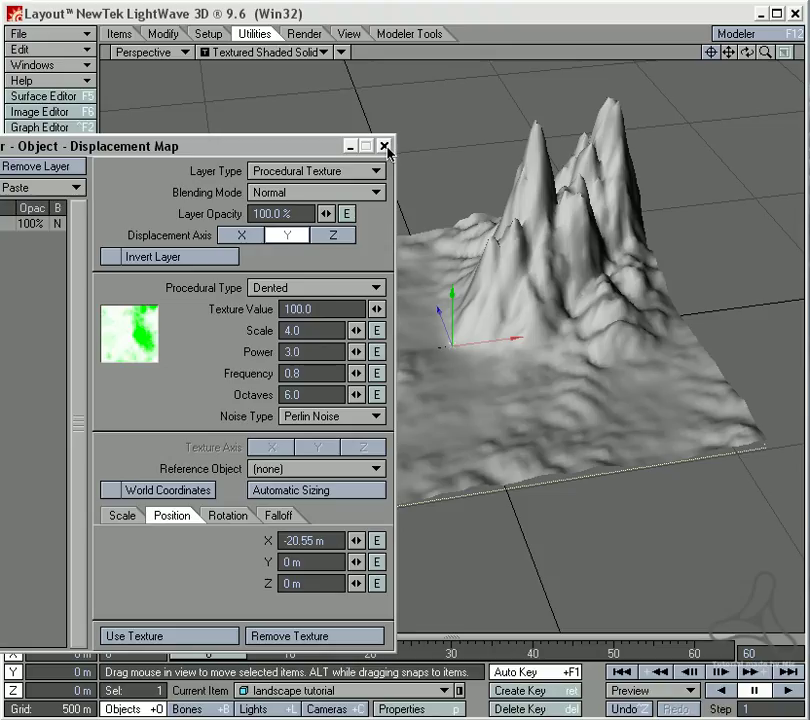
left_click(385, 147)
left_click(385, 143)
Step: Add a null object to the scene with the default name Null
left_click(121, 34)
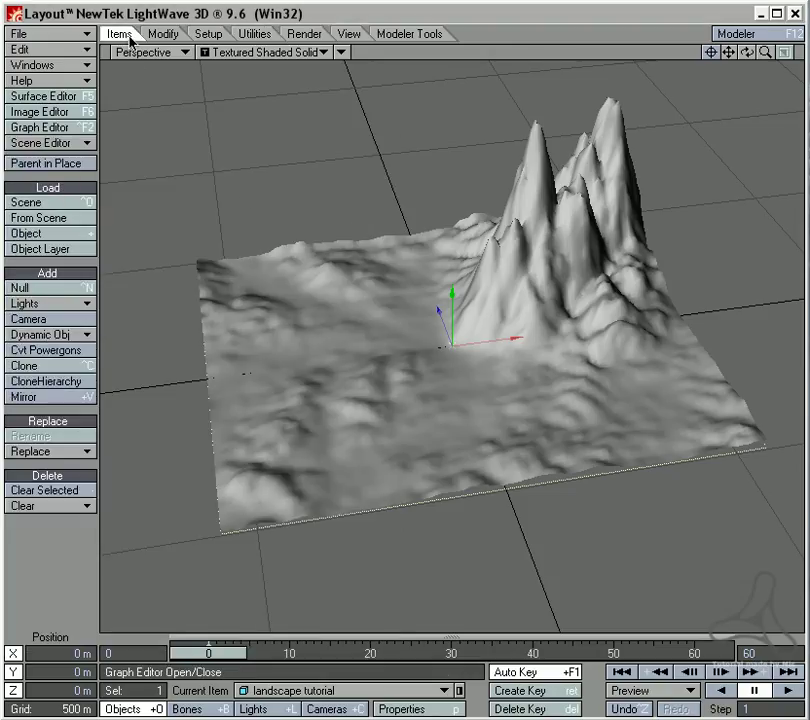
left_click(40, 289)
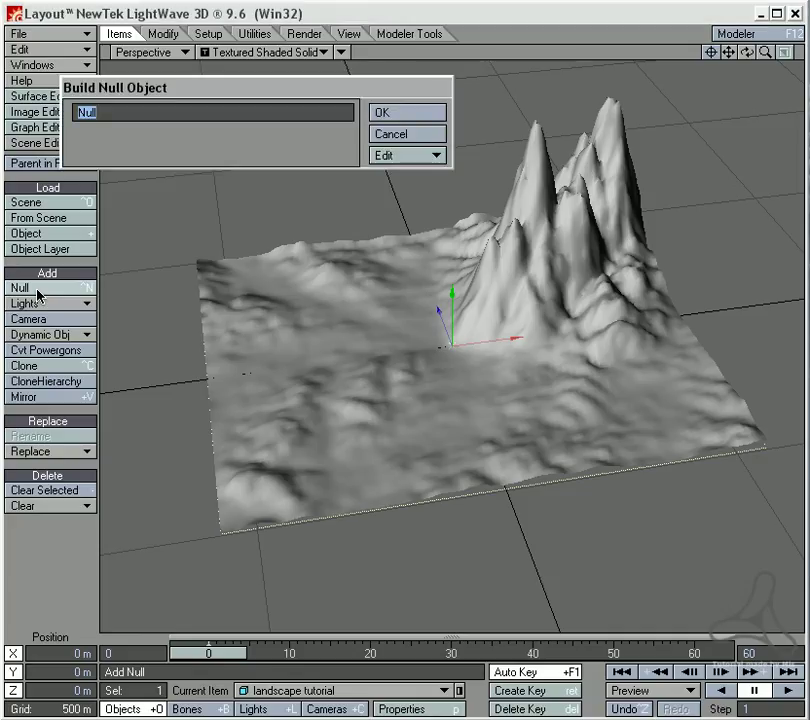
left_click(405, 114)
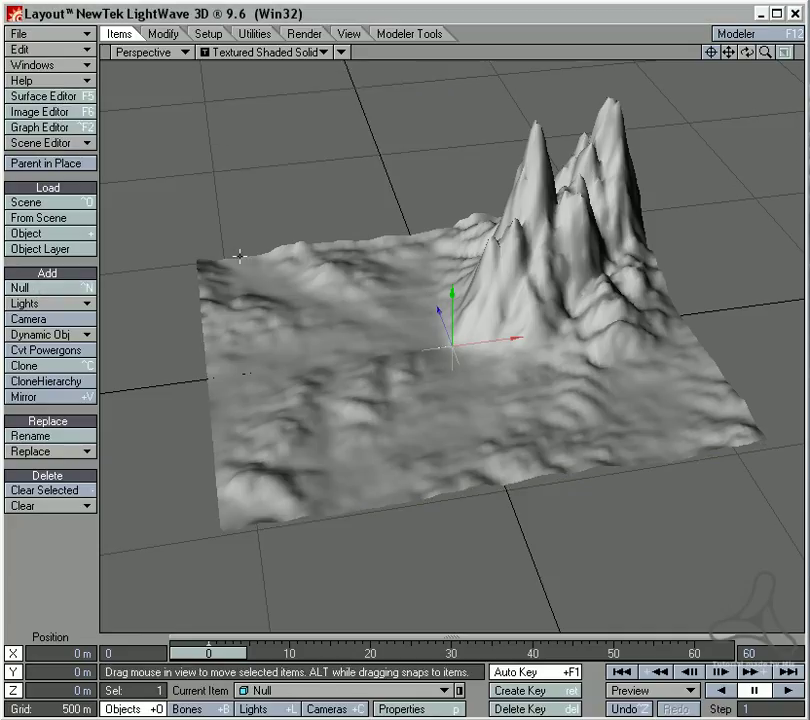
Step: Set Null as the reference object of the landscape's Dented displacement texture and apply the texture
key("p")
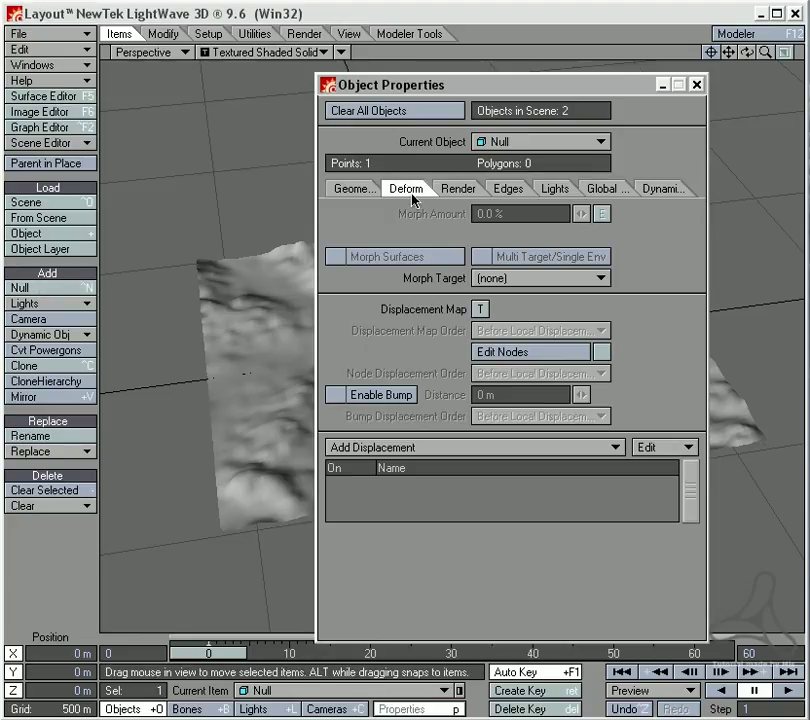
key("Up")
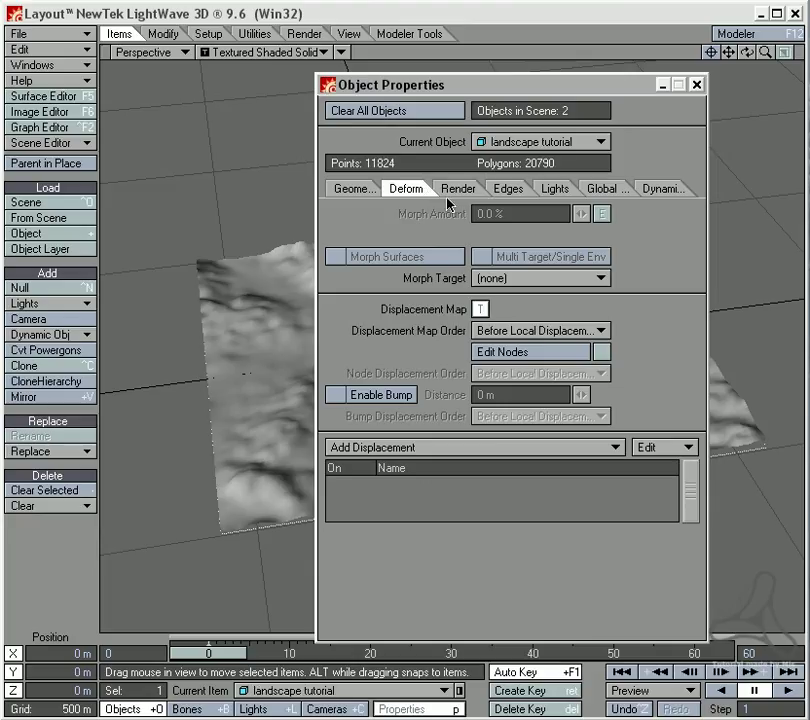
left_click(482, 310)
left_click(300, 468)
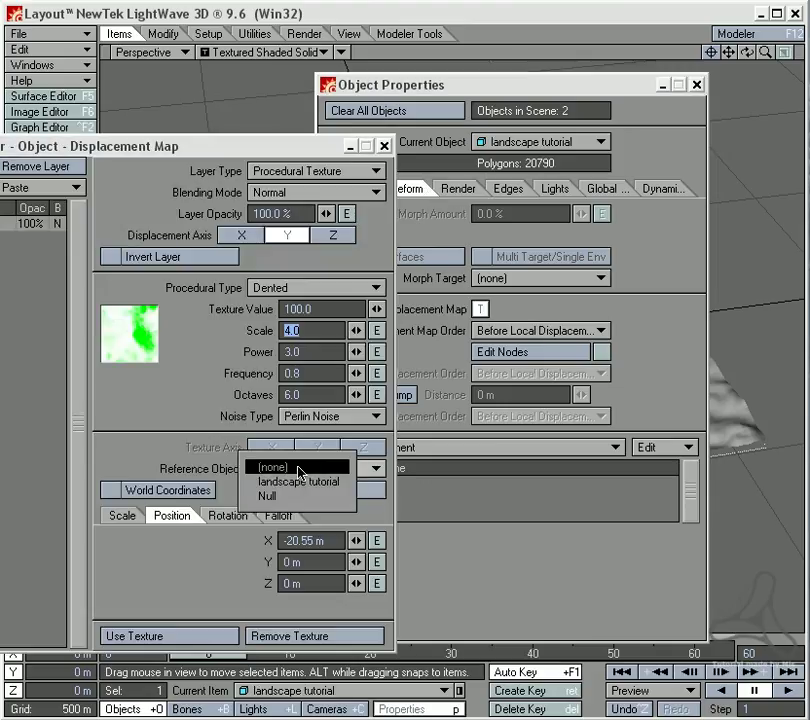
left_click(300, 495)
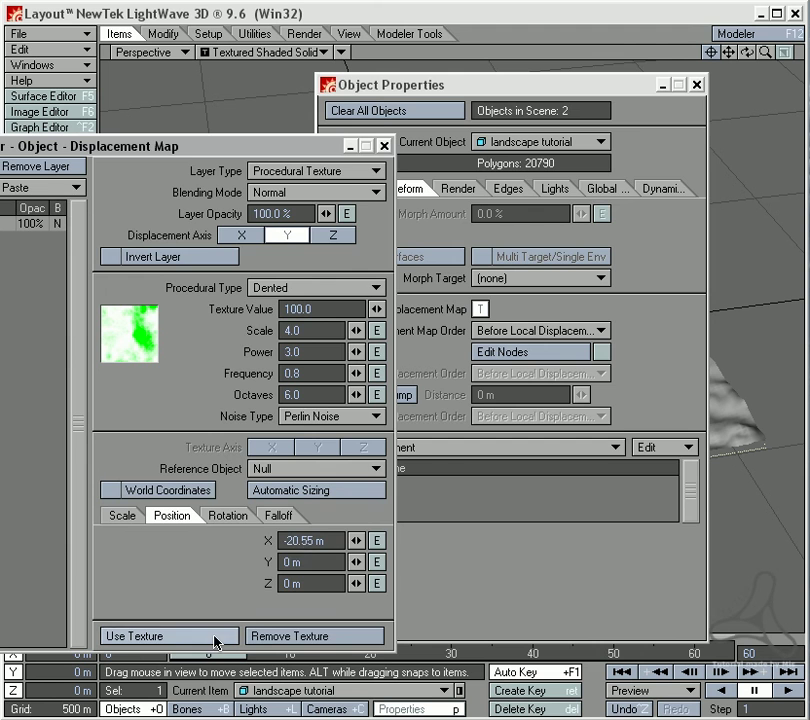
left_click(215, 638)
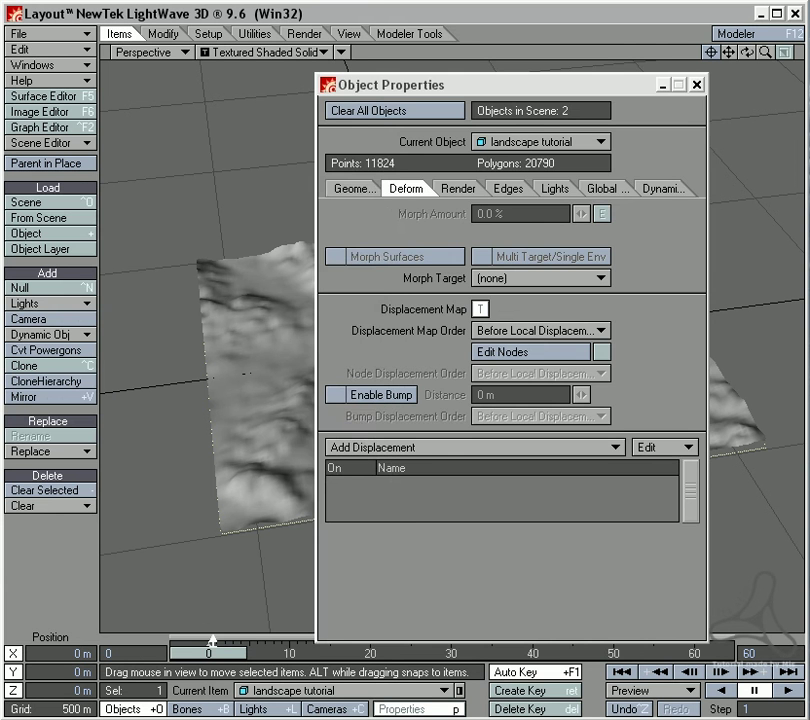
left_click(697, 85)
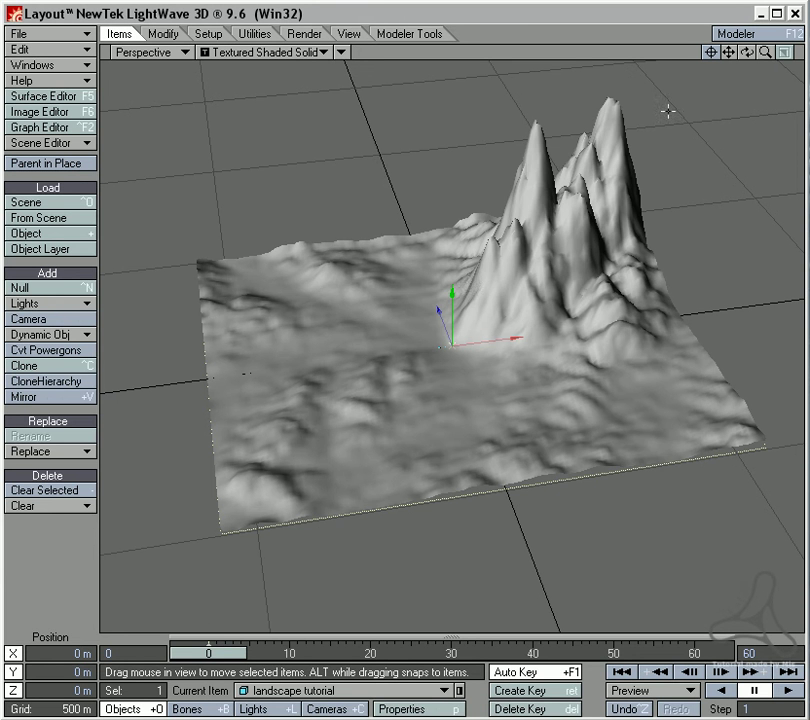
Step: Move the null around the ground plane to reshape the mountains, ending at about X -1.756 km, Z -2.528 km
left_click(304, 690)
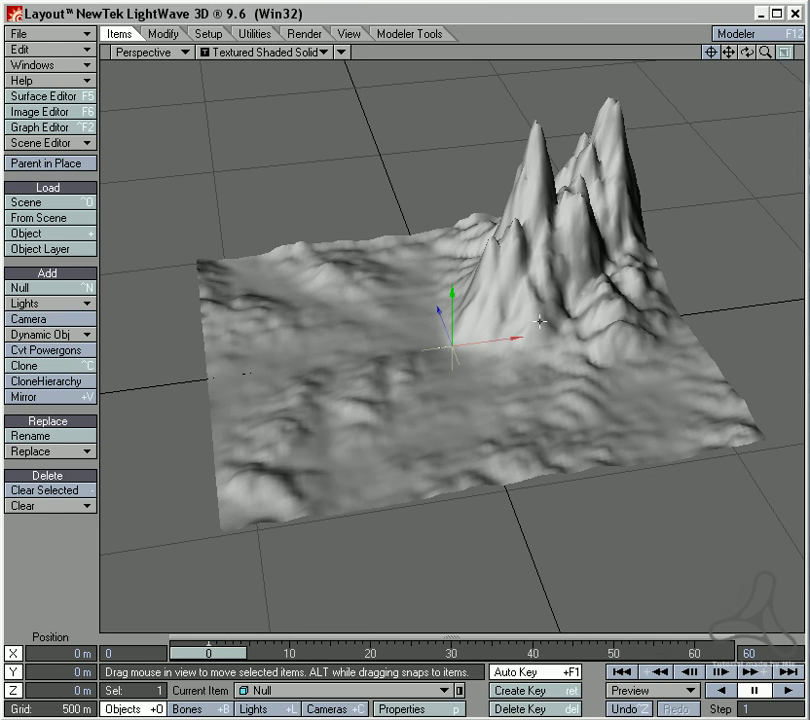
left_click_drag(540, 321, 597, 152)
left_click_drag(632, 211, 606, 282)
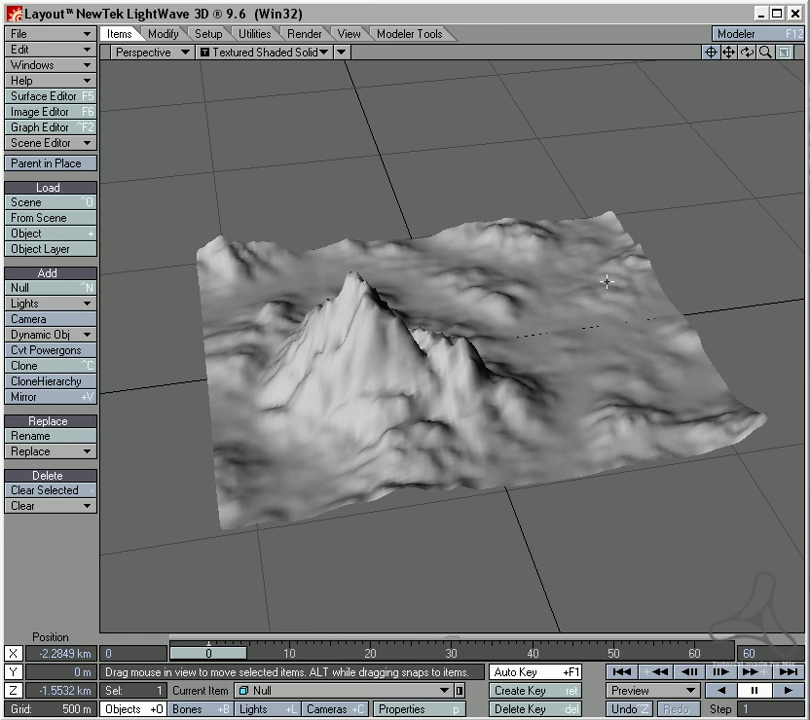
left_click_drag(697, 164, 664, 236)
left_click_drag(430, 119, 375, 163)
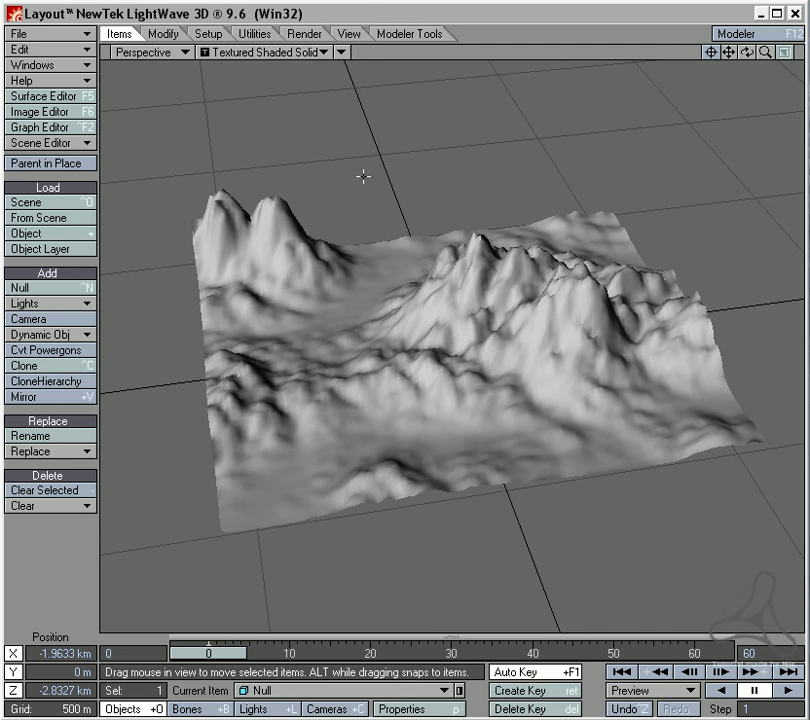
left_click_drag(319, 164, 350, 305)
Step: Remove the displacement map texture from the landscape object and close its properties
key("p")
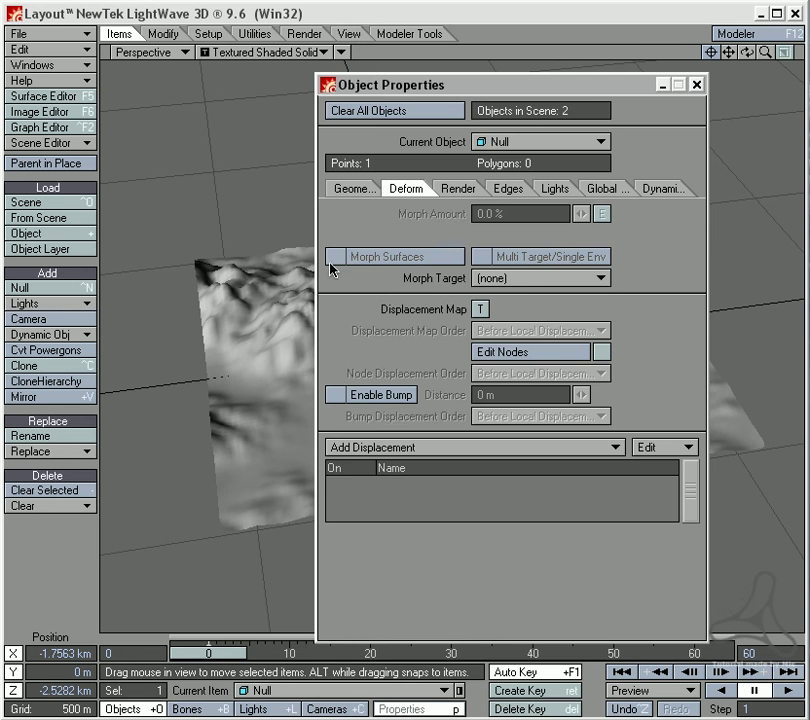
key("Up")
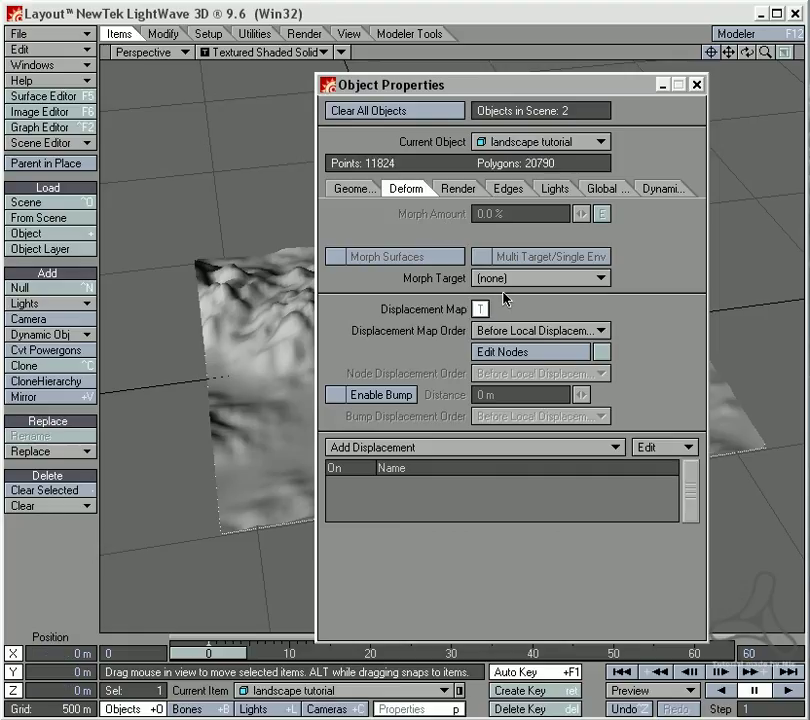
left_click(483, 310, "shift")
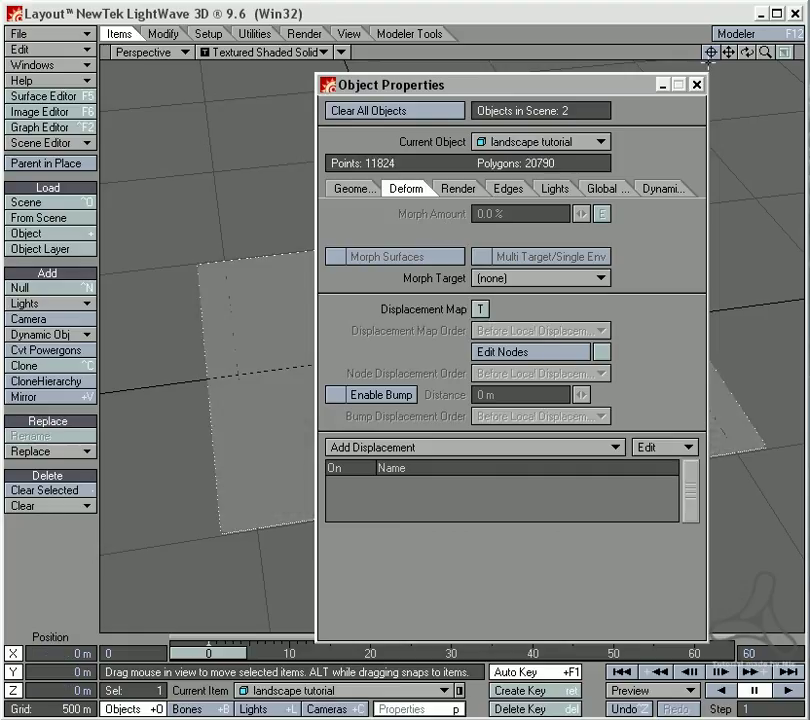
left_click(697, 85)
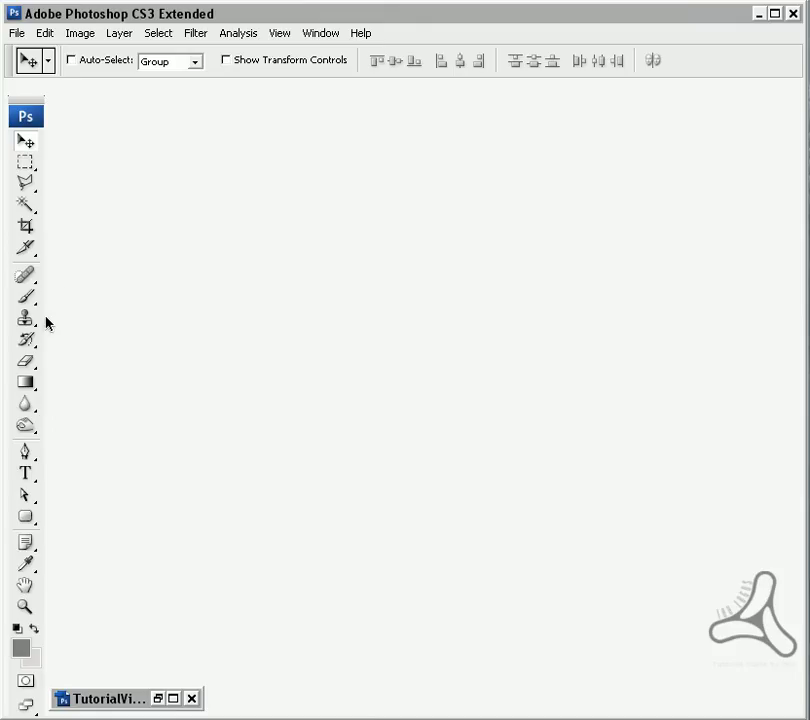
Step: In Photoshop, create a new 1000 x 1000 pixel RGB image with a white background and enlarge its window
key("ctrl+n")
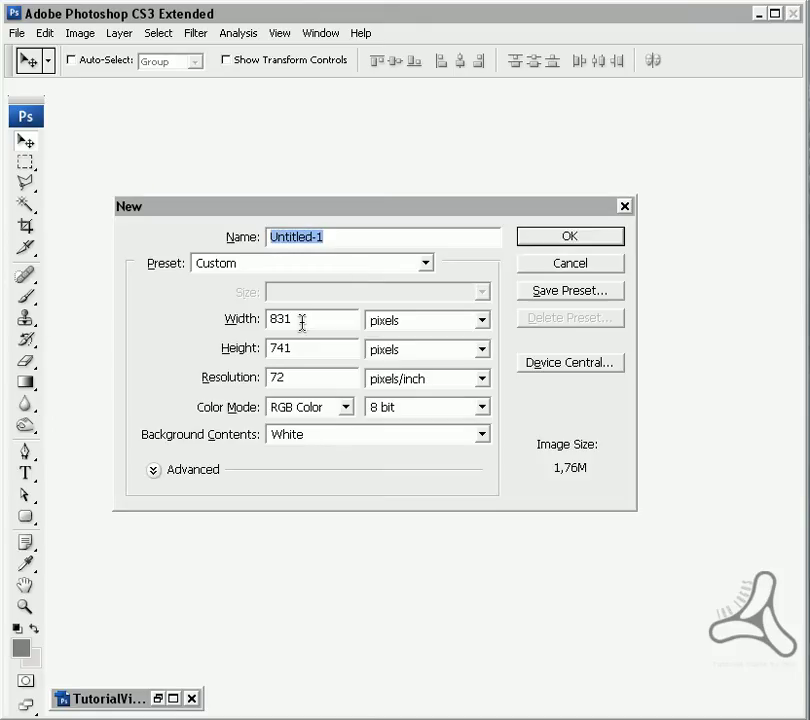
left_click(313, 320)
left_click_drag(313, 320, 172, 319)
type("1000")
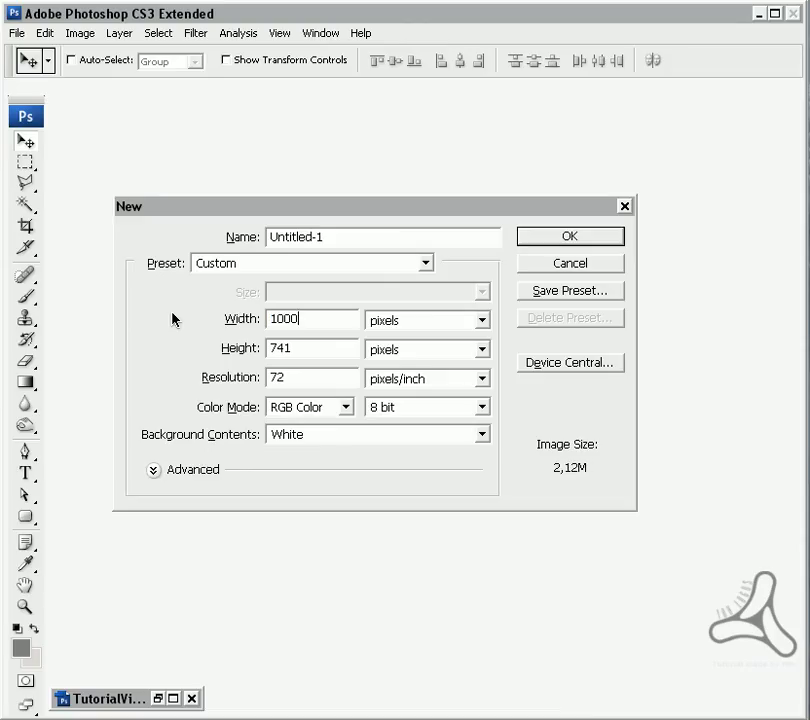
key("Tab")
type("1000")
key("Return")
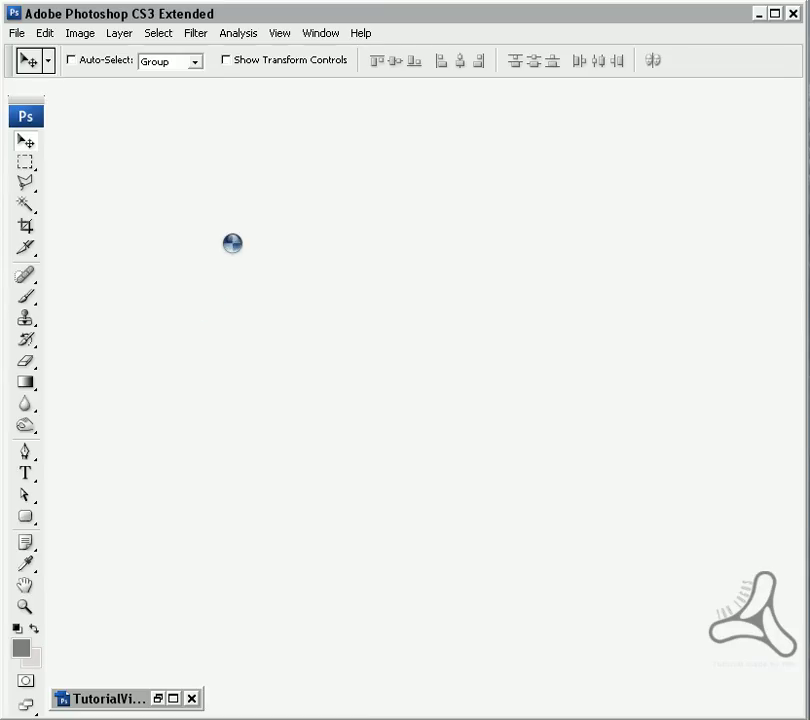
left_click_drag(295, 134, 274, 108)
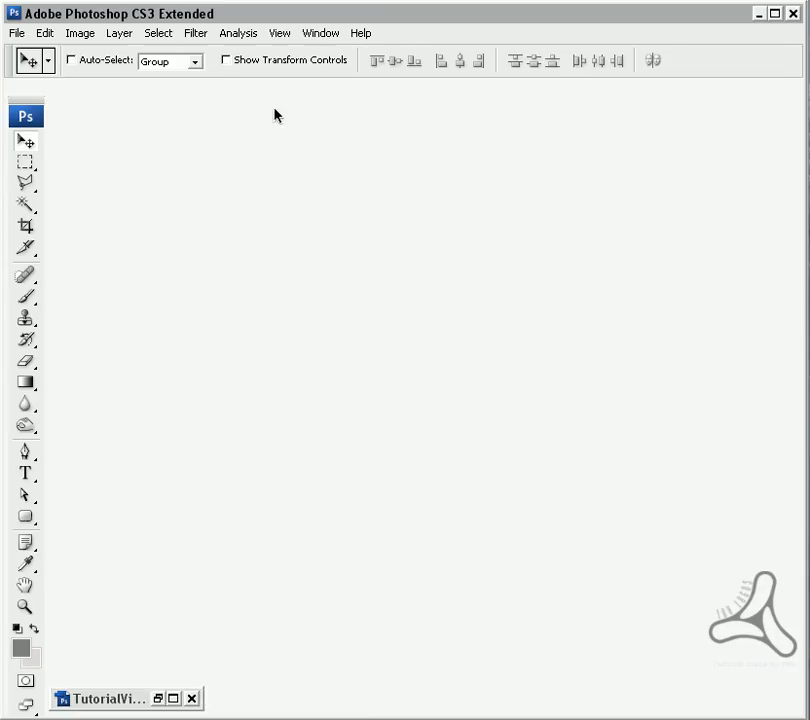
left_click_drag(566, 611, 700, 690)
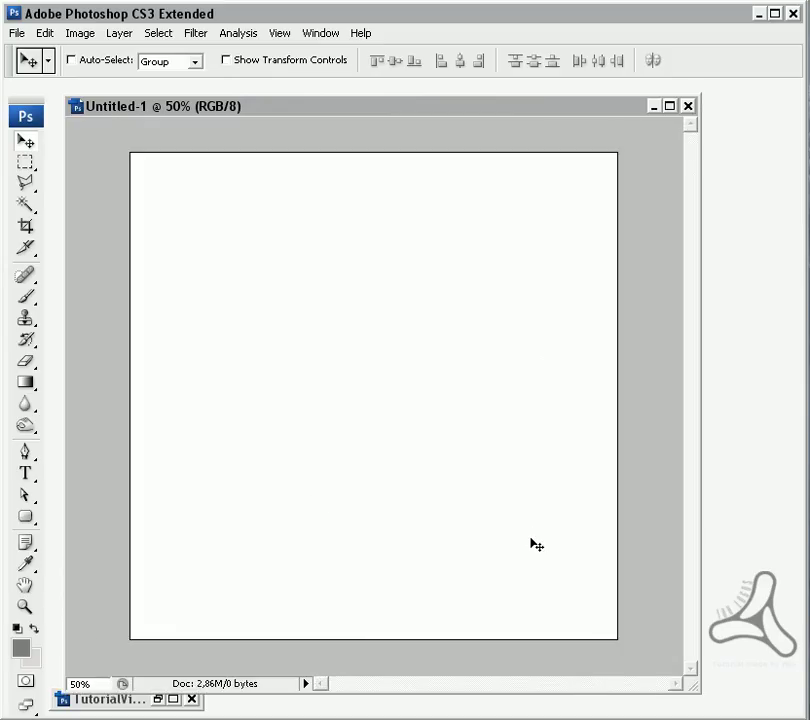
Step: Confirm mid-grey 808080 as the foreground color and fill the whole canvas with it in Normal mode at 100% opacity
left_click(21, 648)
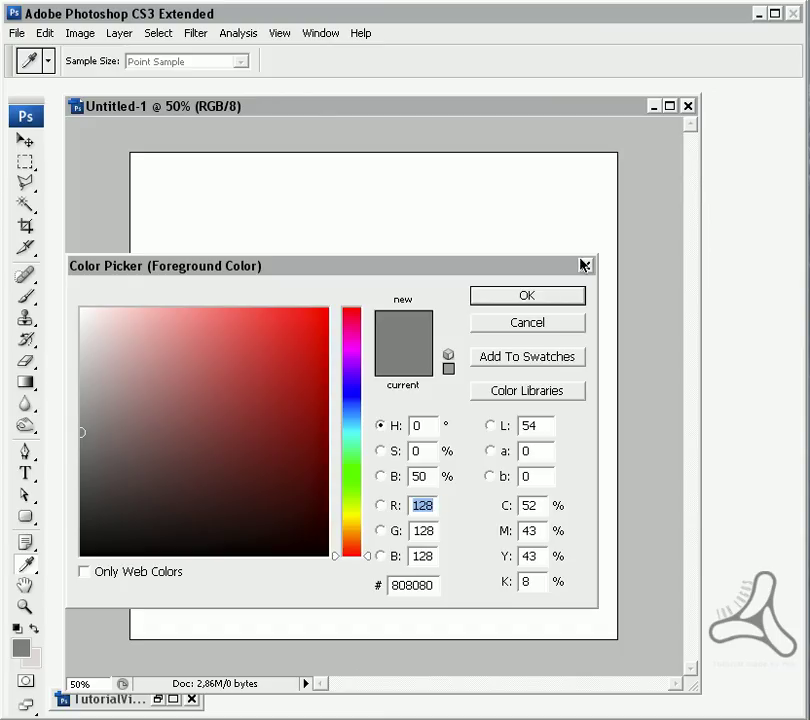
left_click(544, 296)
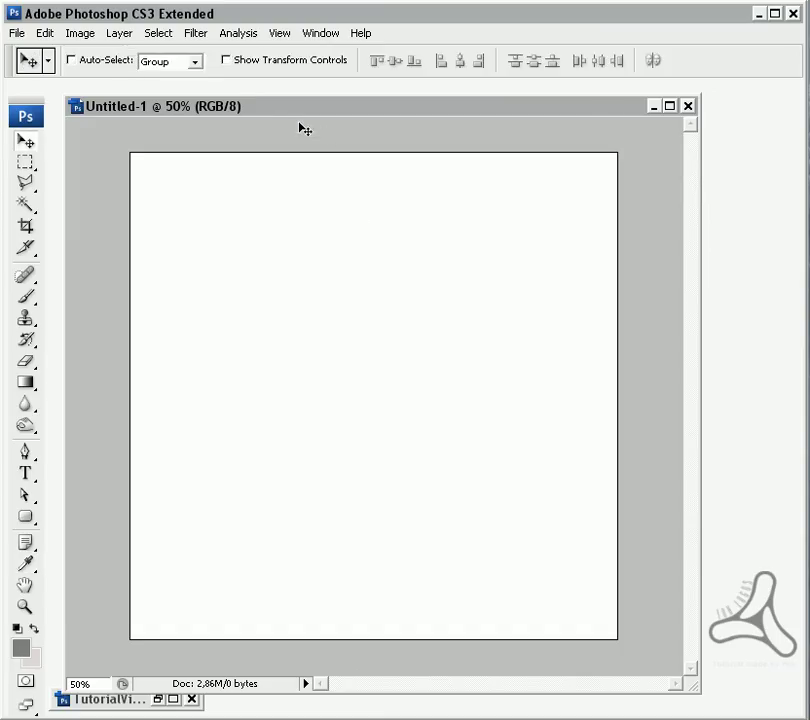
left_click(82, 34)
mouse_move(128, 34)
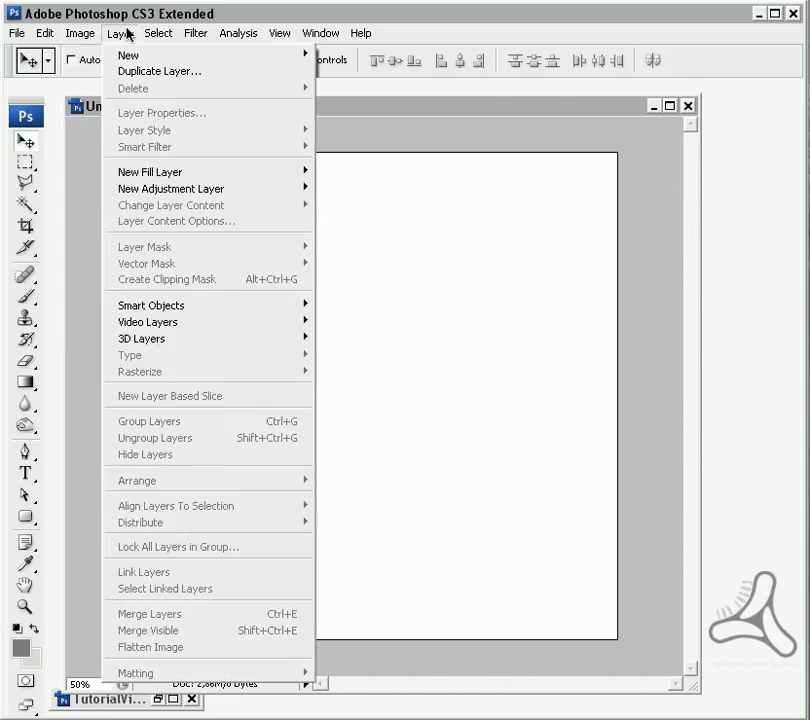
mouse_move(55, 37)
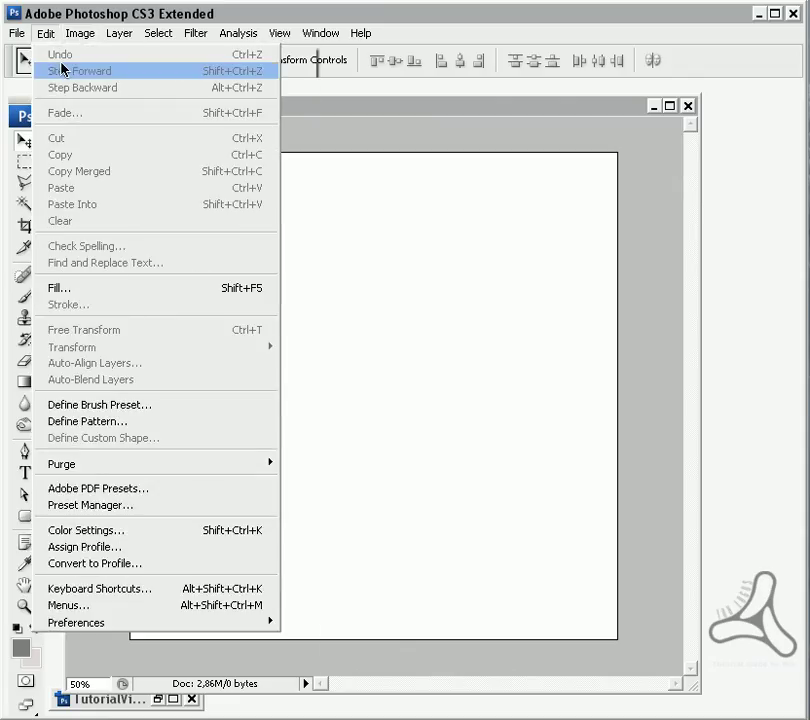
left_click(110, 287)
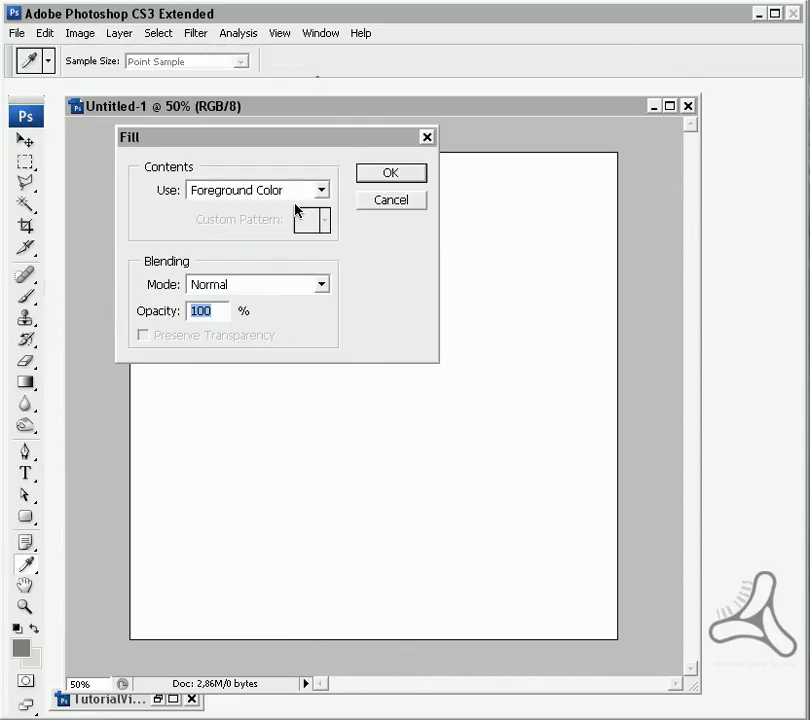
left_click(391, 173)
key("v")
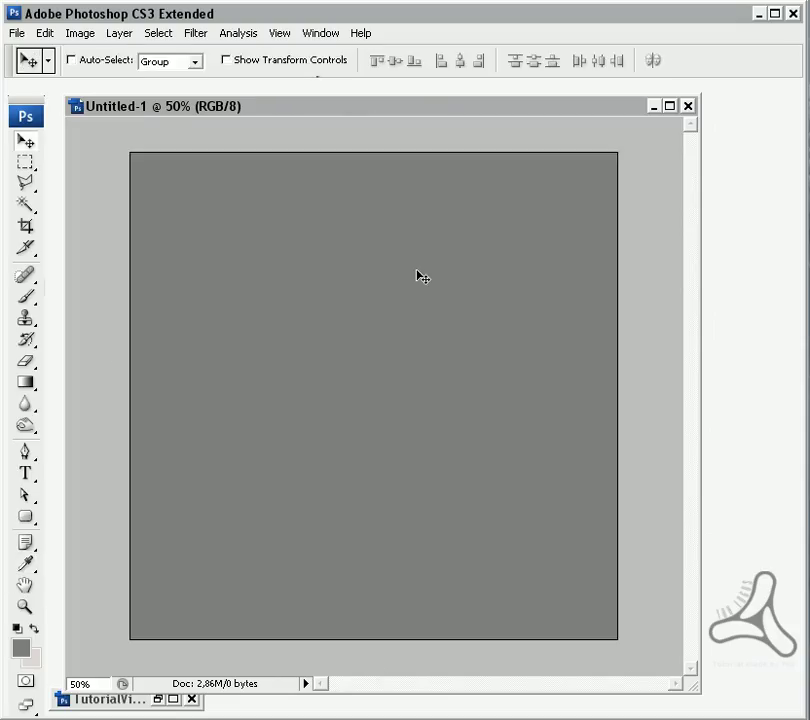
Step: Darken several broad, soft areas of the grey canvas using the Burn tool with a 300 px brush on Midtones at 52% exposure
left_click(28, 426)
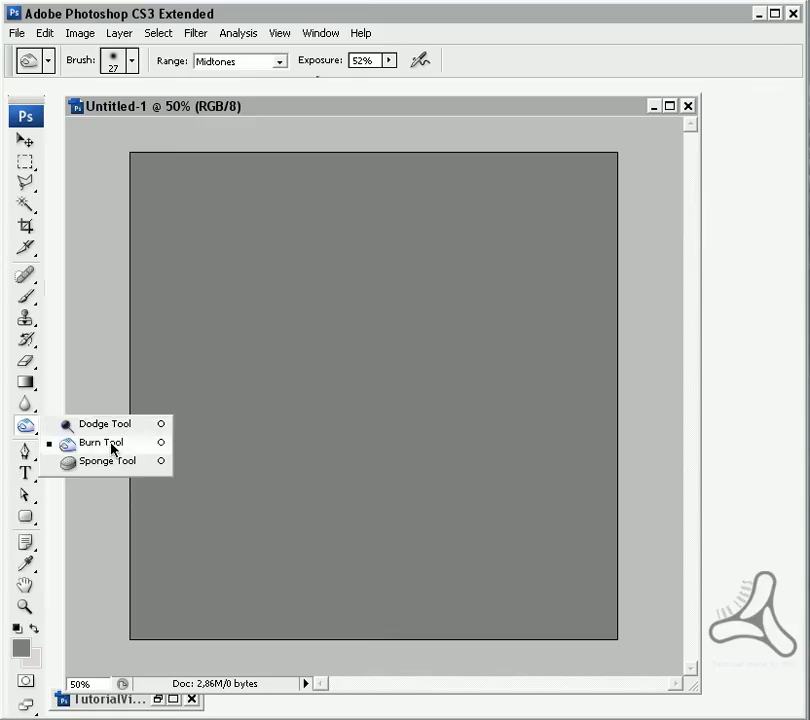
left_click(116, 443)
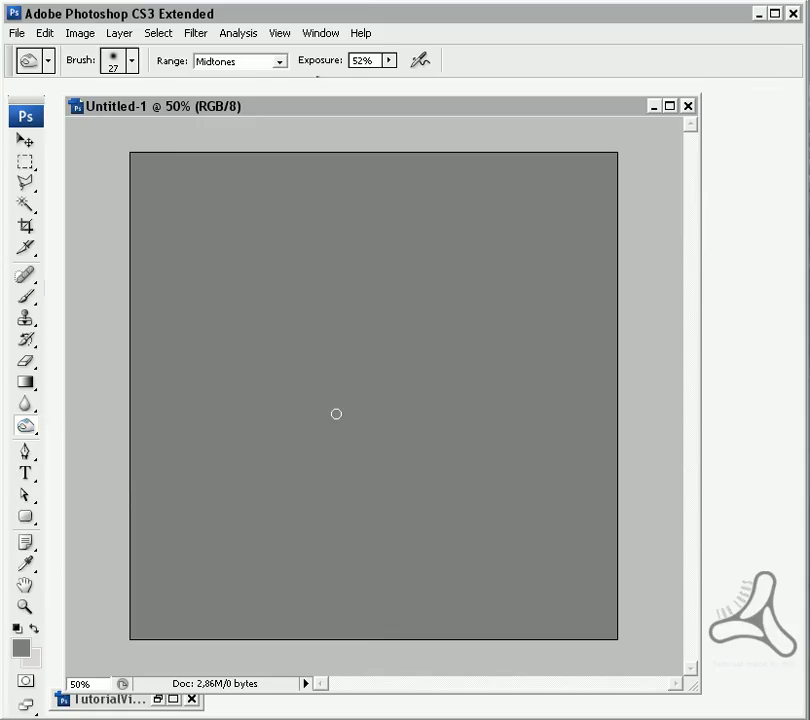
left_click(131, 61)
left_click(138, 290)
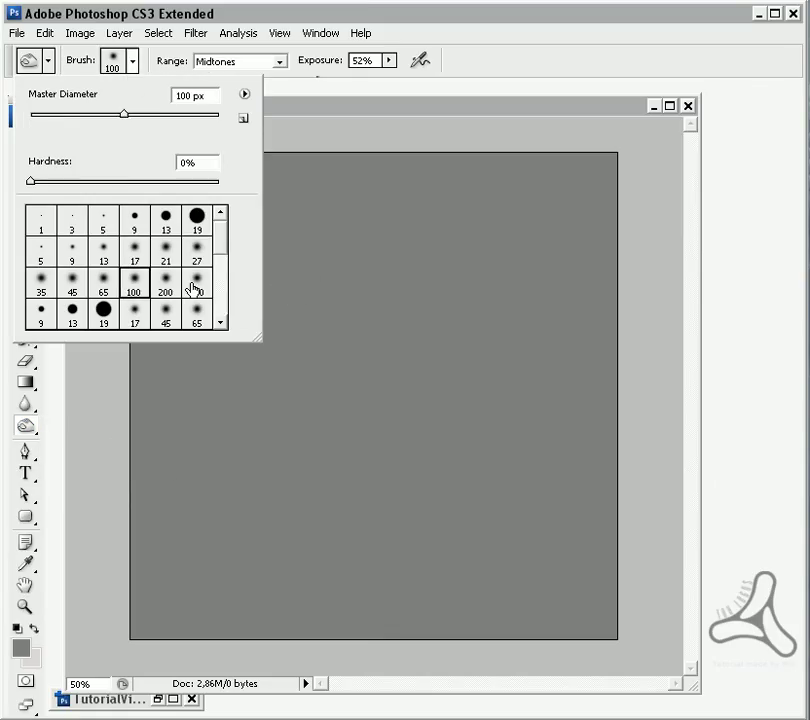
left_click(196, 284)
mouse_move(383, 130)
left_mouse_down()
mouse_move(242, 231)
mouse_move(278, 174)
mouse_move(123, 318)
mouse_move(147, 377)
mouse_move(324, 637)
mouse_move(166, 617)
mouse_move(445, 524)
mouse_move(537, 526)
left_mouse_up()
mouse_move(602, 385)
left_mouse_down()
mouse_move(410, 515)
mouse_move(389, 331)
mouse_move(539, 157)
mouse_move(383, 319)
mouse_move(316, 349)
mouse_move(492, 193)
mouse_move(448, 311)
mouse_move(604, 229)
left_mouse_up()
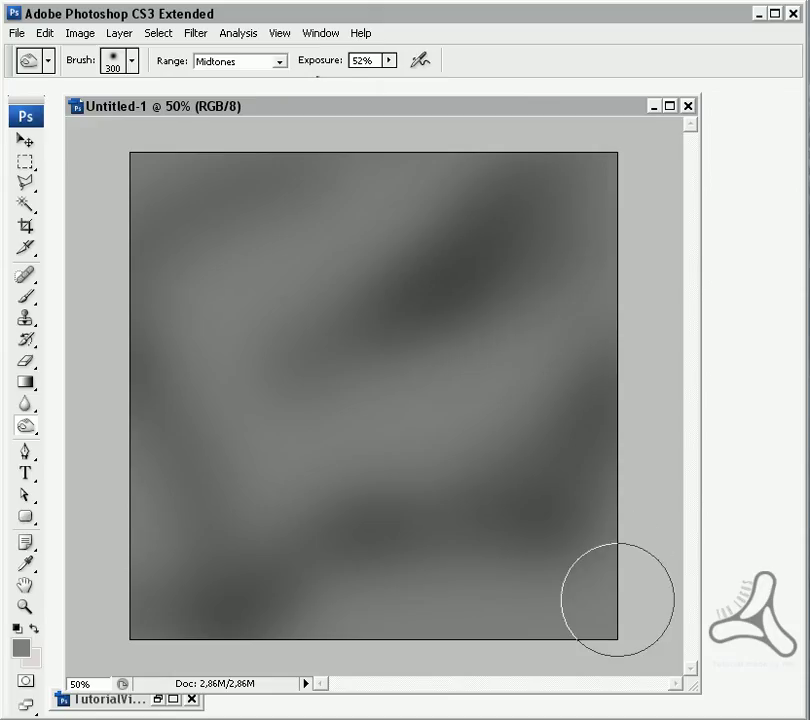
left_click_drag(616, 600, 495, 640)
mouse_move(201, 234)
left_mouse_down()
mouse_move(199, 202)
mouse_move(405, 148)
mouse_move(412, 338)
mouse_move(326, 396)
mouse_move(192, 539)
mouse_move(246, 566)
mouse_move(280, 568)
mouse_move(57, 571)
left_mouse_up()
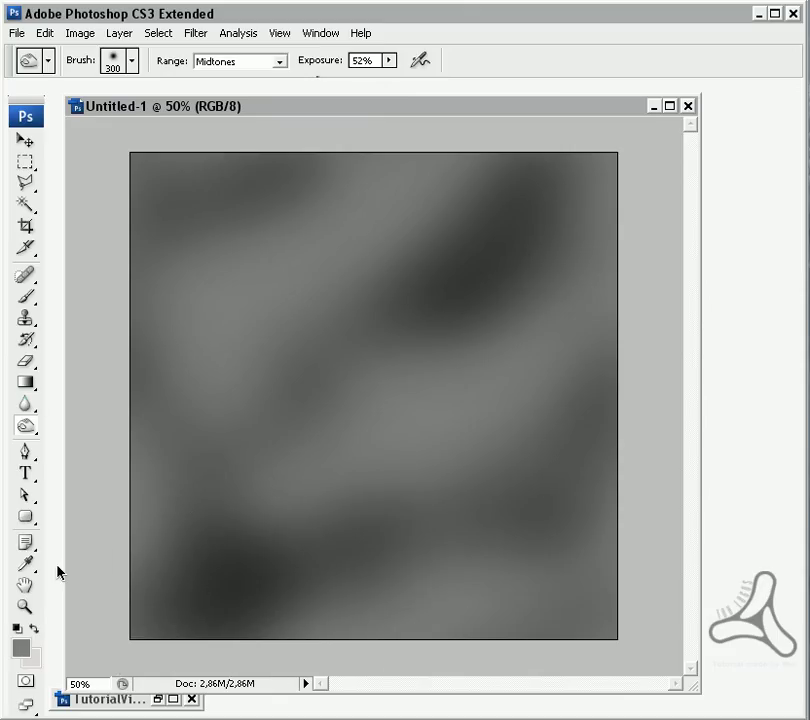
Step: Lighten broad bands between the dark areas using the Dodge tool with a 300 px brush on Midtones at 59% exposure
right_click(31, 435)
left_click(107, 430)
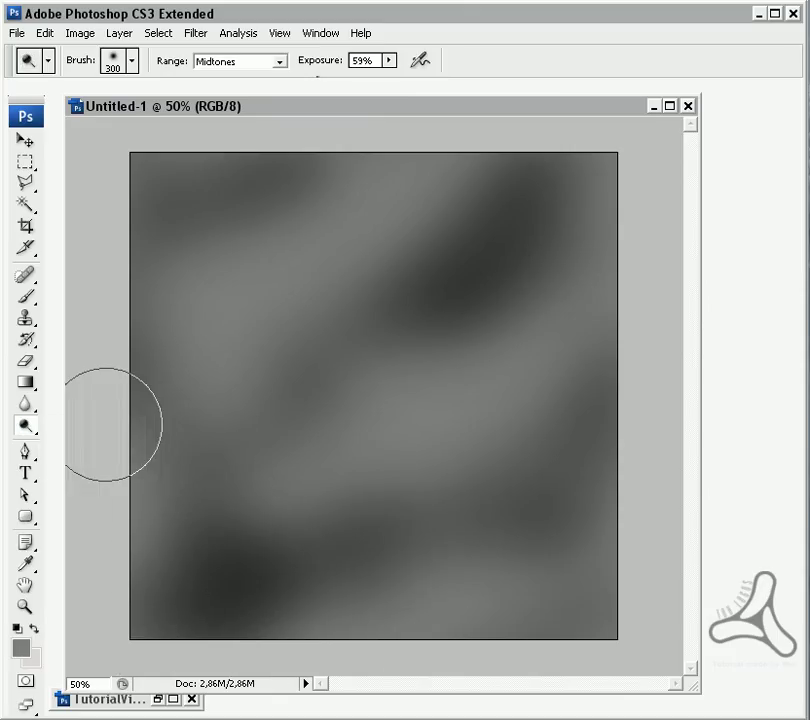
mouse_move(221, 350)
left_mouse_down()
mouse_move(300, 251)
mouse_move(353, 240)
mouse_move(365, 210)
mouse_move(586, 255)
mouse_move(528, 410)
mouse_move(396, 448)
mouse_move(580, 332)
mouse_move(407, 457)
mouse_move(360, 463)
mouse_move(383, 609)
mouse_move(512, 604)
mouse_move(640, 503)
mouse_move(329, 590)
mouse_move(233, 546)
mouse_move(125, 586)
mouse_move(112, 421)
mouse_move(139, 593)
mouse_move(154, 237)
mouse_move(200, 150)
left_mouse_up()
mouse_move(278, 86)
left_mouse_down()
mouse_move(83, 244)
mouse_move(174, 217)
mouse_move(138, 237)
mouse_move(63, 306)
left_mouse_up()
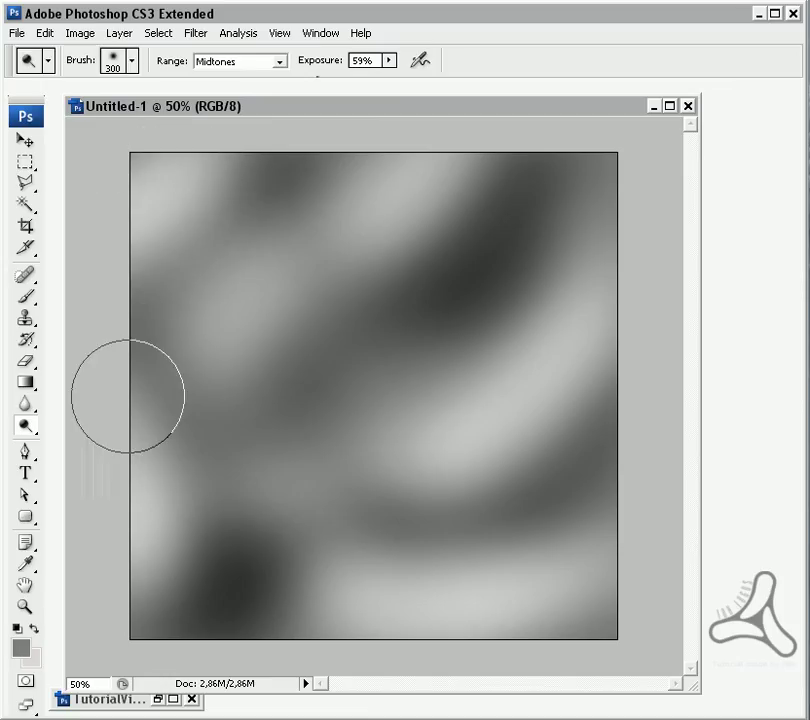
Step: Burn short eroded grooves down both flanks and around the ends of the upper-left light ridge, using a 65 px brush on Midtones at 52% exposure
left_click(30, 430)
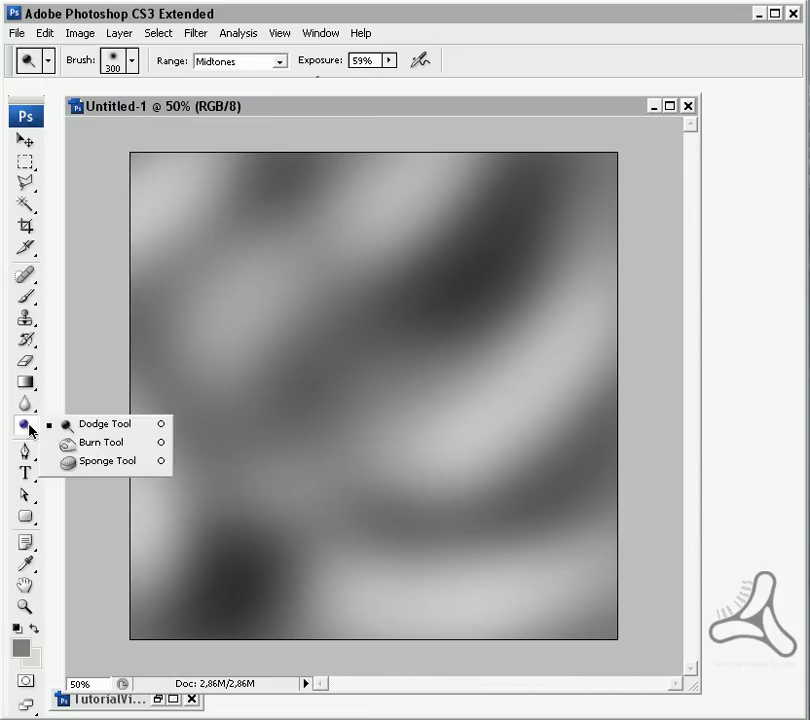
left_click(101, 442)
key("comma")
key("comma")
key("comma")
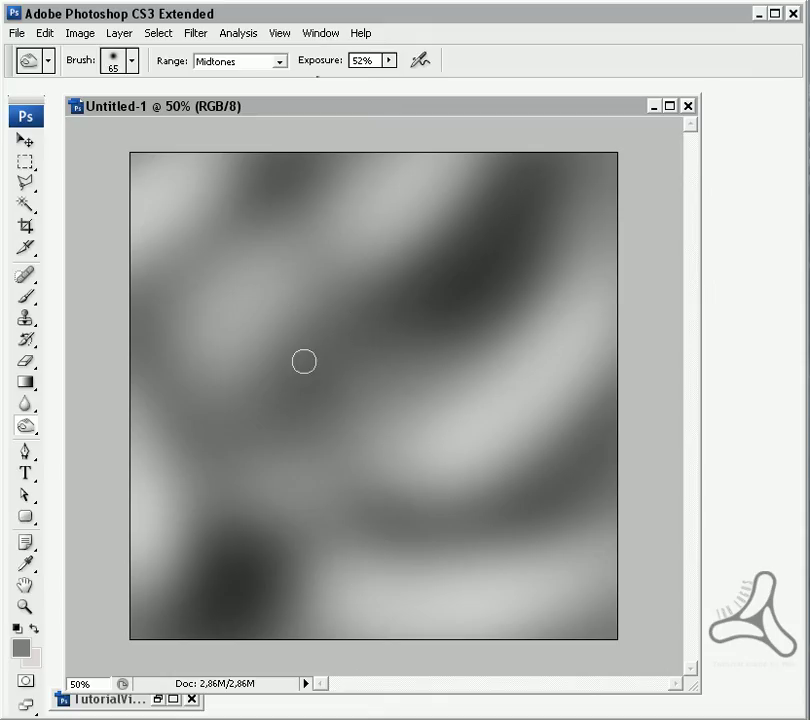
left_click_drag(410, 222, 382, 310)
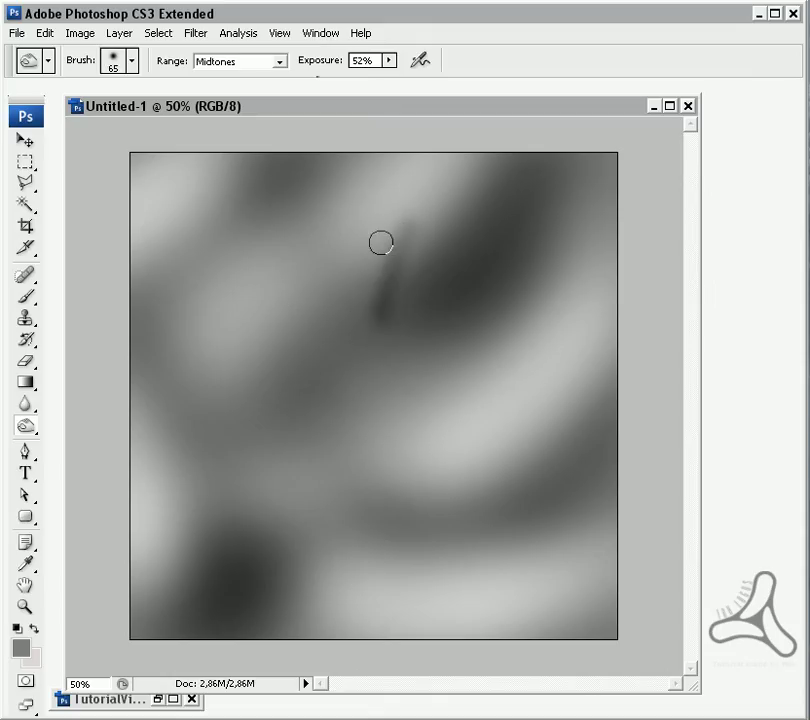
left_click_drag(381, 243, 358, 342)
mouse_move(334, 291)
left_mouse_down()
mouse_move(309, 313)
mouse_move(285, 393)
left_mouse_up()
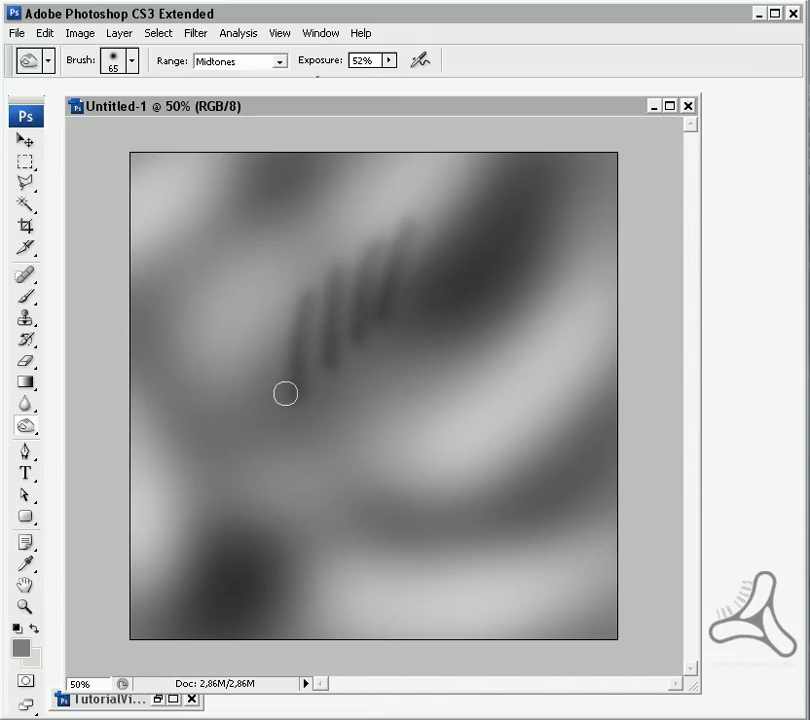
mouse_move(276, 331)
left_mouse_down()
mouse_move(255, 351)
mouse_move(233, 445)
mouse_move(188, 351)
mouse_move(157, 341)
left_mouse_up()
left_click_drag(201, 305, 169, 258)
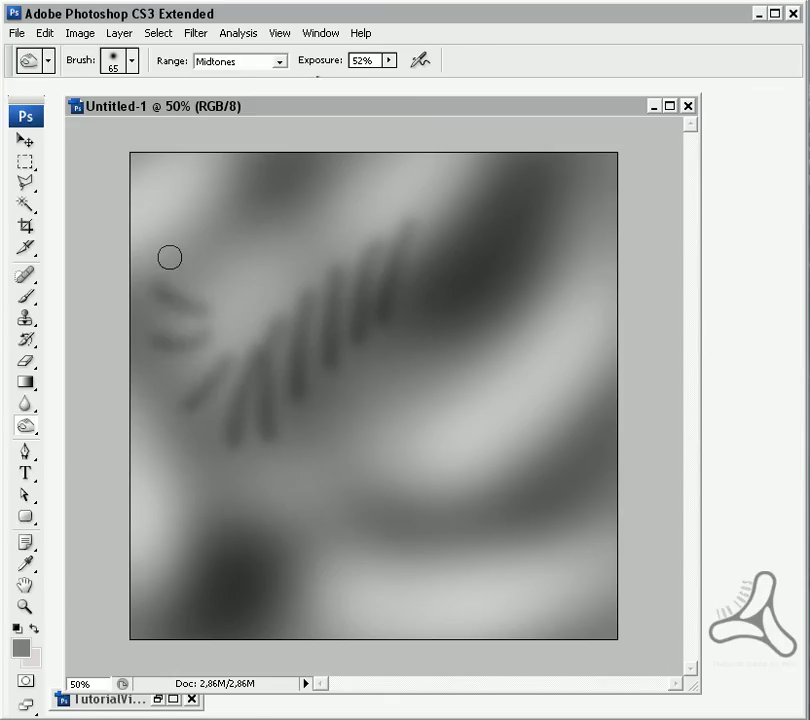
left_click_drag(239, 251, 186, 239)
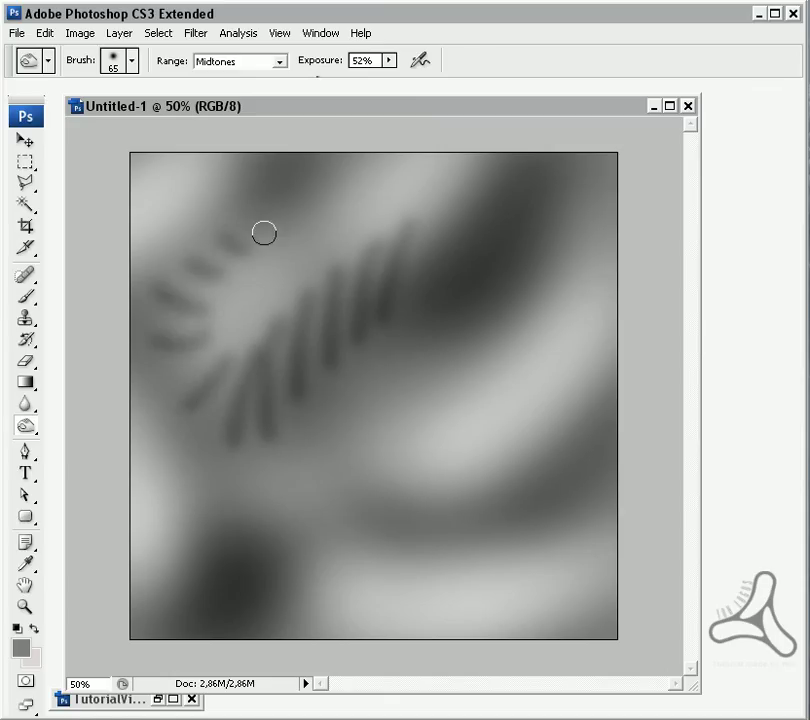
mouse_move(291, 199)
left_mouse_down()
mouse_move(327, 192)
mouse_move(329, 166)
left_mouse_up()
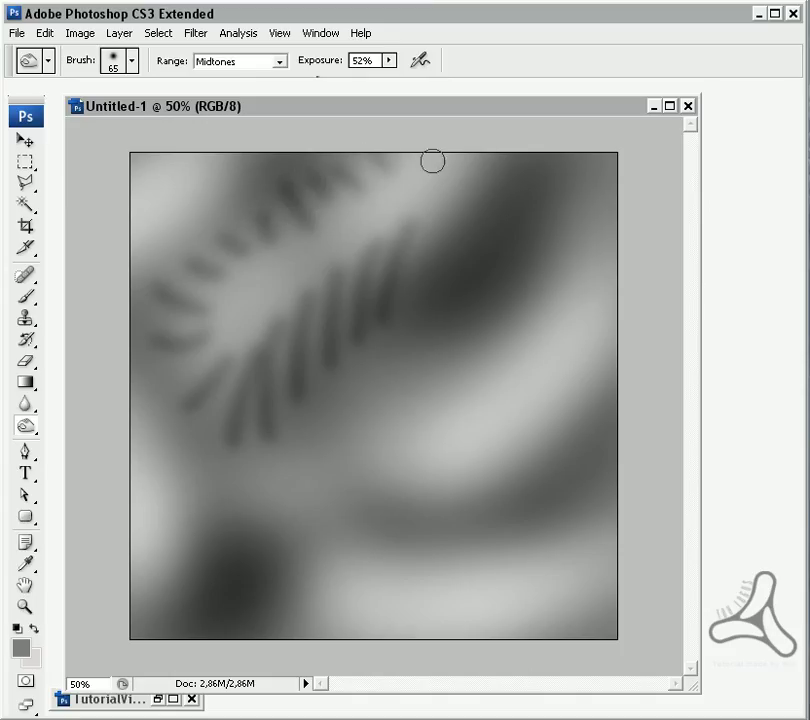
mouse_move(452, 188)
left_mouse_down()
mouse_move(436, 215)
mouse_move(509, 291)
left_mouse_up()
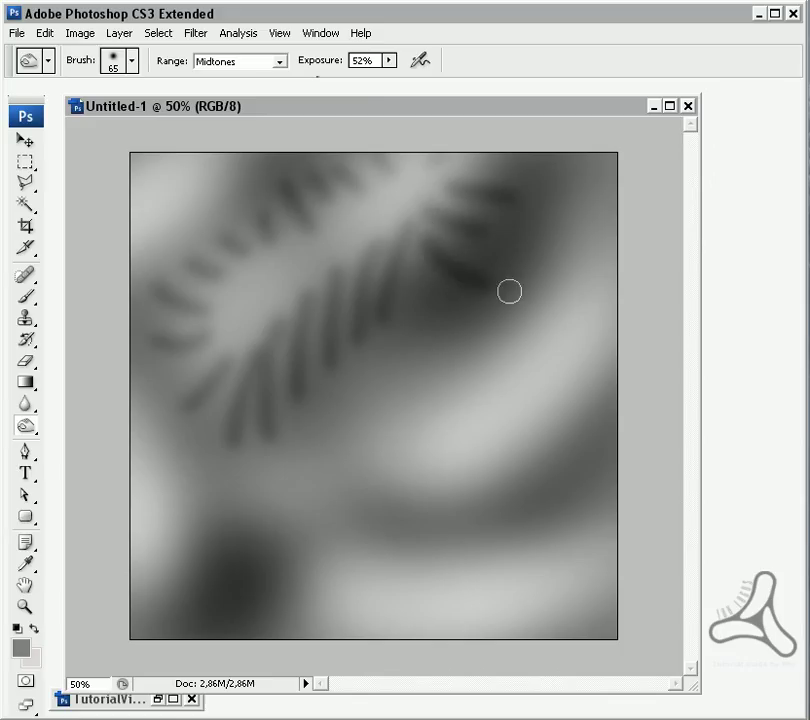
left_click_drag(425, 265, 444, 362)
Step: Darken the curved valley below the right-hand ridge and the lower-left hollow with the Burn tool using a 300 px brush at 52% exposure
key("bracketleft")
key("bracketleft")
key("bracketleft")
key("bracketleft")
key("bracketleft")
key("bracketleft")
key("bracketleft")
key("bracketleft")
key("bracketleft")
key("bracketleft")
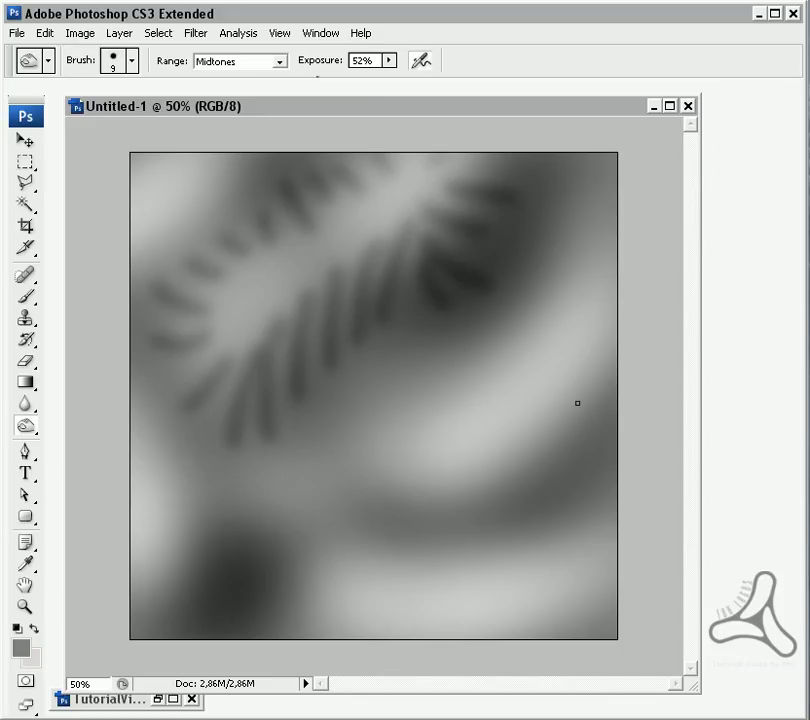
key("bracketright")
key("bracketright")
key("bracketright")
key("bracketright")
key("bracketright")
key("bracketright")
key("bracketright")
key("bracketright")
key("bracketright")
key("bracketright")
key("bracketright")
key("bracketright")
key("bracketright")
key("bracketright")
key("bracketright")
key("bracketright")
mouse_move(582, 421)
left_mouse_down()
mouse_move(427, 506)
mouse_move(491, 492)
mouse_move(235, 579)
mouse_move(213, 611)
left_mouse_up()
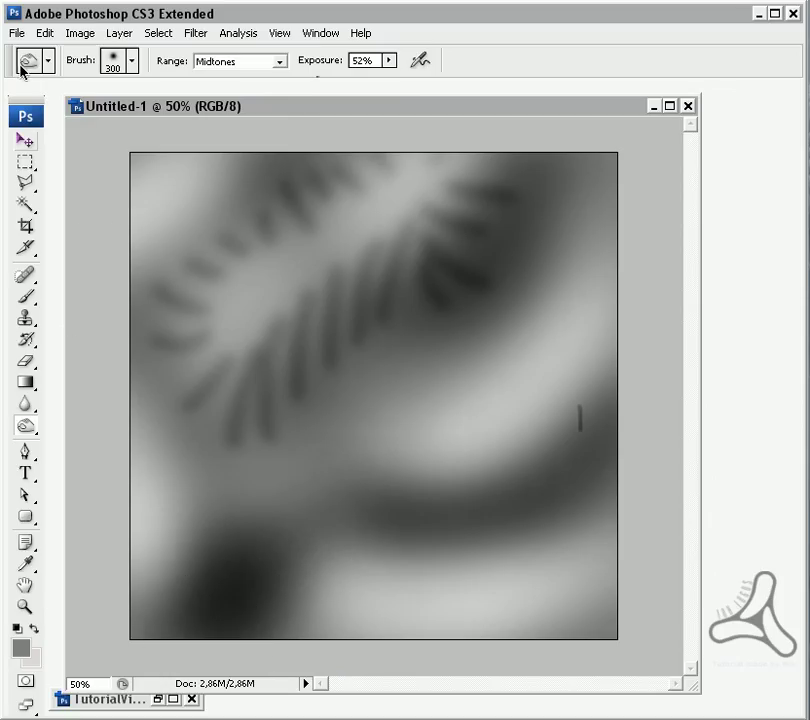
Step: Brighten the crests of the upper-left ridge and the curved right-hand ridge with the Dodge tool at 59% exposure, enlarging the brush from 65 to 200 px
left_click(32, 432)
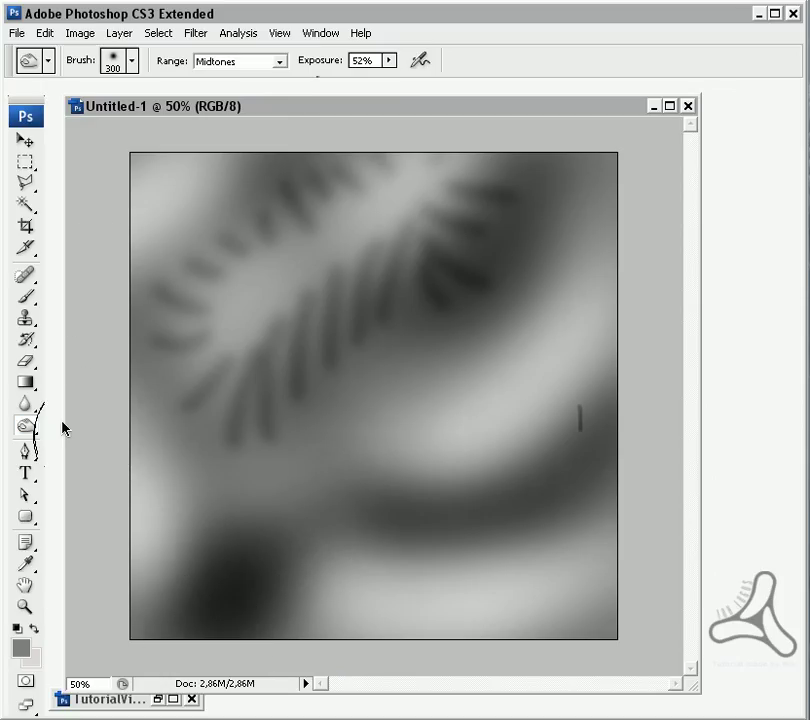
left_click_drag(27, 425, 90, 423)
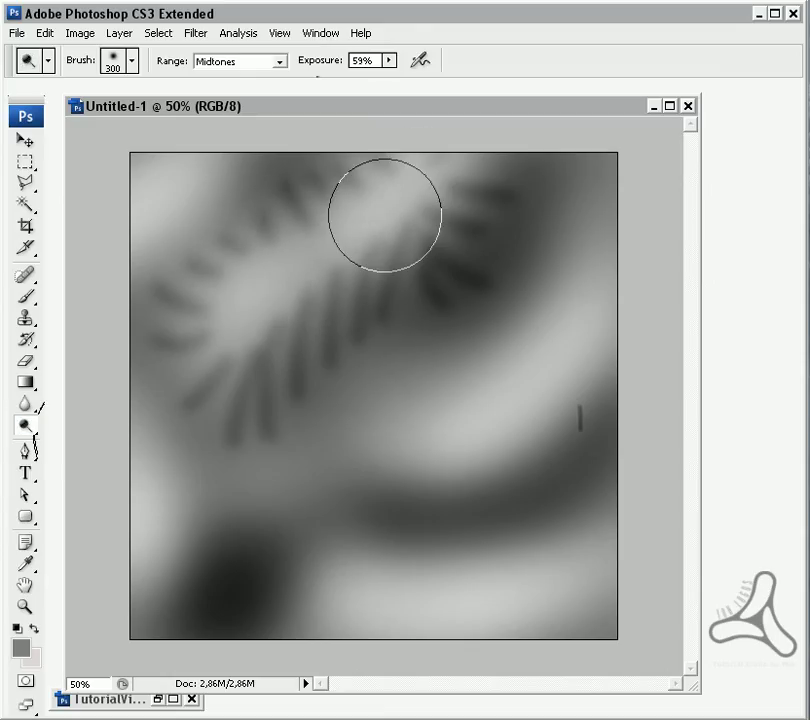
key("comma")
key("comma")
key("comma")
mouse_move(307, 249)
left_mouse_down()
mouse_move(349, 230)
mouse_move(267, 282)
left_mouse_up()
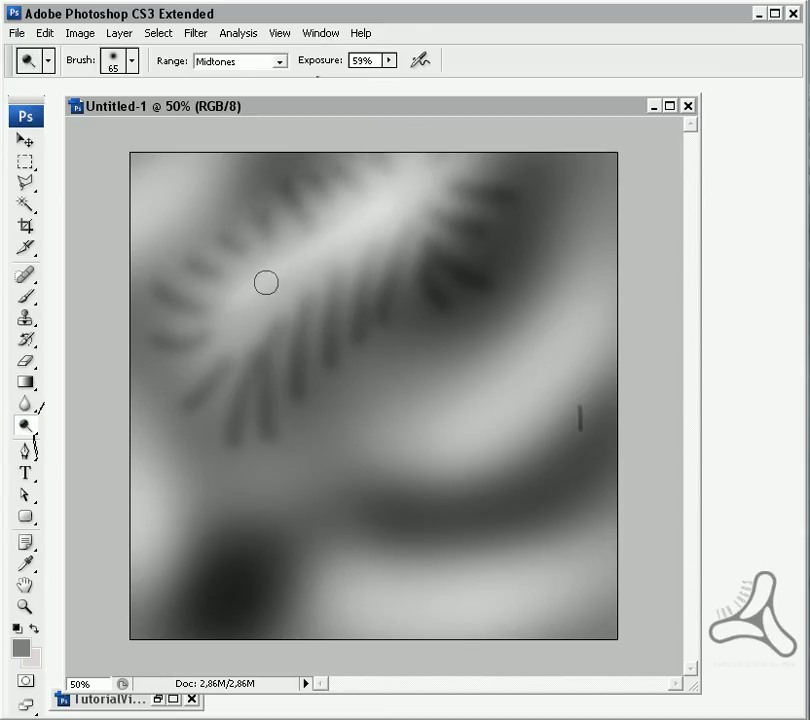
key("period")
left_click_drag(383, 213, 307, 257)
key("period")
left_click_drag(409, 206, 277, 289)
left_click_drag(431, 192, 251, 304)
mouse_move(356, 235)
left_mouse_down()
mouse_move(255, 320)
mouse_move(269, 313)
mouse_move(262, 353)
mouse_move(363, 210)
mouse_move(435, 190)
mouse_move(284, 255)
mouse_move(298, 199)
mouse_move(349, 212)
mouse_move(316, 289)
mouse_move(264, 369)
mouse_move(277, 440)
mouse_move(242, 384)
mouse_move(284, 418)
mouse_move(380, 418)
mouse_move(544, 382)
mouse_move(468, 417)
mouse_move(365, 438)
mouse_move(550, 400)
mouse_move(595, 255)
mouse_move(586, 266)
mouse_move(595, 271)
mouse_move(596, 198)
left_mouse_up()
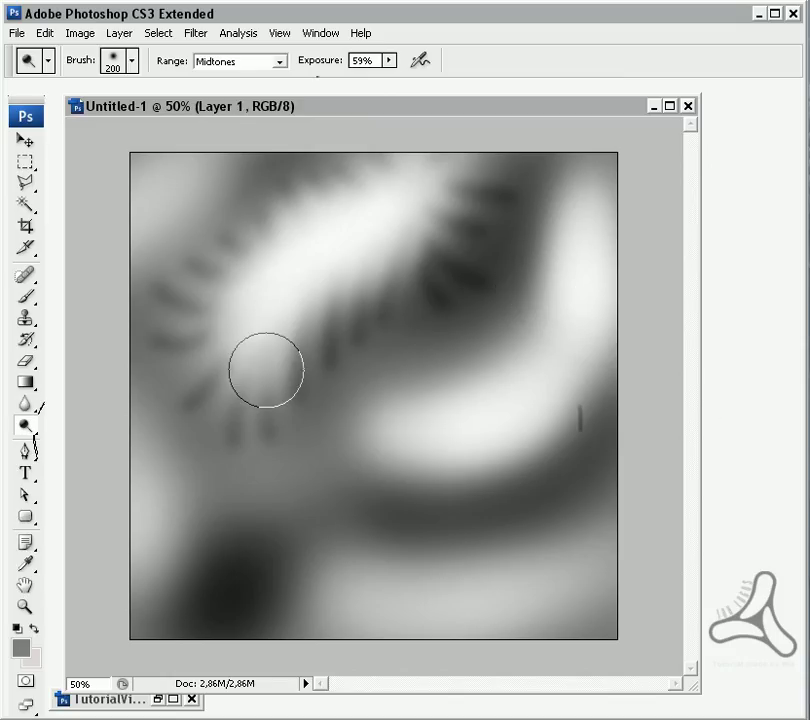
Step: Paint the low areas around the ridges green 2f7937 on Layer 1 with a soft 300 px brush in Normal mode at 100% opacity
left_click(28, 654)
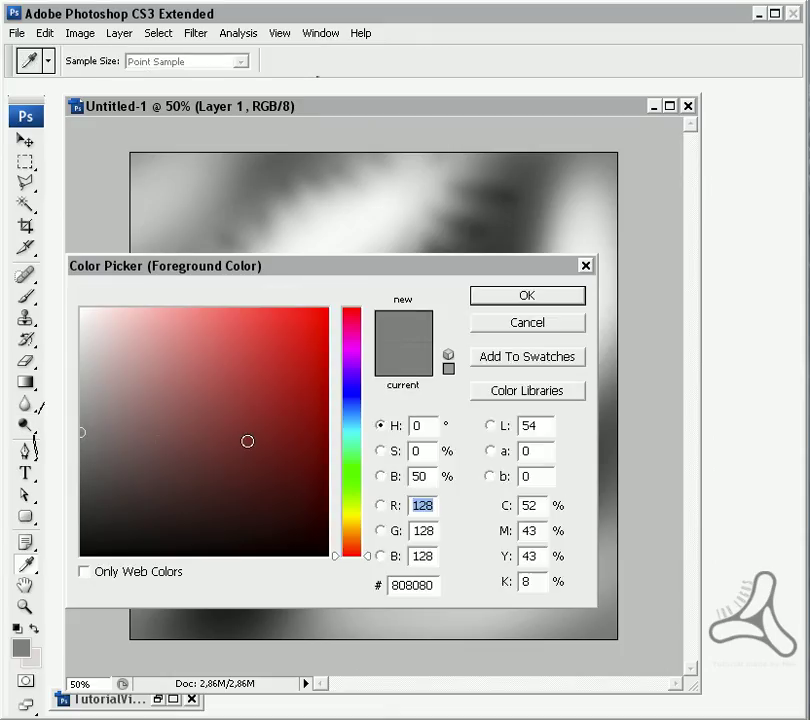
left_click(233, 438)
left_click(351, 469)
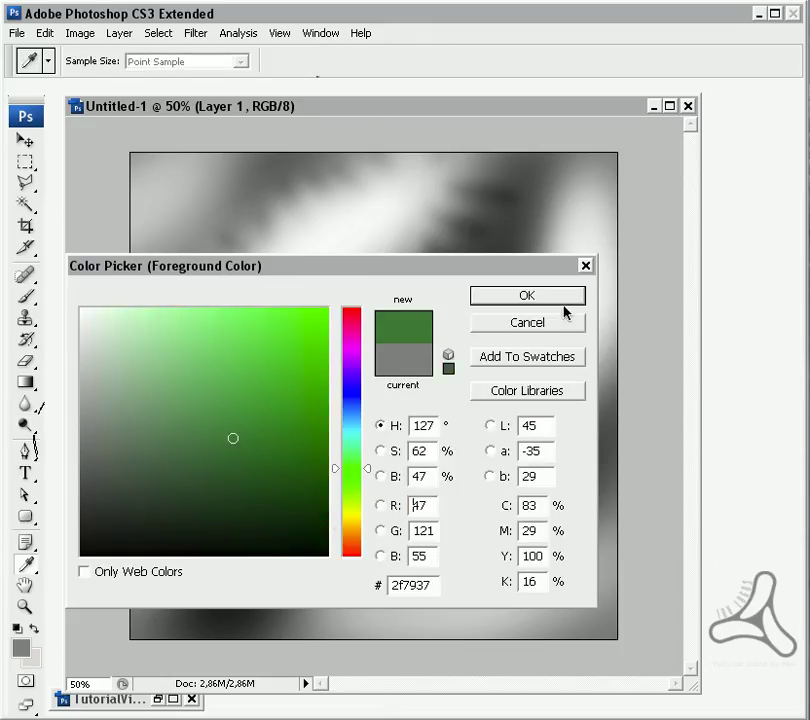
left_click(563, 302)
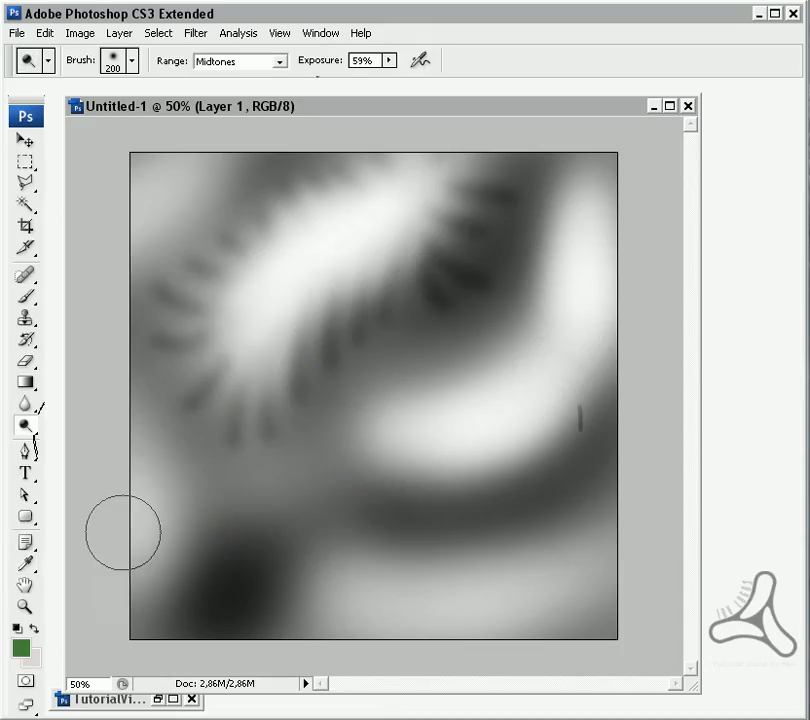
left_click(30, 298)
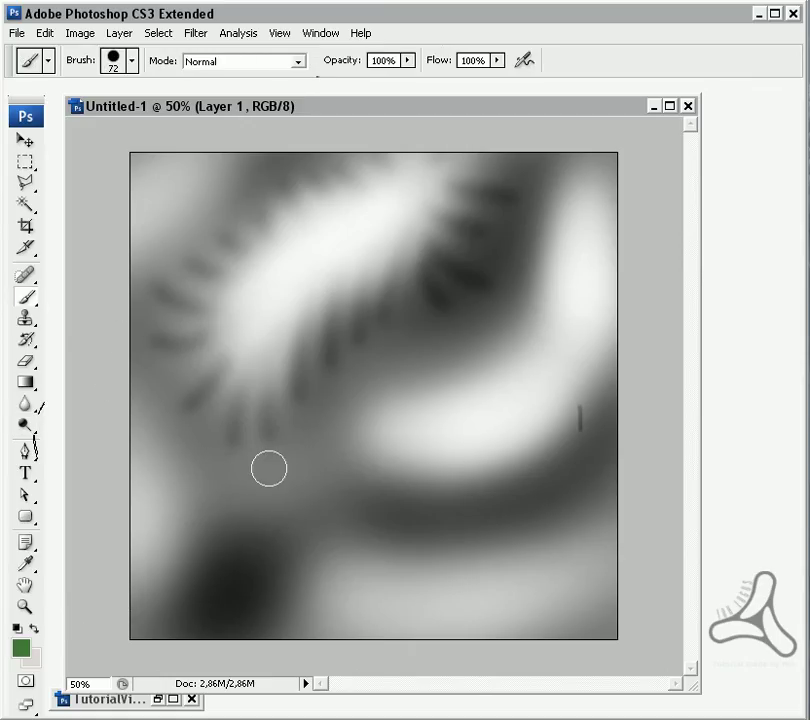
left_click(133, 62)
left_click(185, 287)
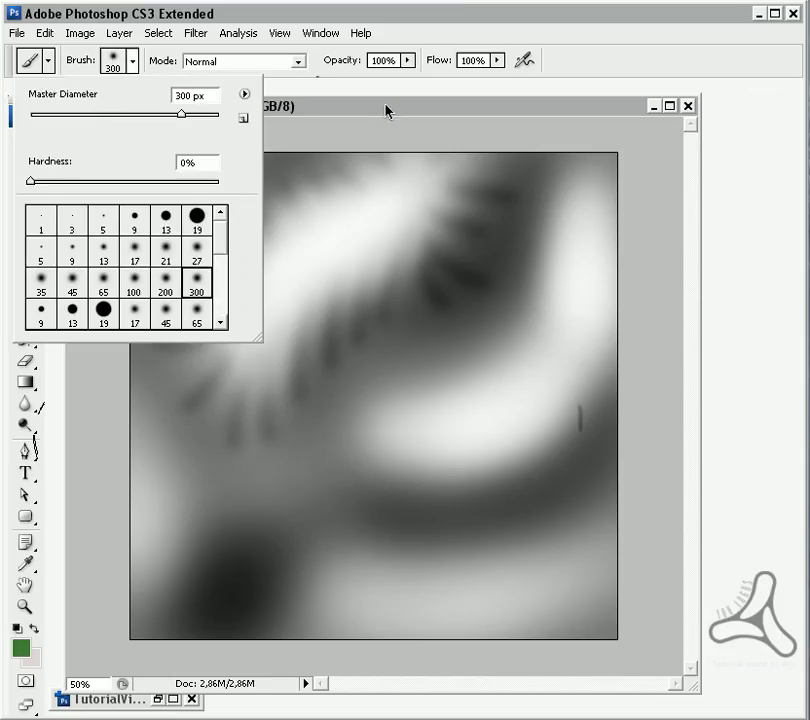
left_click(387, 108)
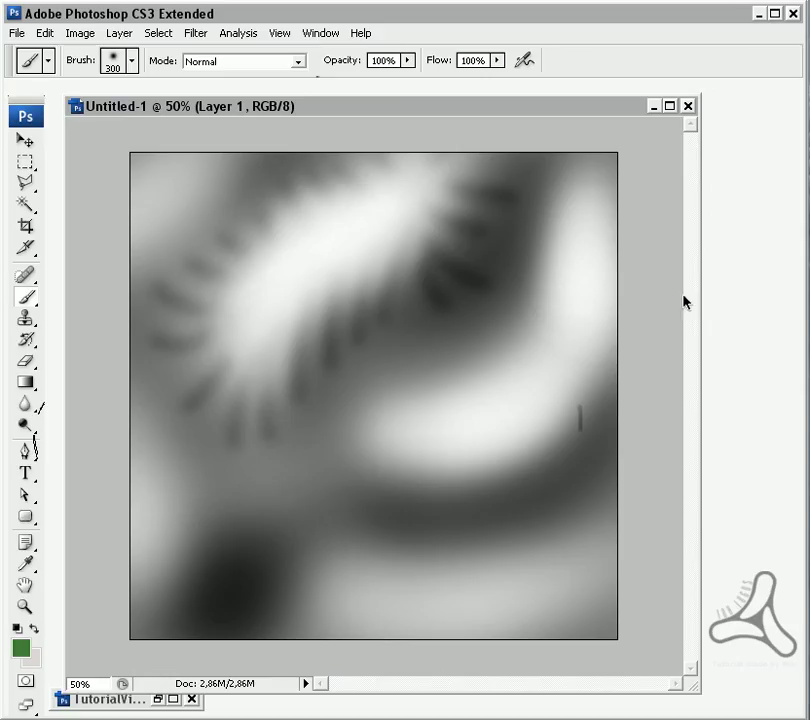
mouse_move(565, 185)
left_mouse_down()
mouse_move(485, 327)
mouse_move(320, 355)
left_mouse_up()
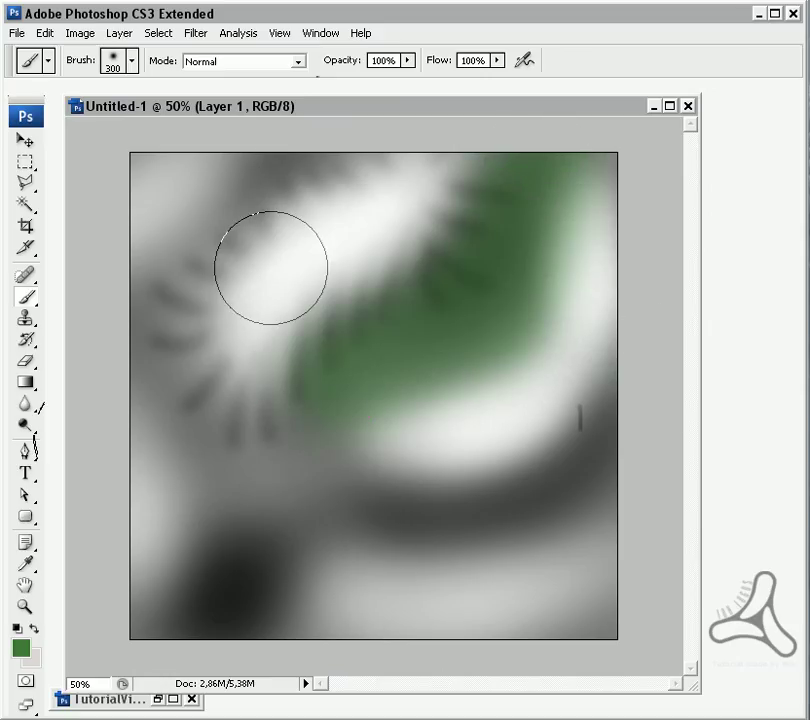
mouse_move(271, 268)
left_mouse_down()
mouse_move(226, 253)
mouse_move(193, 400)
mouse_move(268, 481)
mouse_move(463, 534)
mouse_move(609, 467)
mouse_move(195, 528)
mouse_move(275, 628)
left_mouse_up()
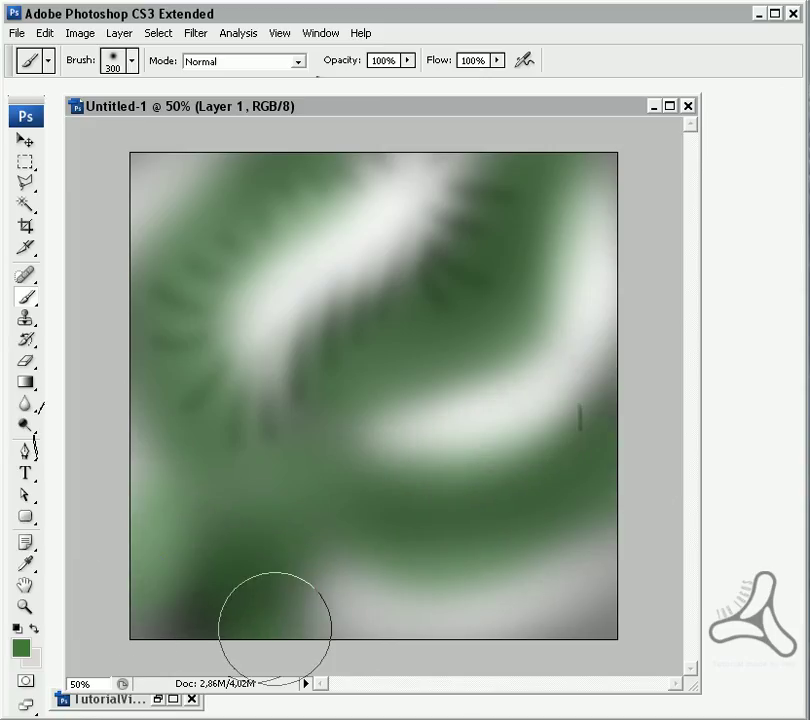
Step: Pick a muted blue foreground color and paint lakes over the dark hollow between the ridges and the lower-left hollow with the 300 px brush
left_click(21, 648)
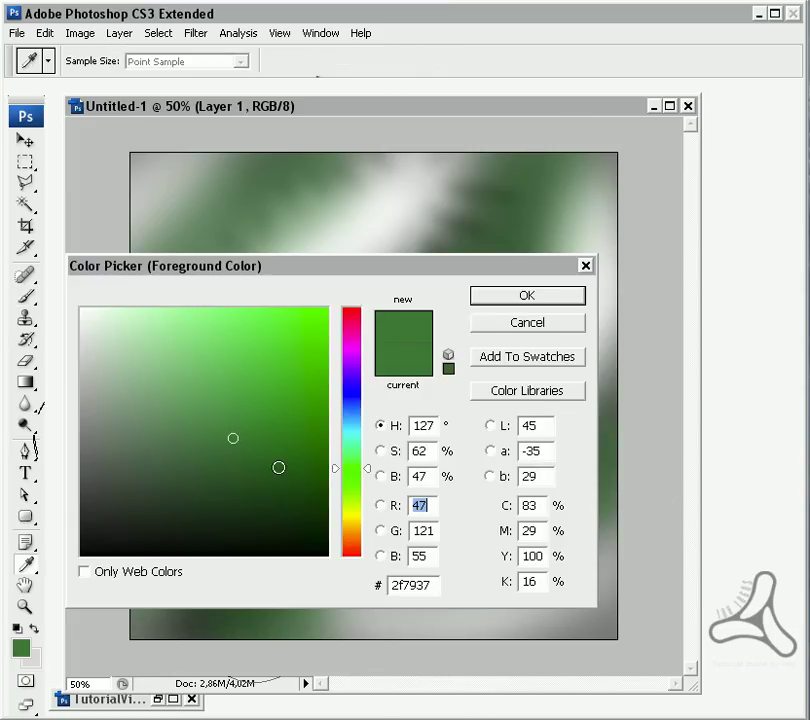
mouse_move(278, 467)
left_mouse_down()
mouse_move(143, 477)
mouse_move(170, 454)
left_mouse_up()
left_click(355, 400)
left_click(210, 420)
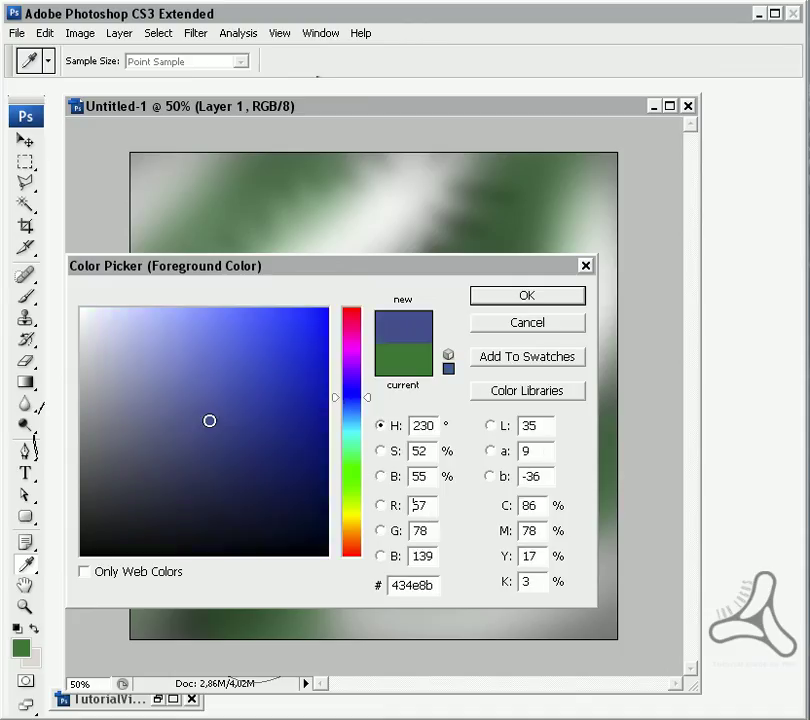
left_click(230, 411)
left_click(504, 293)
left_click_drag(459, 317, 500, 245)
left_click_drag(225, 575, 190, 615)
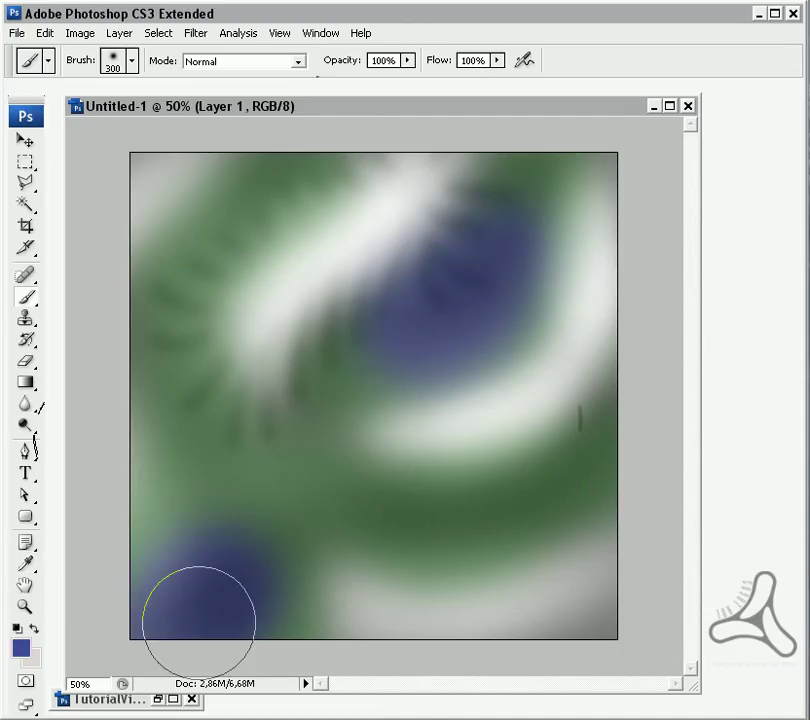
left_click(246, 196)
mouse_move(246, 196)
left_mouse_down()
mouse_move(284, 159)
mouse_move(160, 175)
left_mouse_up()
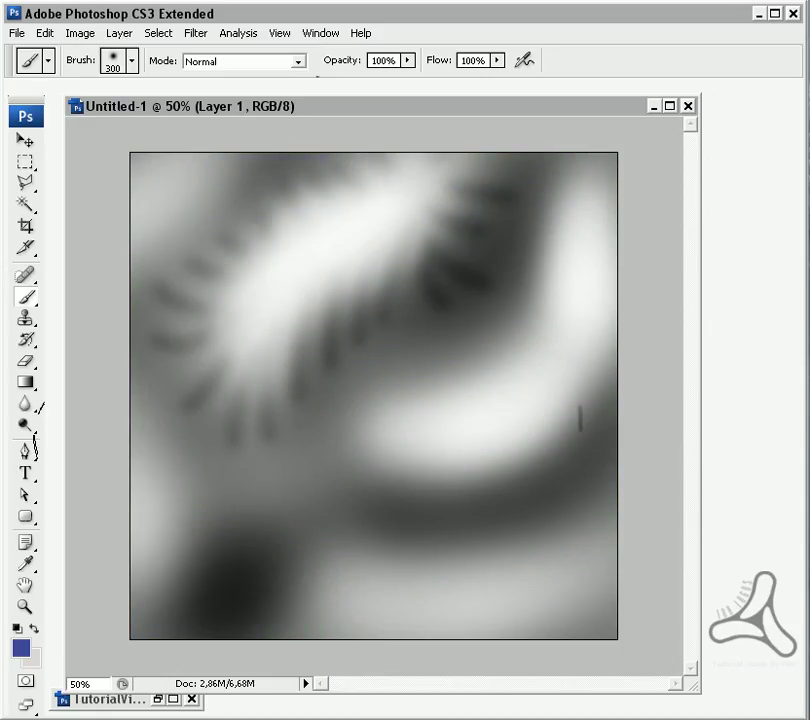
Step: Save a 24-bit Windows BMP copy of the grayscale height map in the Render folder, under a name beginning with landscape_displa
key("ctrl+e")
left_click(14, 34)
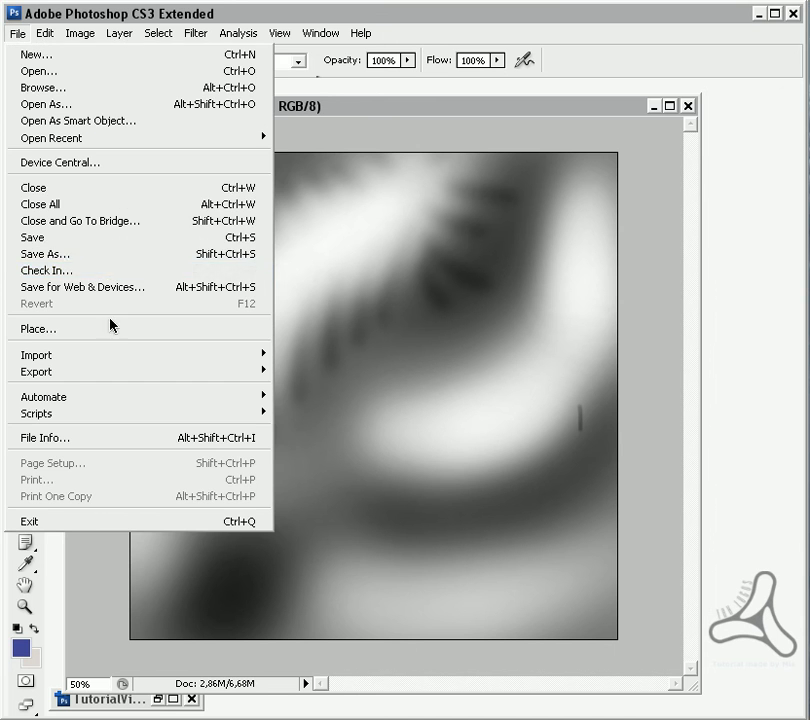
left_click(135, 253)
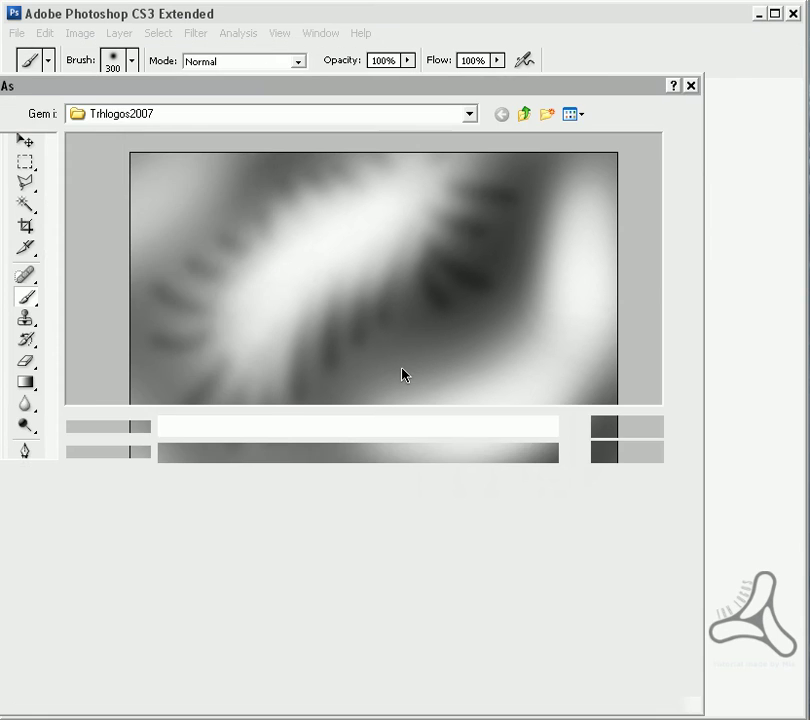
left_click(357, 440)
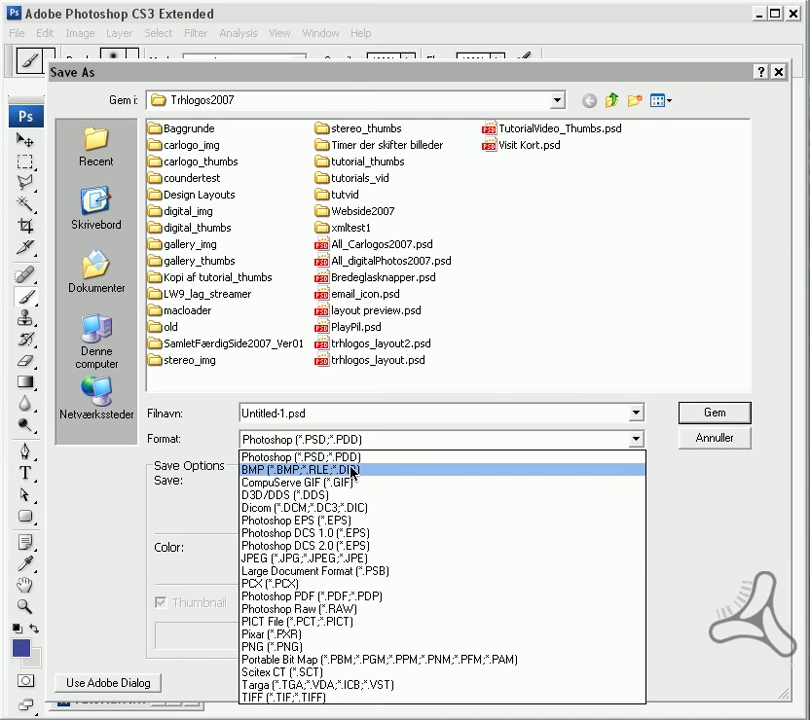
left_click(353, 470)
left_click(305, 100)
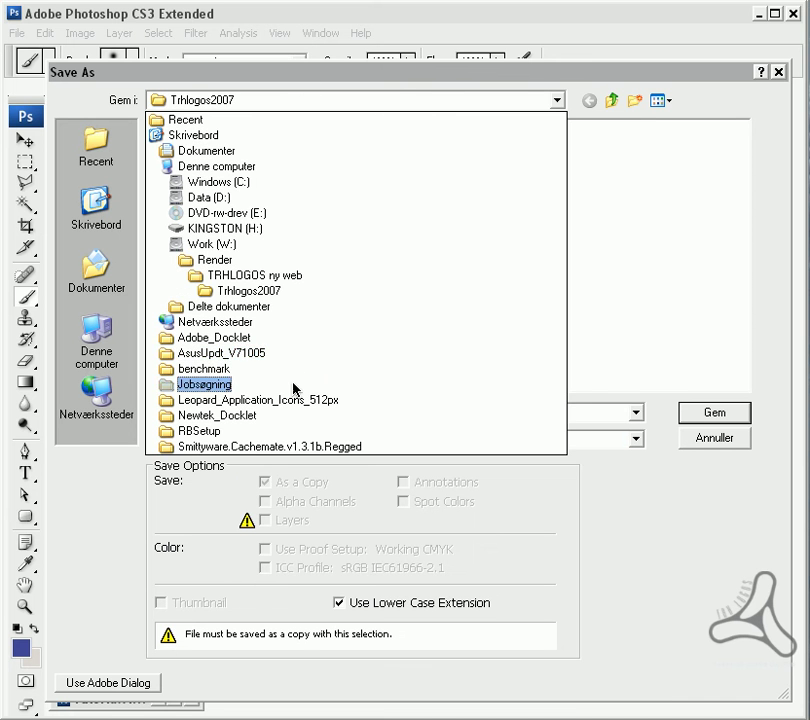
left_click(290, 261)
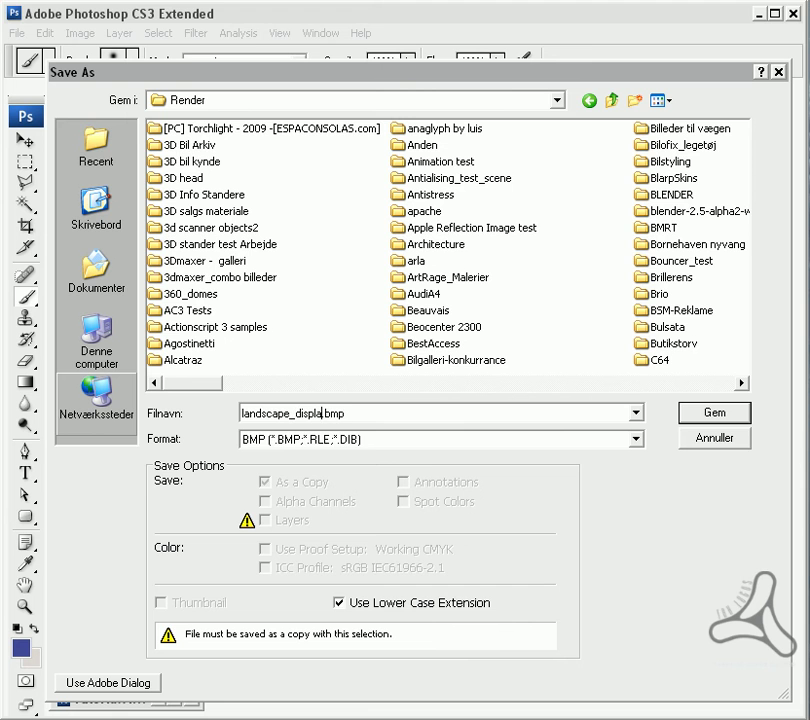
key("Return")
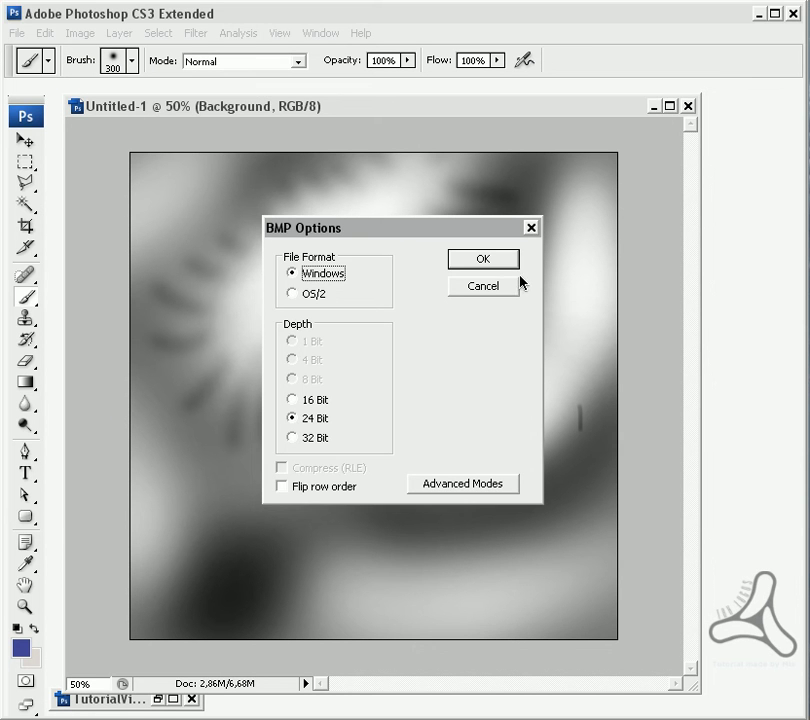
left_click(510, 262)
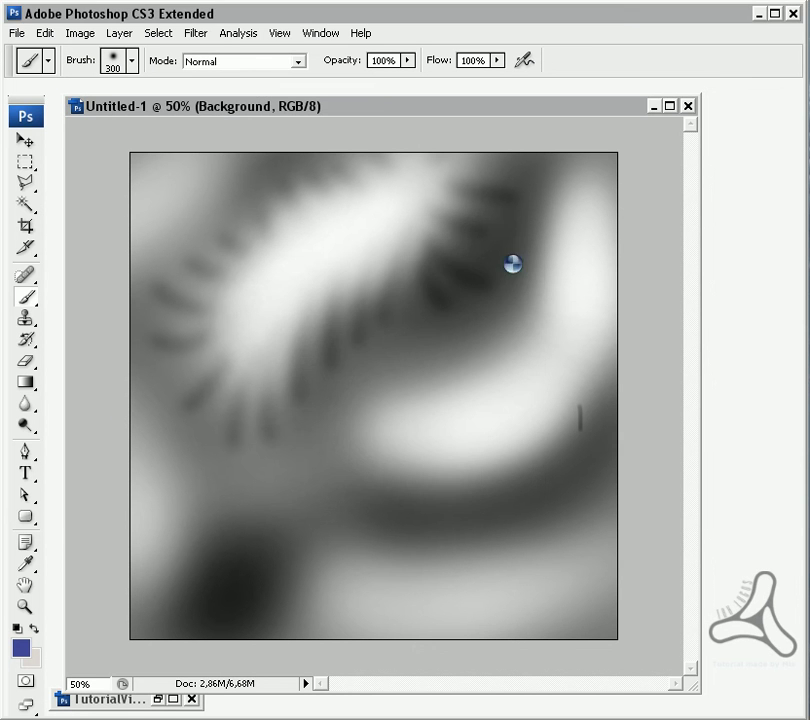
Step: Switch to LightWave Layout and open the displacement map texture of the landscape tutorial object
left_click(761, 14)
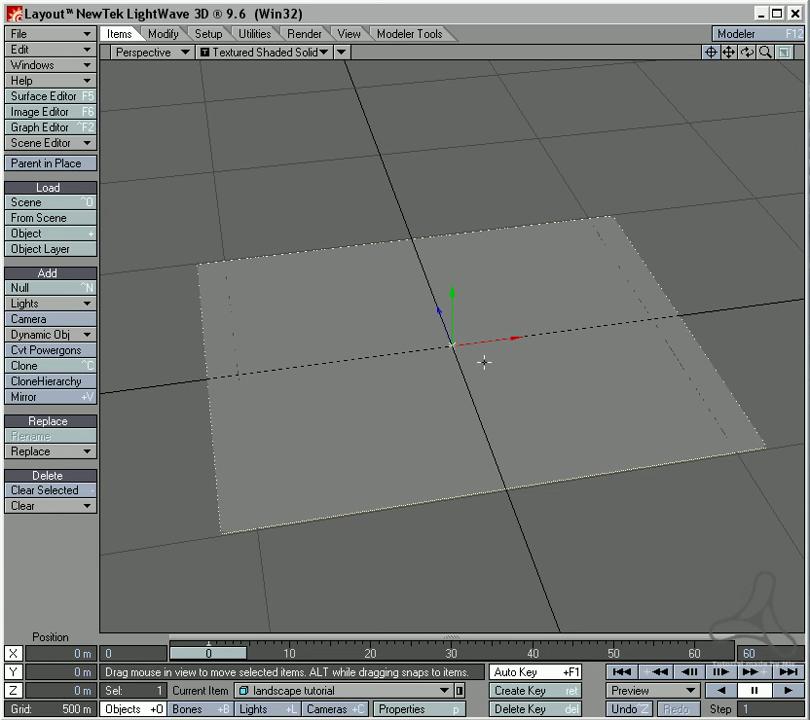
key("p")
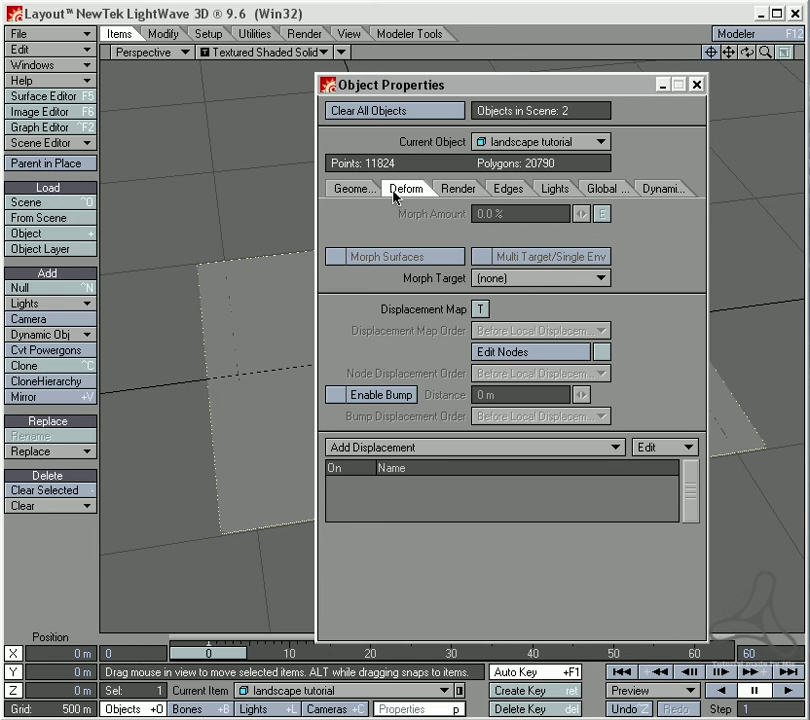
left_click(481, 309)
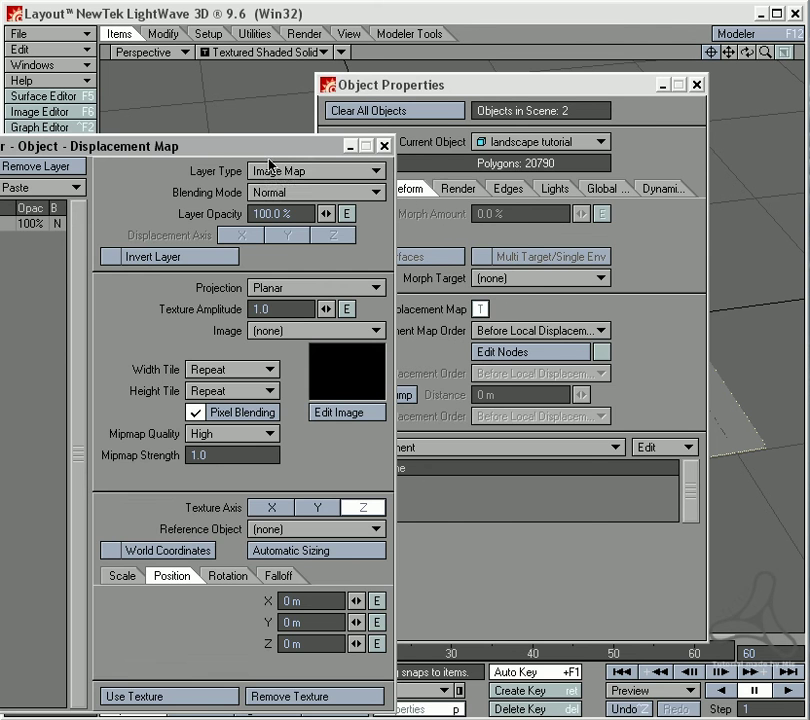
left_click_drag(268, 160, 472, 105)
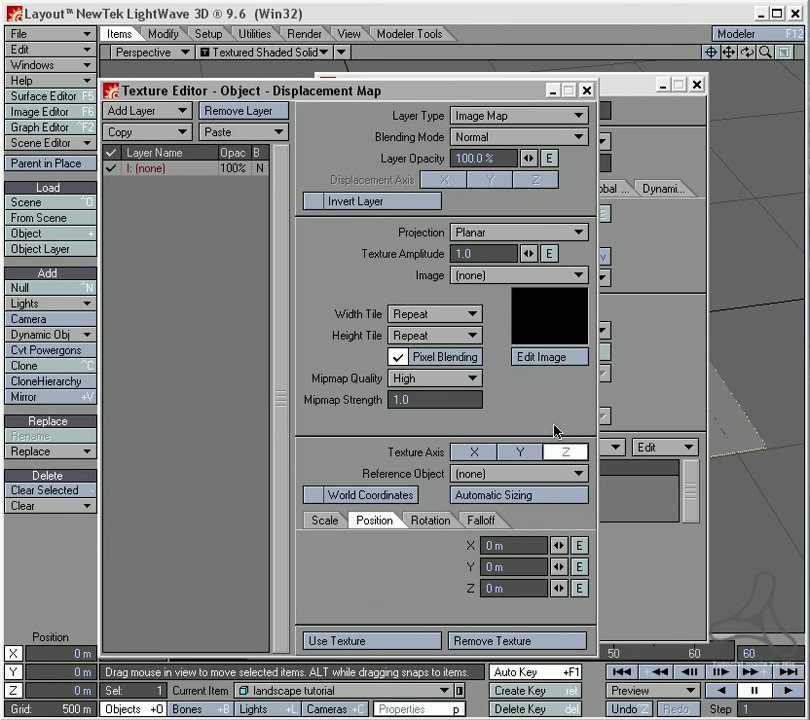
Step: Set the displacement texture axis to Y and load landscape_displacer.bmp from the Render folder as its image
left_click(494, 277)
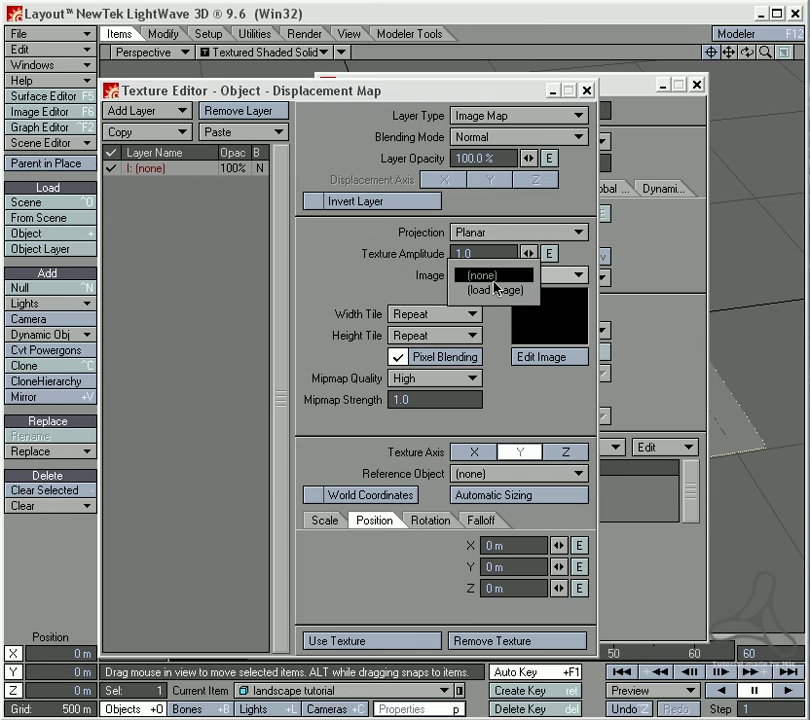
left_click(474, 289)
left_click(165, 66)
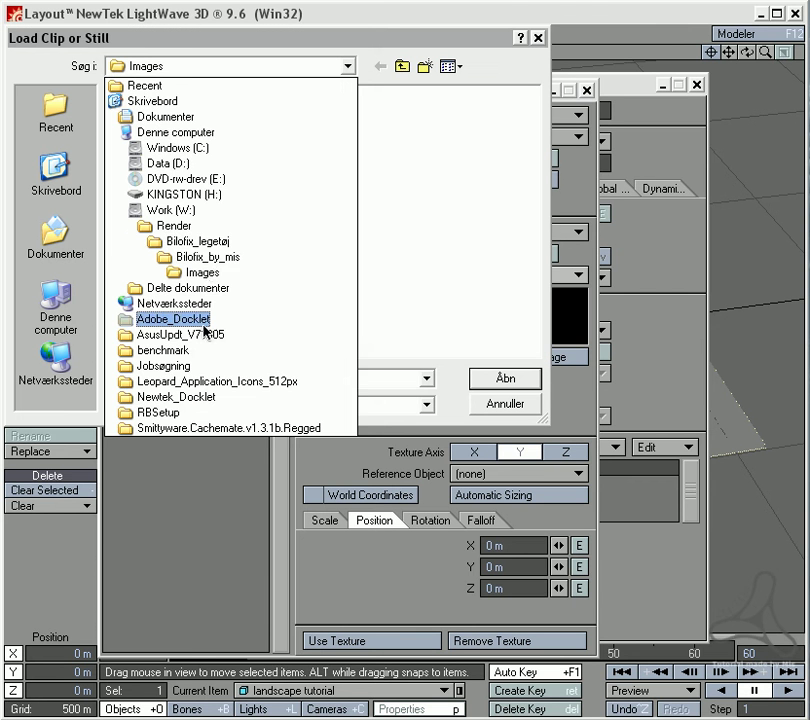
left_click(210, 232)
left_click(157, 247)
type("landscape test.mpg")
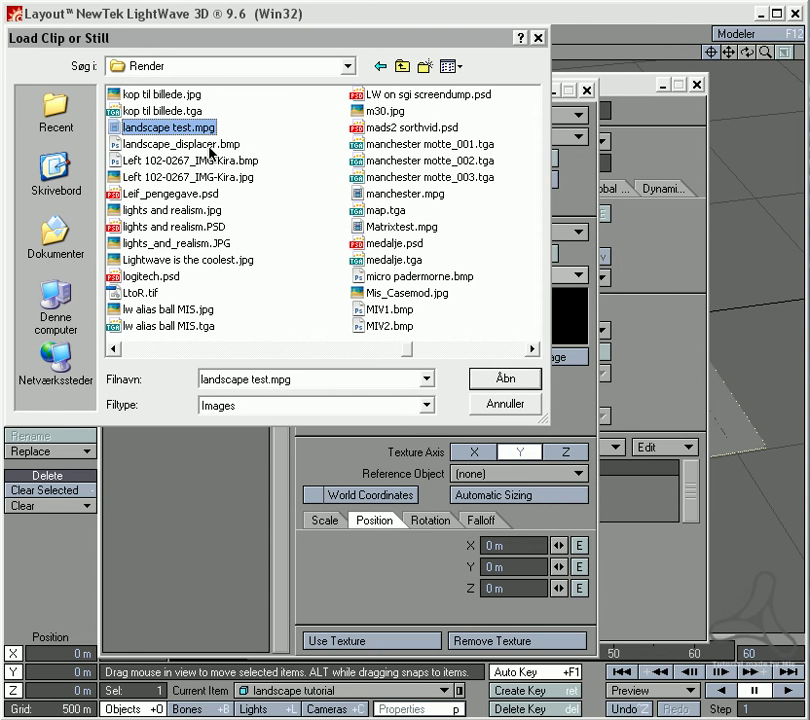
double_click(212, 143)
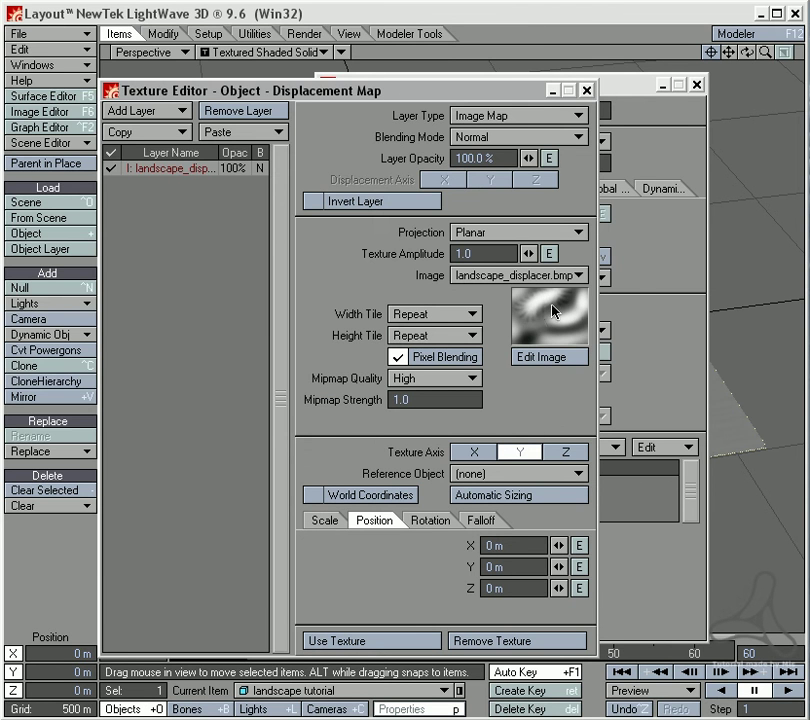
Step: Fit the height map to the plane with automatic sizing and set the texture amplitude to 50
left_click_drag(437, 99, 240, 103)
left_click(696, 85)
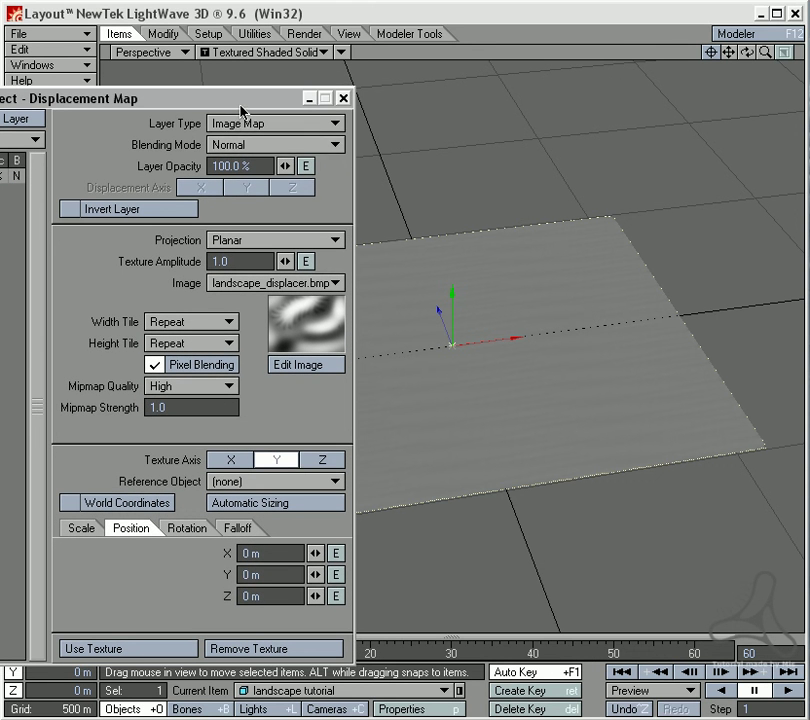
left_click(307, 507)
left_click(248, 266)
type("50")
key("Tab")
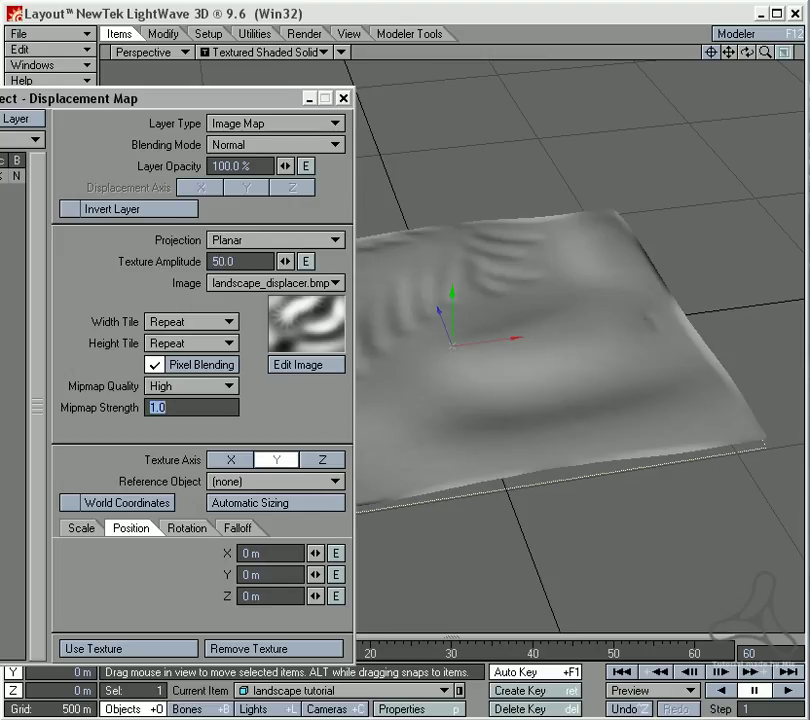
Step: Set the displacement texture amplitude to 200, apply the texture, and inspect the terrain relief
left_click(219, 262)
type("200")
key("Tab")
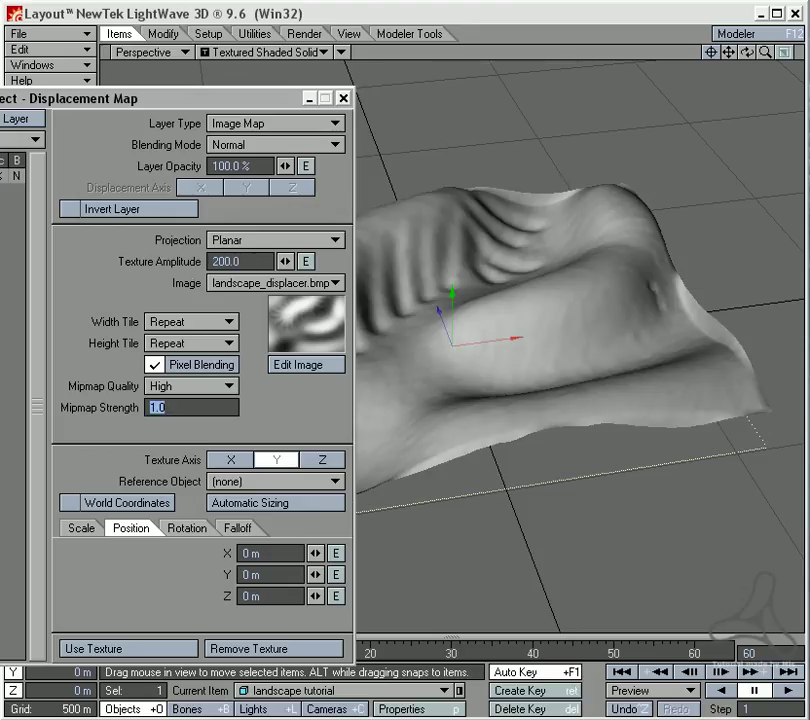
left_click(165, 647)
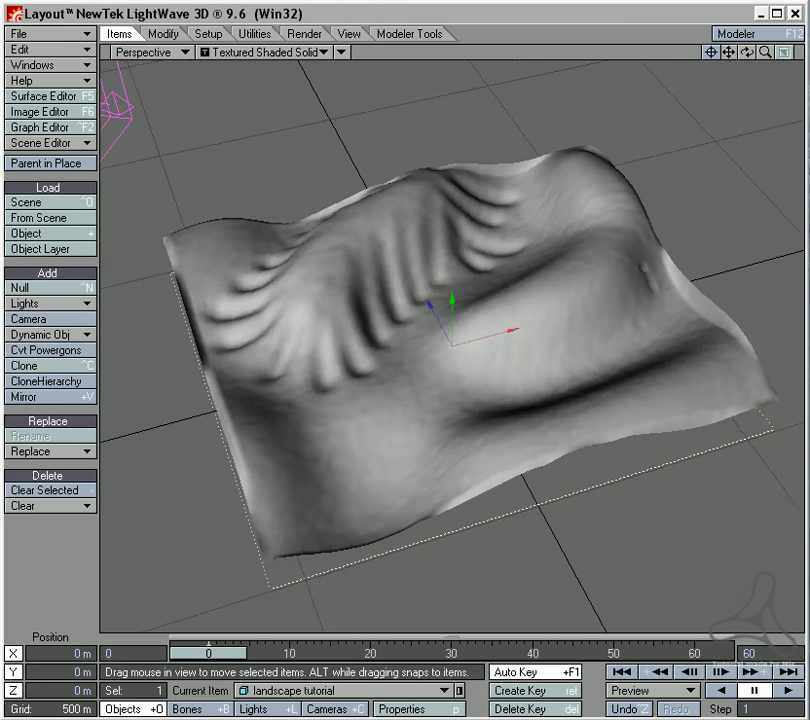
left_click_drag(310, 222, 327, 220, "alt")
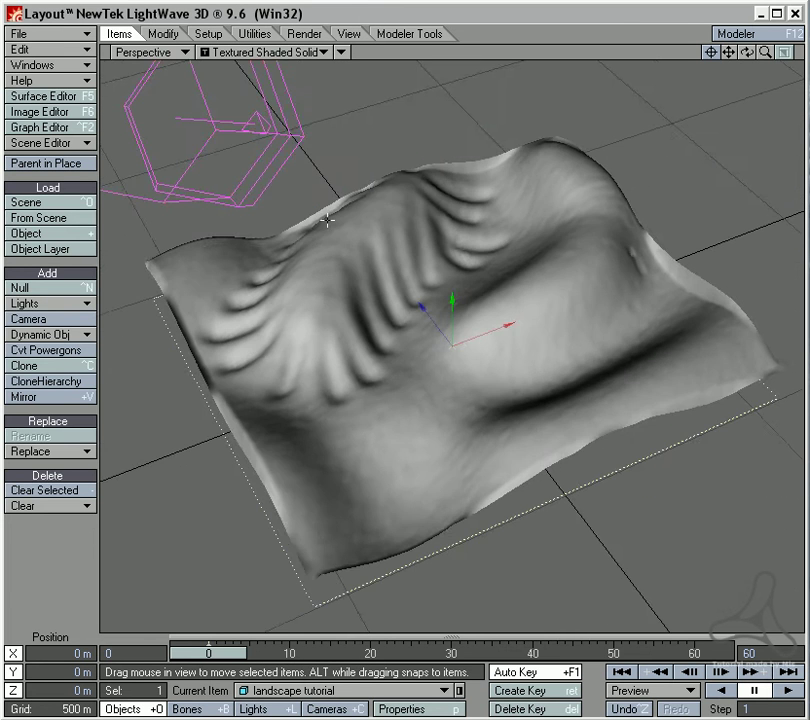
left_click_drag(491, 305, 415, 355, "alt")
left_click_drag(519, 264, 530, 295, "alt")
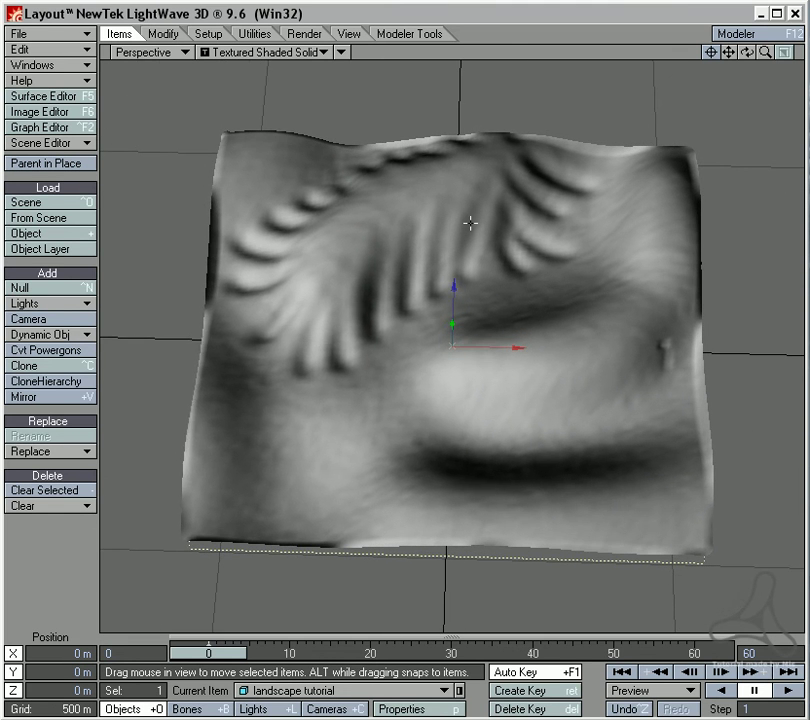
Step: Switch to Photoshop, show the painted color layer, and set up a BMP copy of the image for saving
key("alt+Tab")
key("alt+Tab")
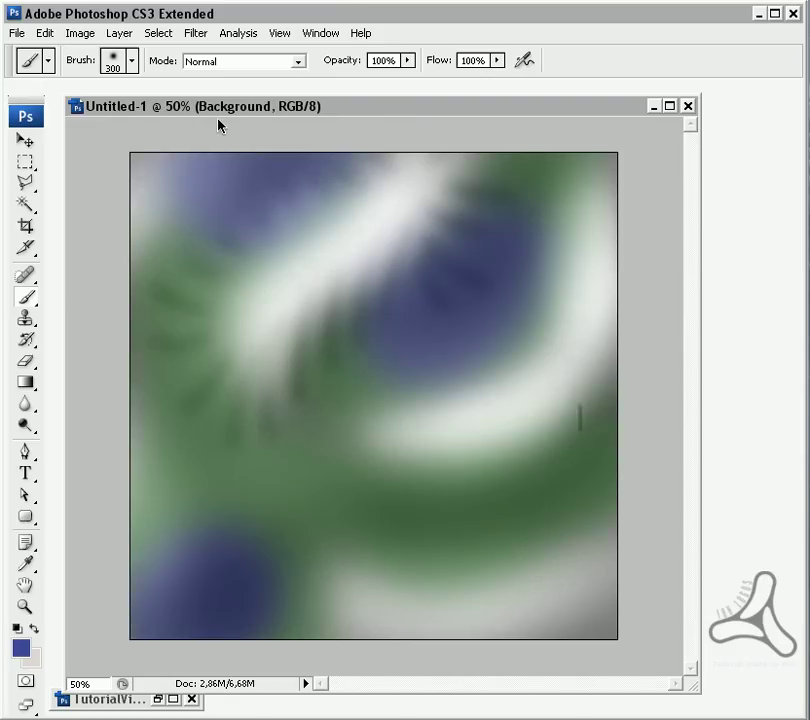
left_click(17, 33)
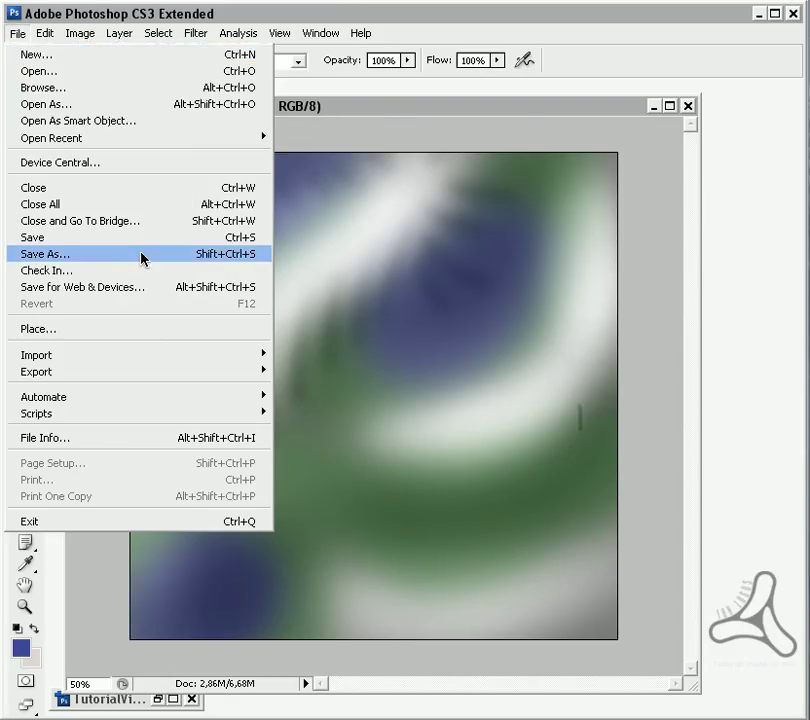
left_click(139, 256)
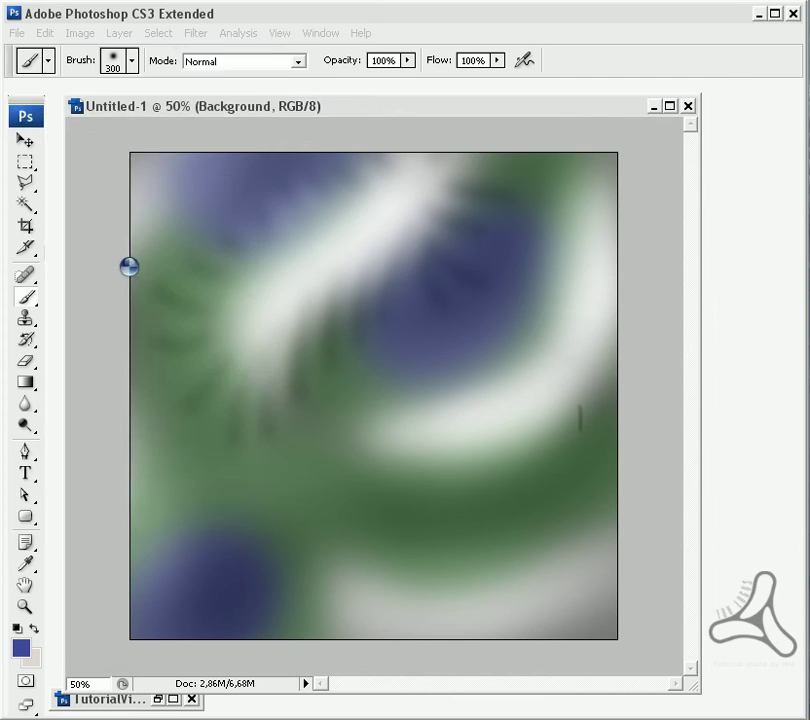
left_click(303, 436)
left_click(300, 447)
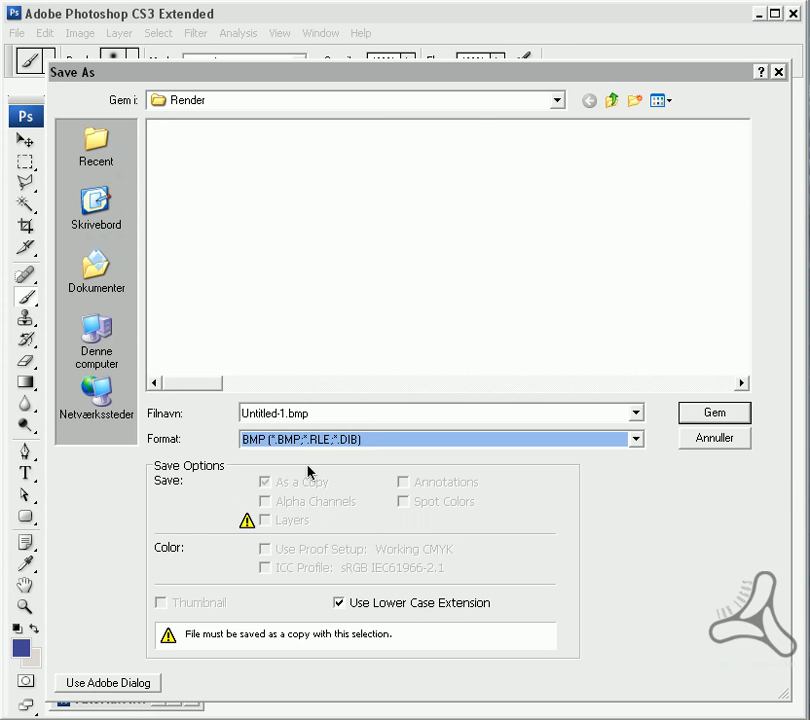
Step: Name the BMP copy landscape_colormap and save it in the Render folder
double_click(284, 416)
key("BackSpace")
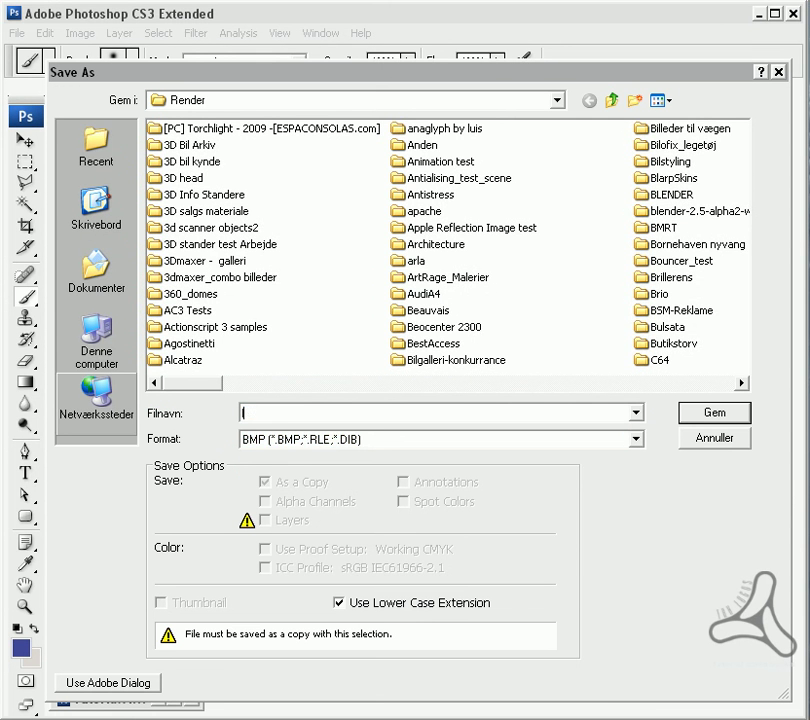
type("landscape")
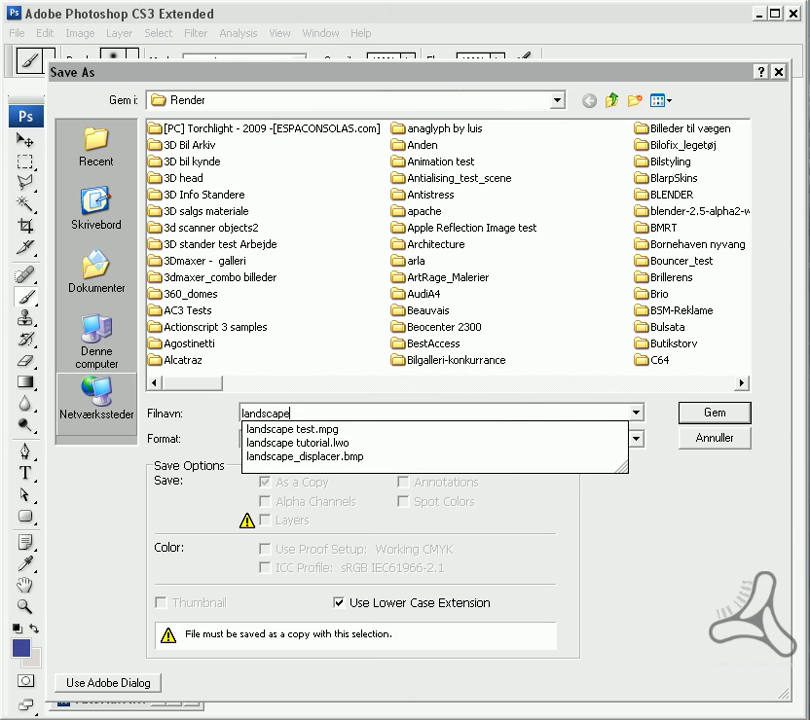
type("_color")
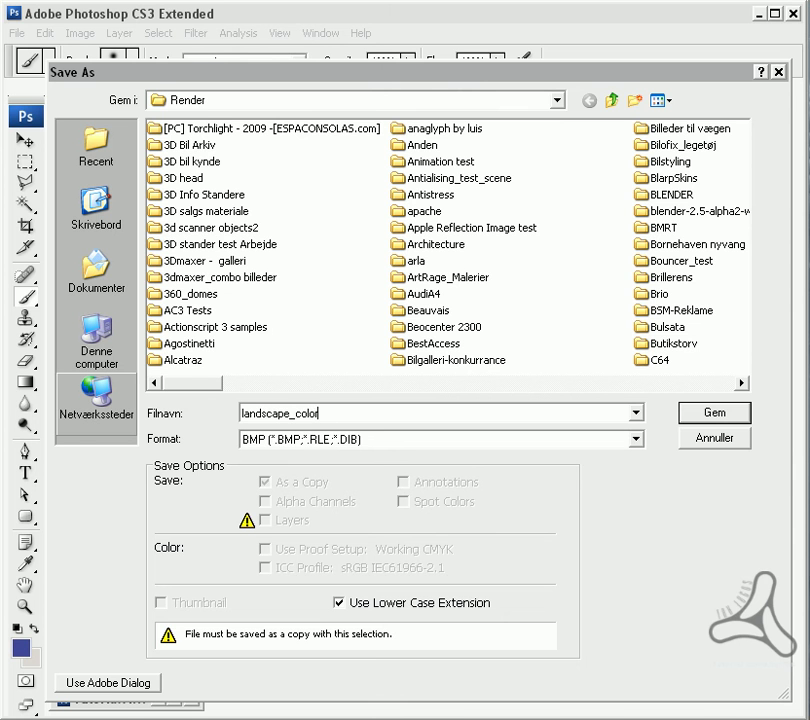
type("map")
key("Return")
left_click(483, 260)
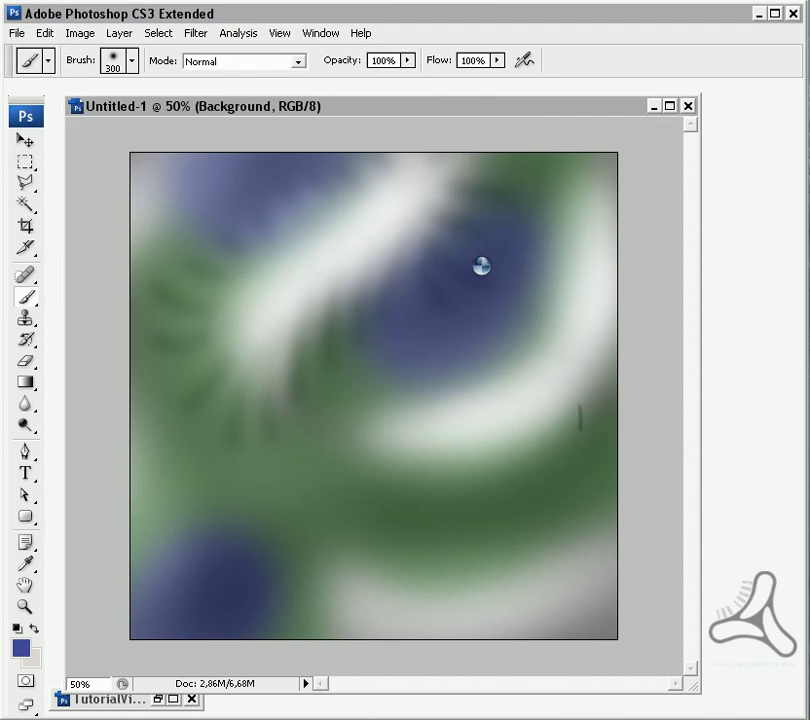
Step: Switch to LightWave Layout and open the color texture of the Vain surface
left_click(761, 14)
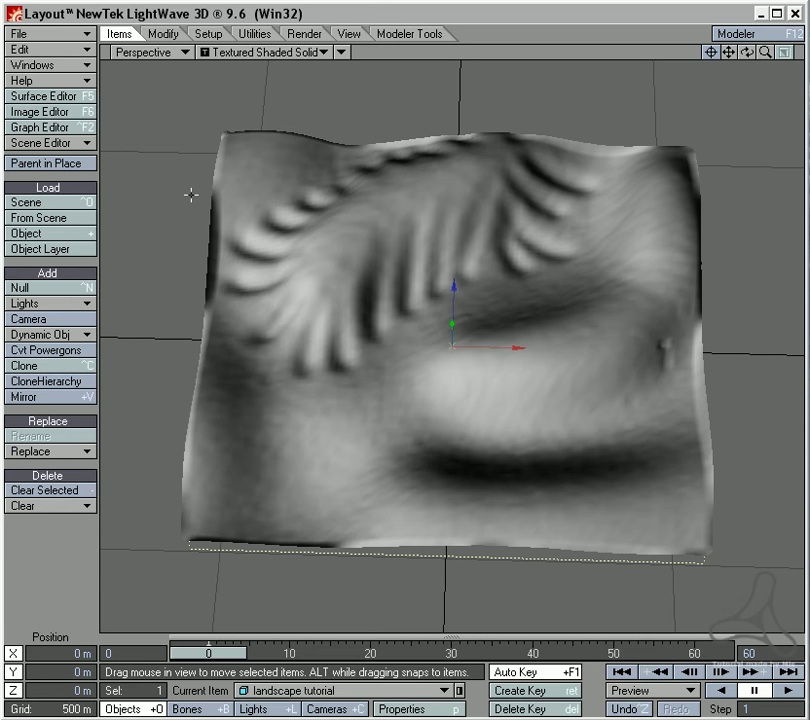
left_click(30, 96)
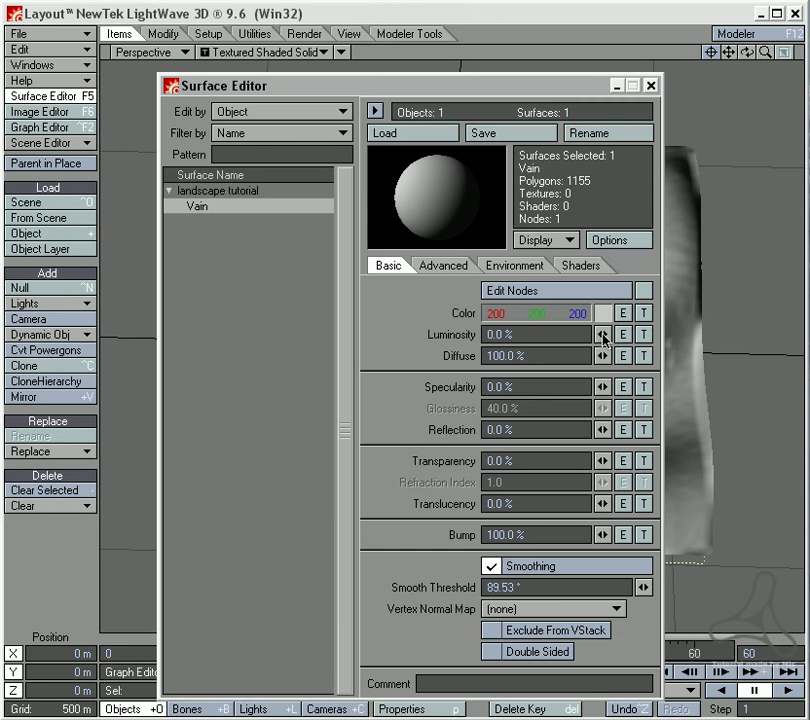
left_click(644, 313)
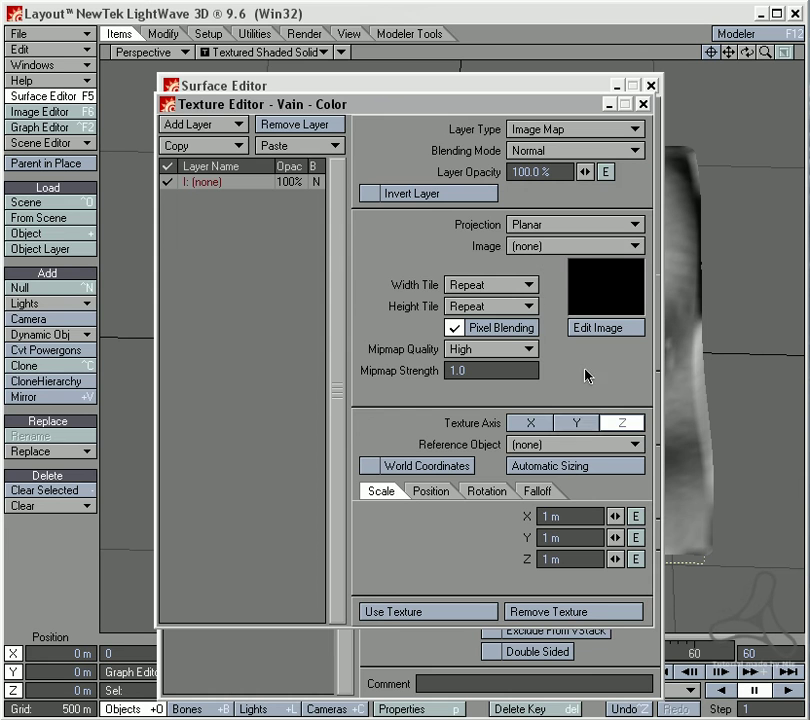
Step: Load landscape_colormap.bmp from the Render folder as the planar color image, projected along the Y axis
left_click(560, 246)
left_click(560, 277)
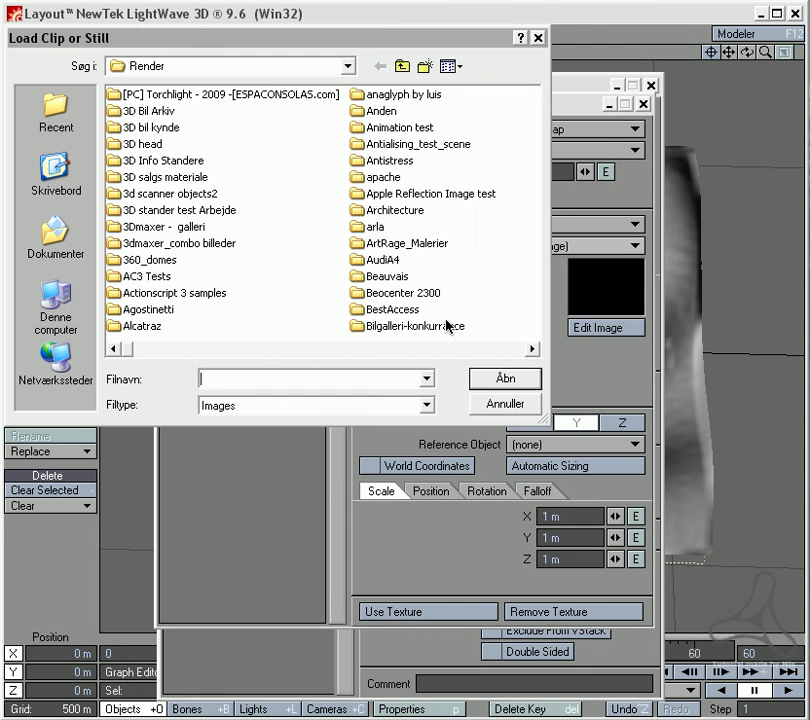
left_click(190, 193)
type("l")
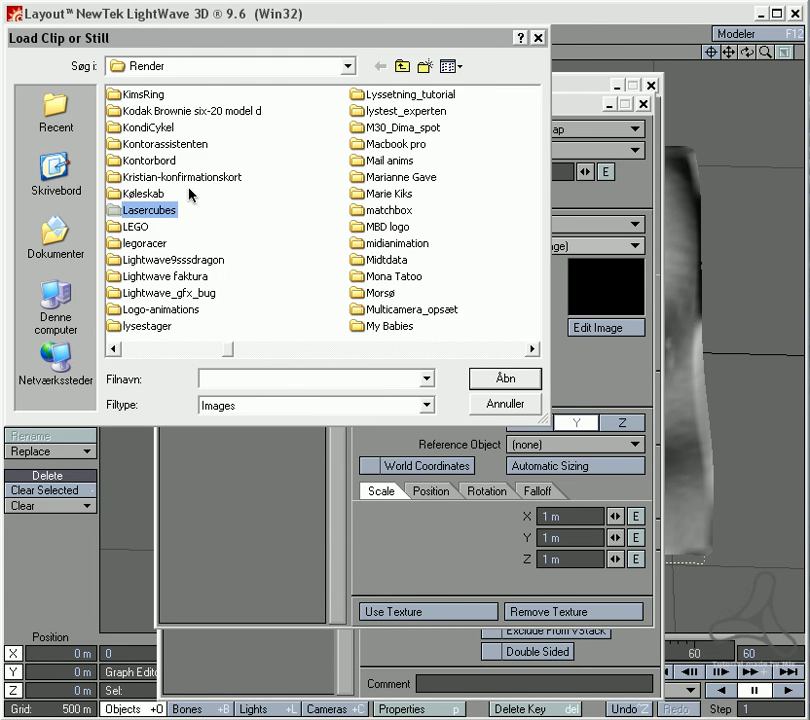
type("andscape test.mpg")
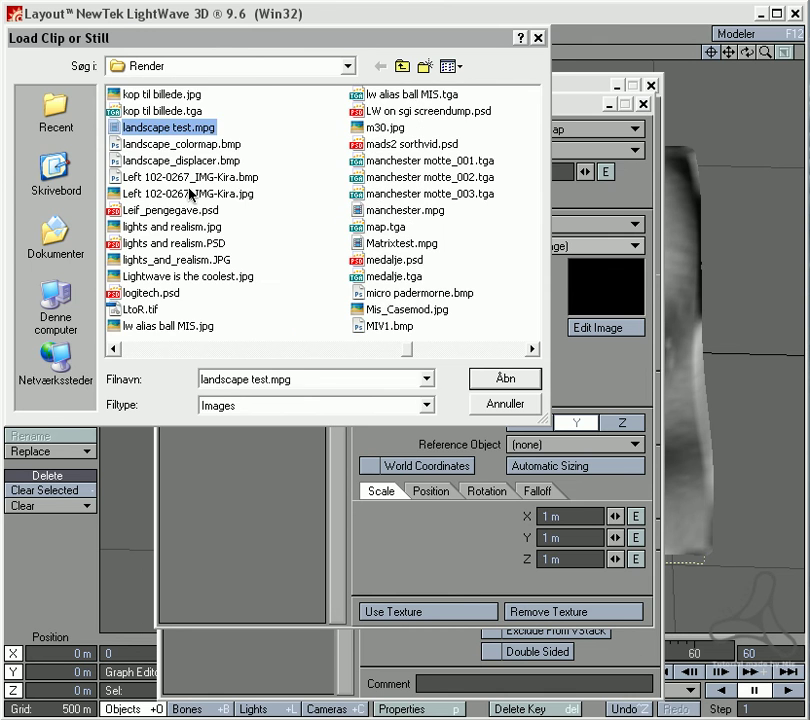
key("Down")
key("Return")
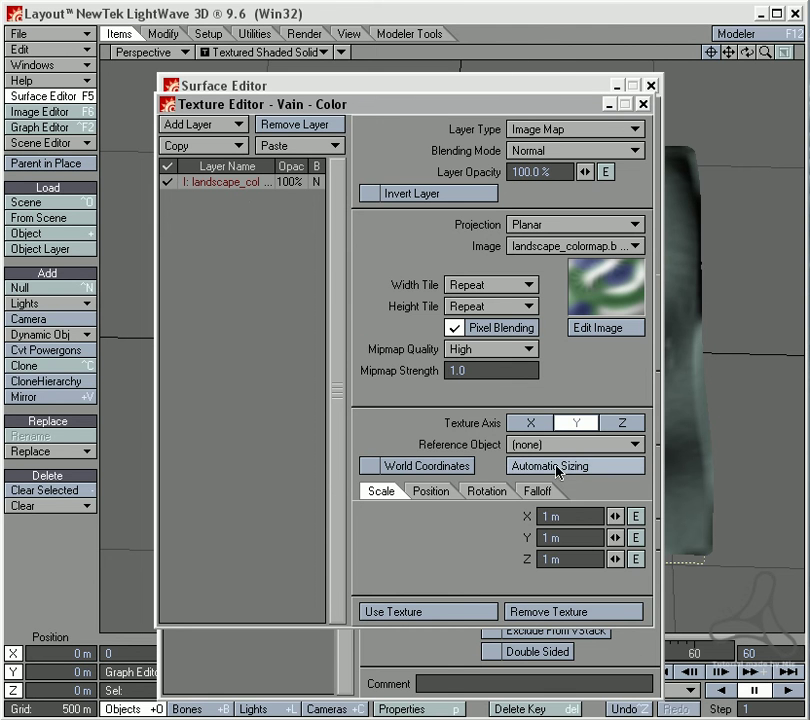
Step: Fit the color map to the terrain with automatic sizing, apply the texture, and inspect the colored landscape
left_click(557, 468)
left_click(470, 610)
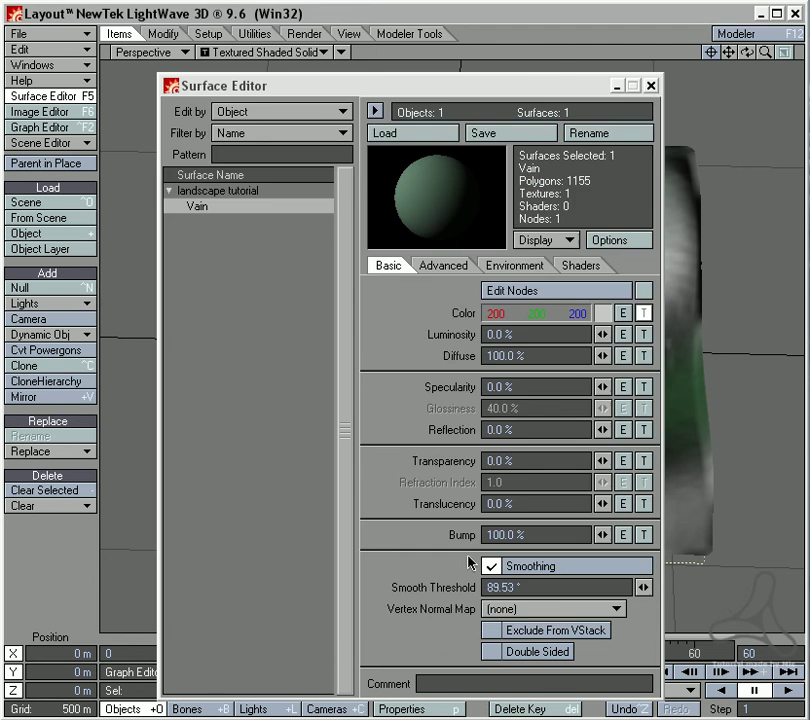
left_click(650, 88)
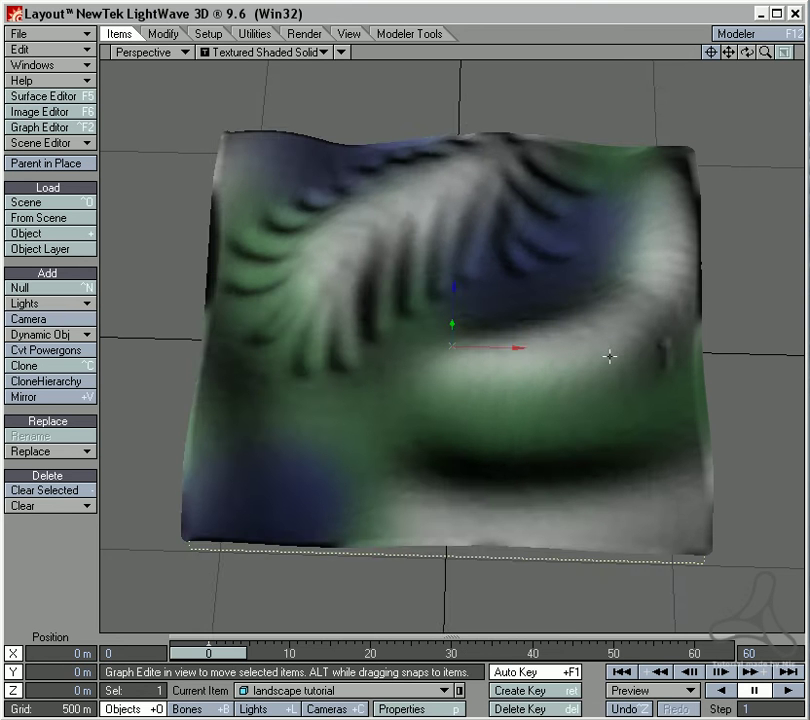
left_click_drag(429, 407, 356, 397, "alt")
left_click_drag(399, 361, 446, 307, "alt")
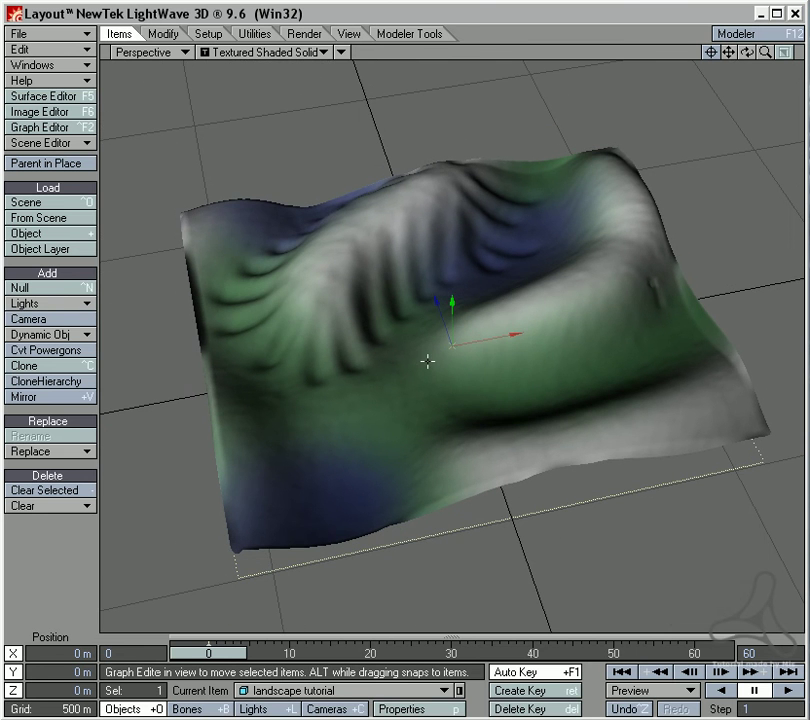